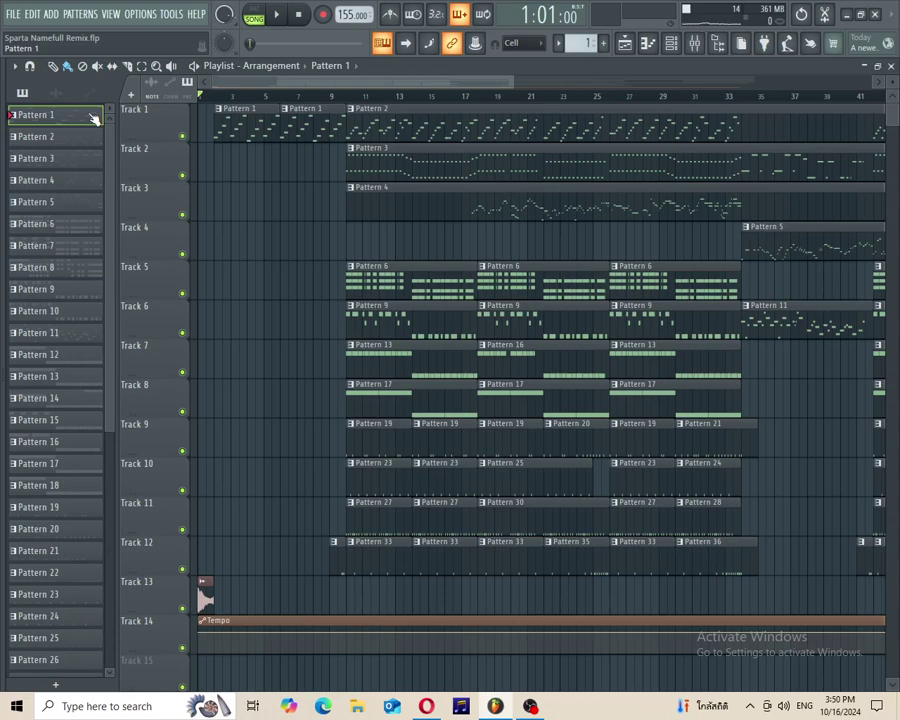
Step: Play Pattern 1's Dark Chocolate notes in the piano roll, examine them through bar 5, and return to the playlist
{"action": "double_click", "coordinate": [93, 118]}
{"action": "scroll", "coordinate": [93, 118], "scroll_direction": "down", "scroll_amount": 3}
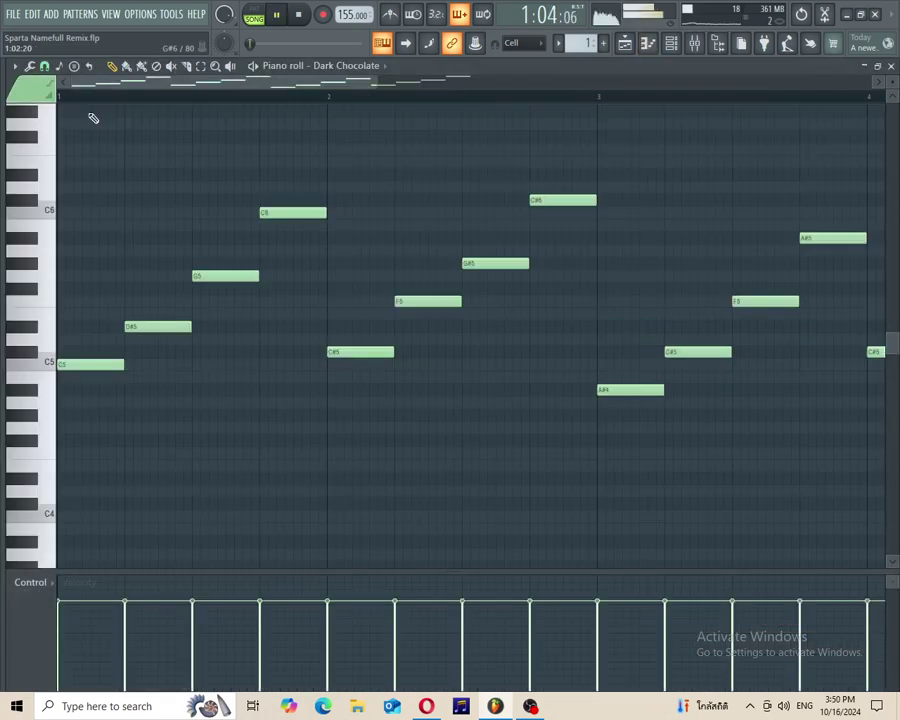
{"action": "key", "text": "space"}
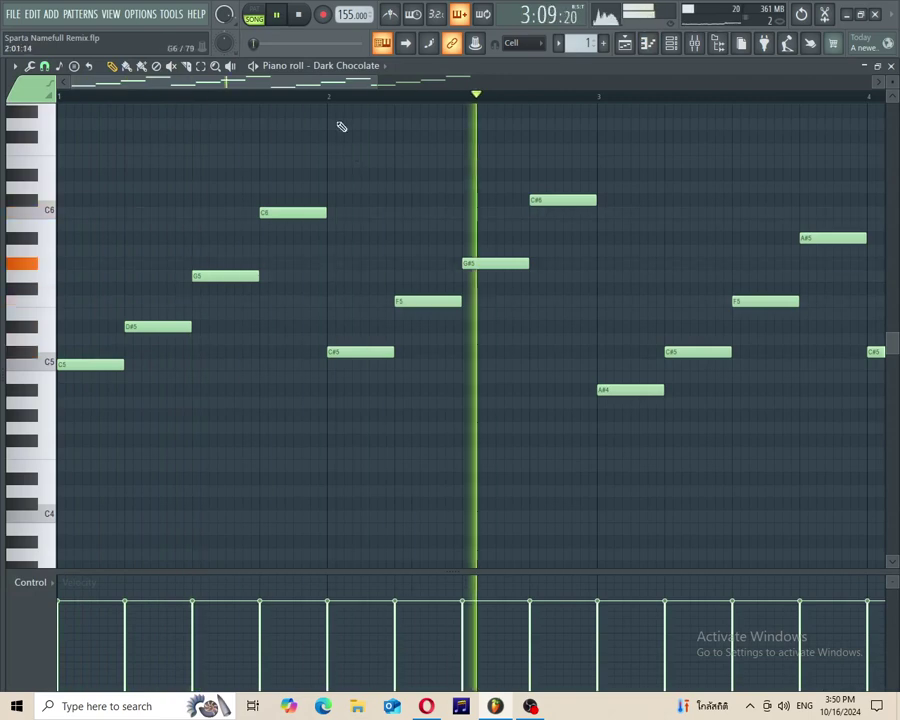
{"action": "left_click_drag", "start_coordinate": [317, 88], "coordinate": [484, 96]}
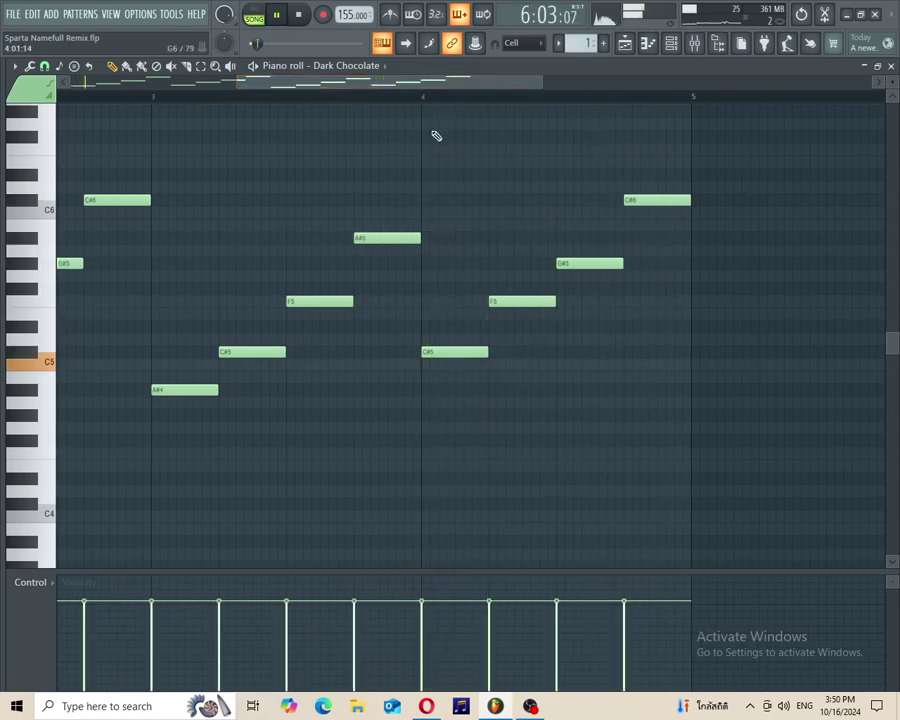
{"action": "scroll", "coordinate": [376, 176], "scroll_direction": "down", "scroll_amount": 2}
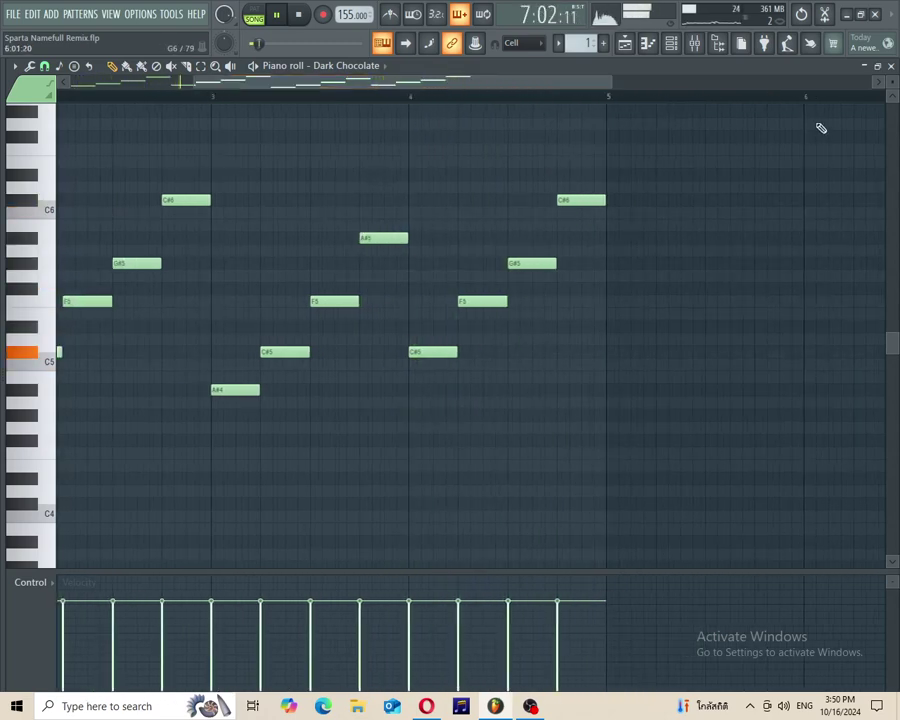
{"action": "left_click", "coordinate": [891, 66]}
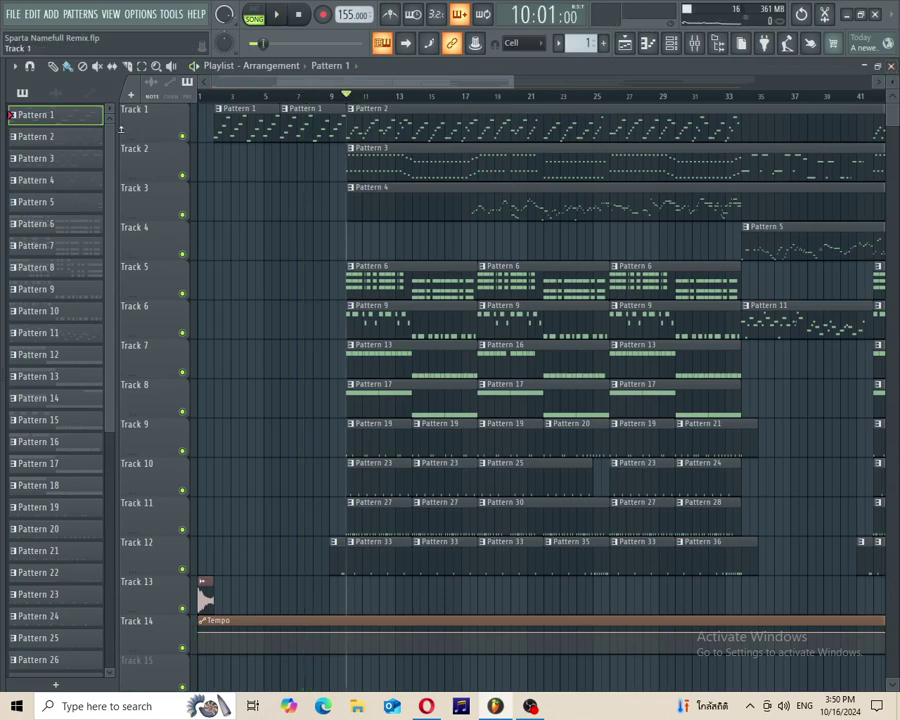
Step: Solo Track 1, play Pattern 2's Dark Chocolate melody in the piano roll, and examine its notes through the final long note
{"action": "right_click", "coordinate": [183, 136]}
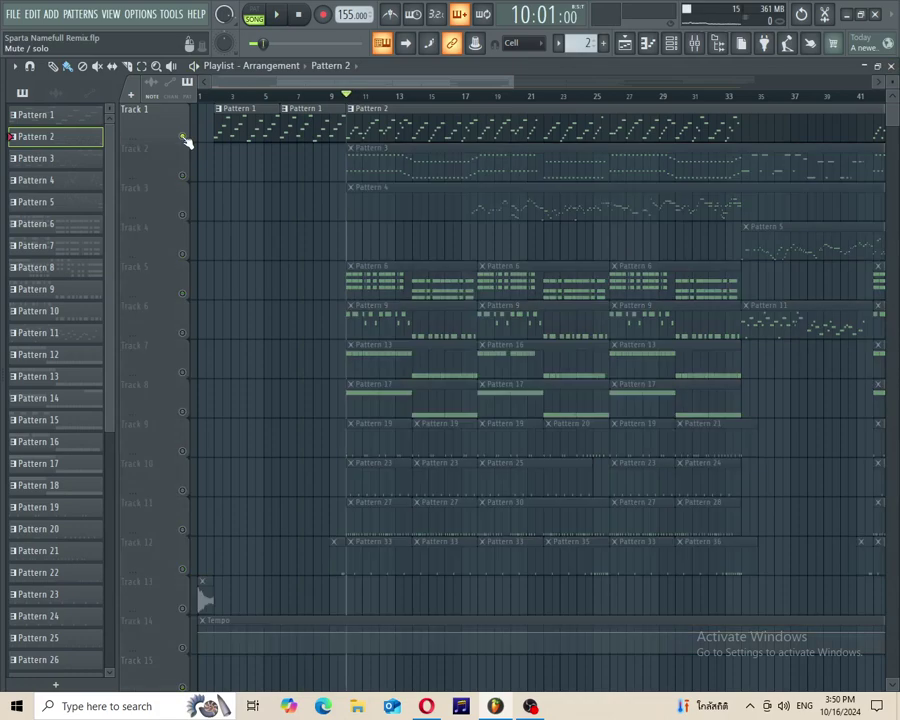
{"action": "key", "text": "F7"}
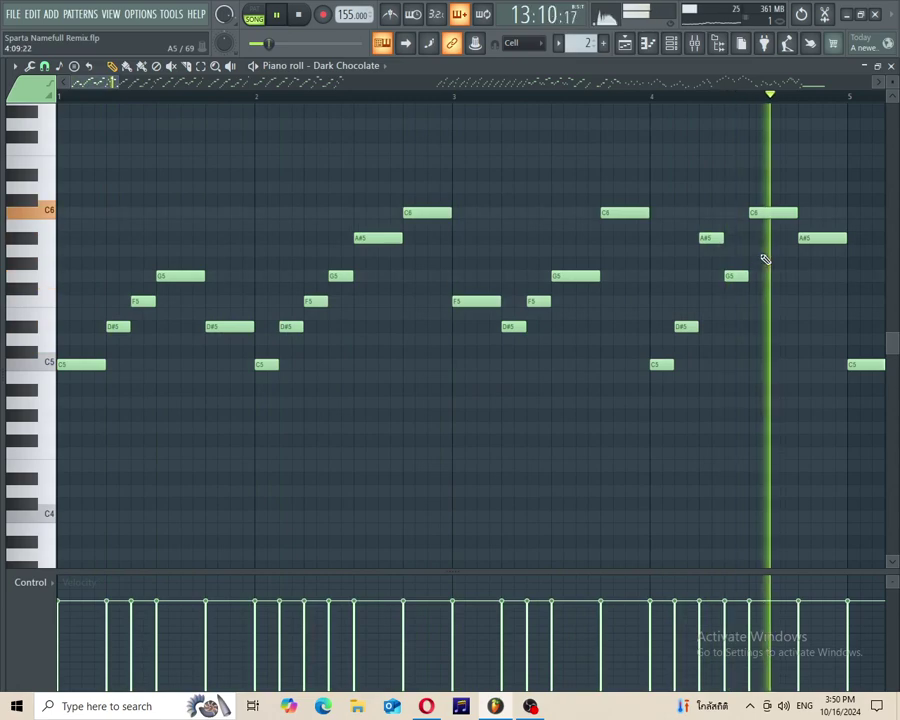
{"action": "scroll", "coordinate": [765, 259], "scroll_direction": "down", "scroll_amount": 2}
{"action": "left_click_drag", "start_coordinate": [117, 84], "coordinate": [351, 87]}
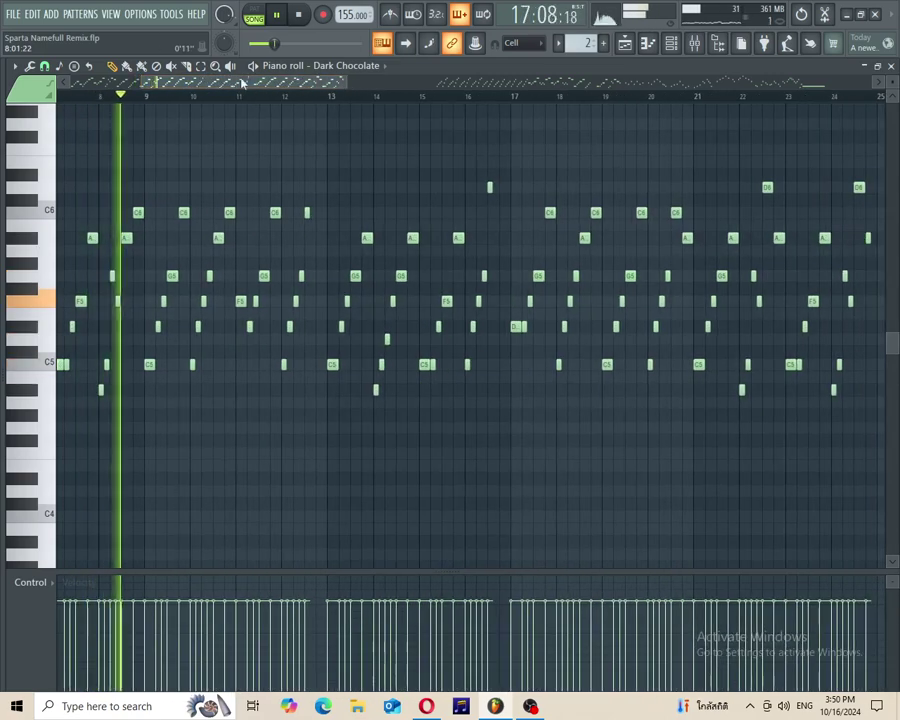
{"action": "left_click_drag", "start_coordinate": [217, 84], "coordinate": [656, 100]}
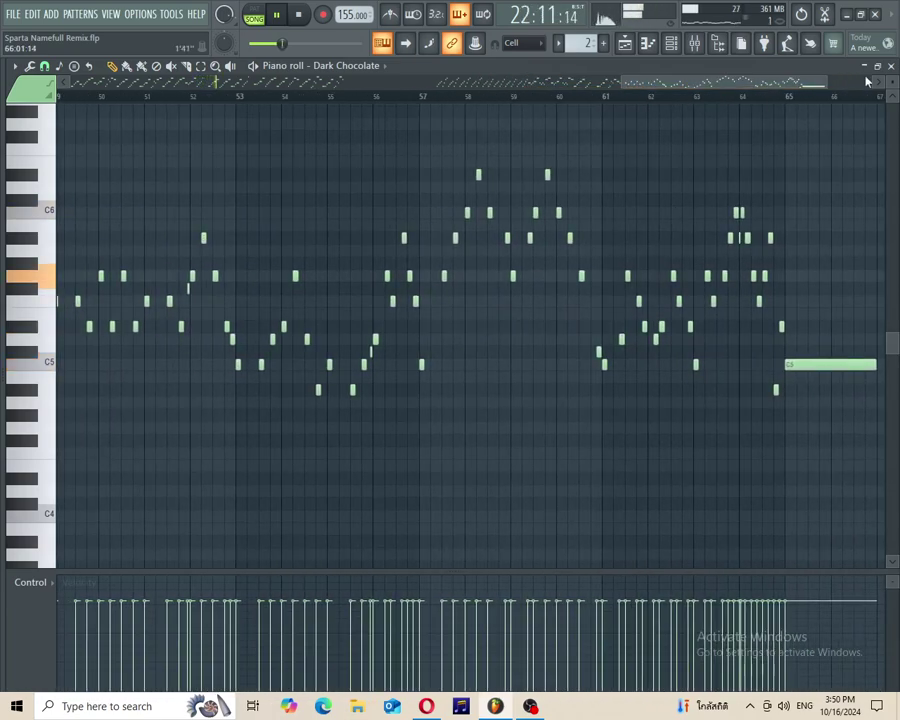
{"action": "left_click", "coordinate": [626, 44]}
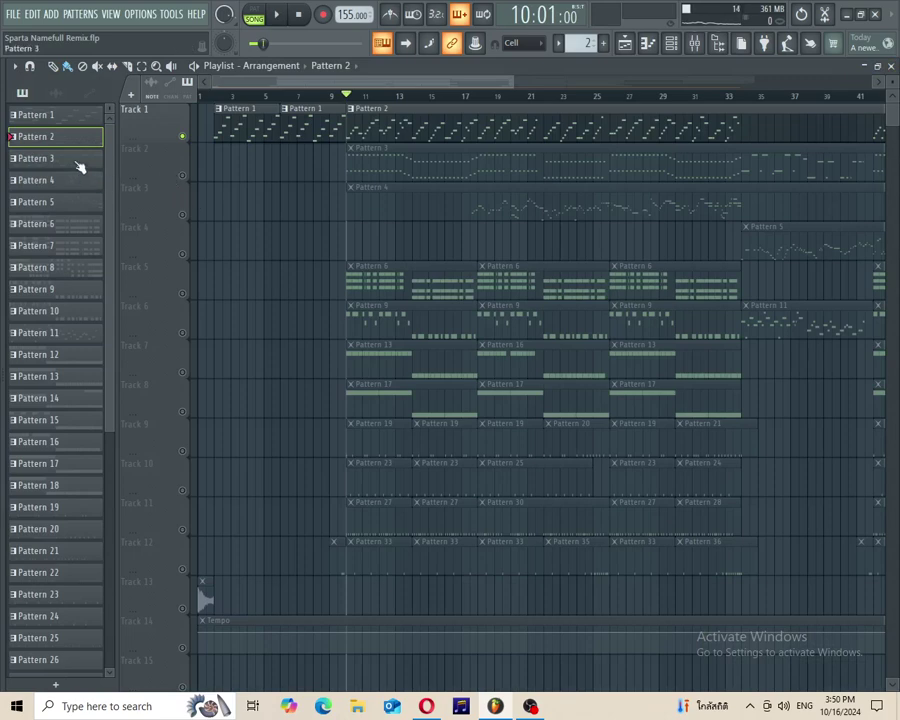
Step: Restore the playlist to its smaller size, solo Track 2, and play and examine Pattern 3's Sawer notes in the piano roll
{"action": "left_click", "coordinate": [879, 67]}
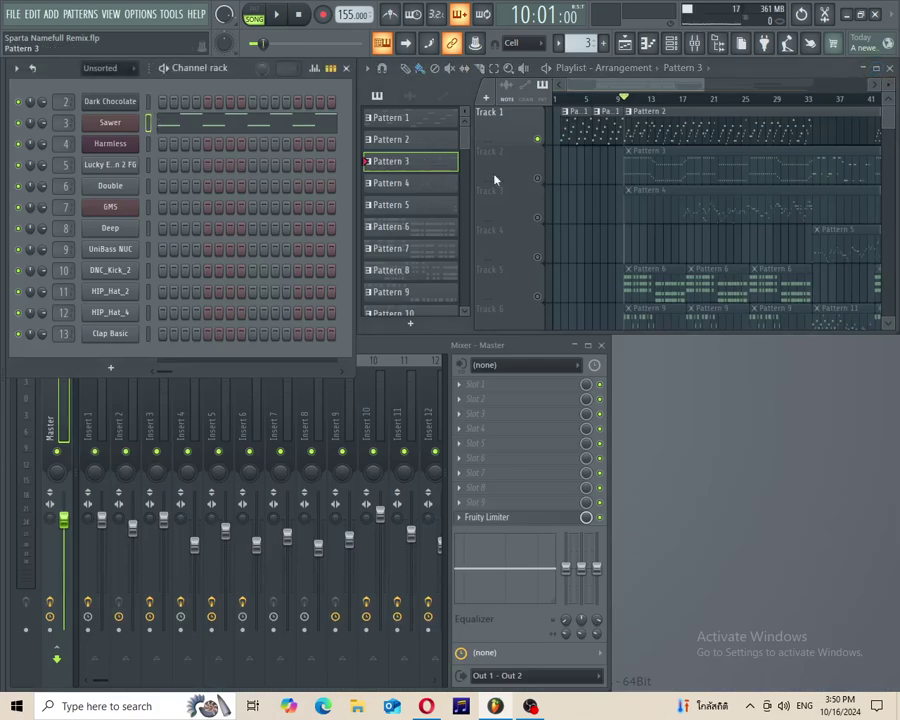
{"action": "right_click", "coordinate": [538, 180]}
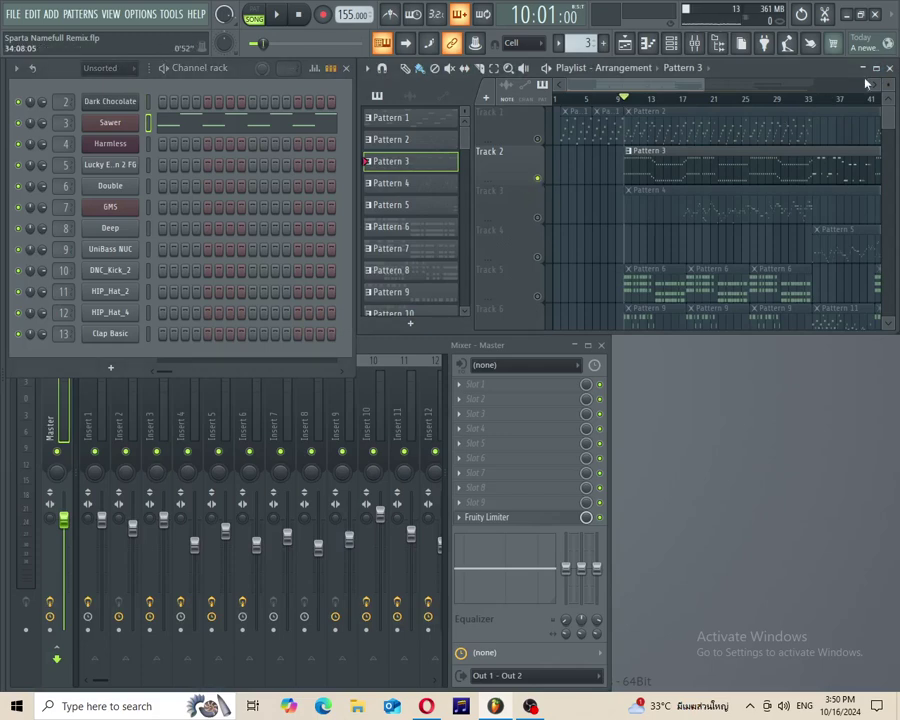
{"action": "double_click", "coordinate": [696, 217]}
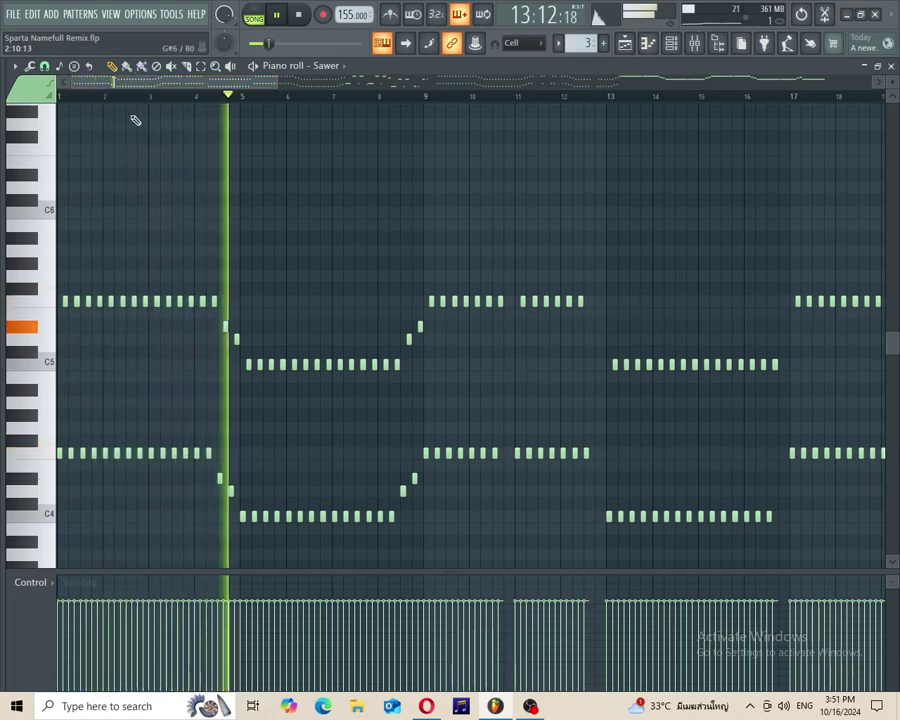
{"action": "left_click_drag", "start_coordinate": [137, 80], "coordinate": [697, 86]}
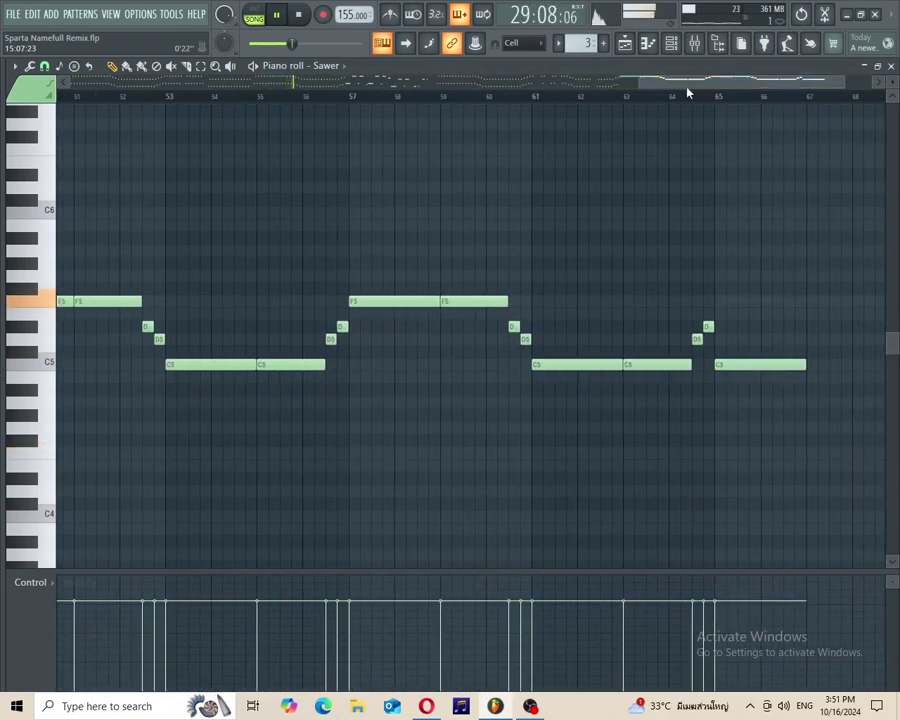
{"action": "left_click", "coordinate": [891, 66]}
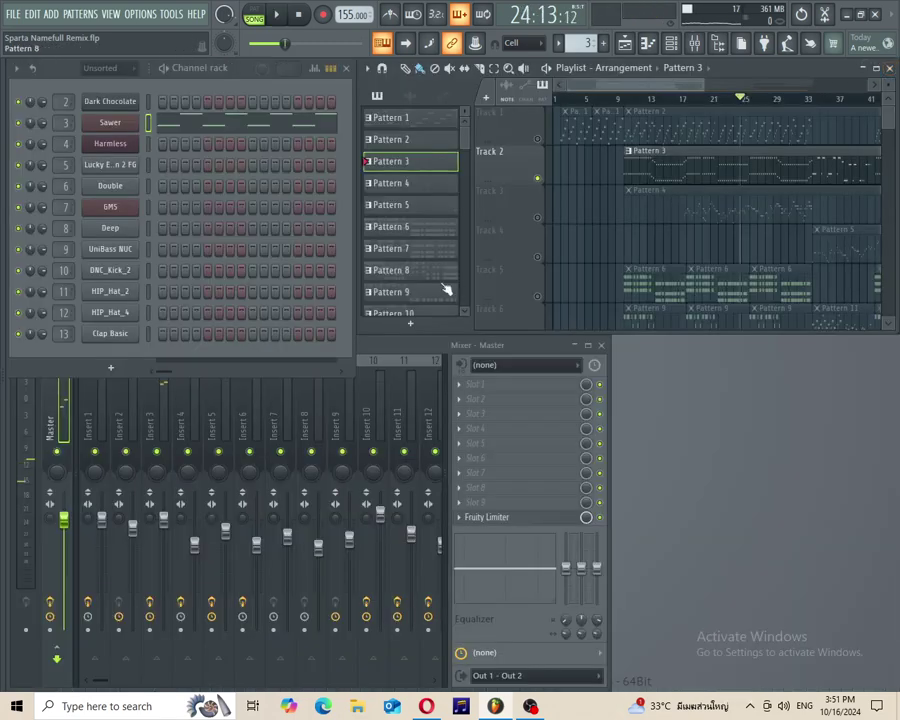
Step: Solo Track 3 and play Pattern 4's Harmless melody in the piano roll
{"action": "right_click", "coordinate": [537, 218]}
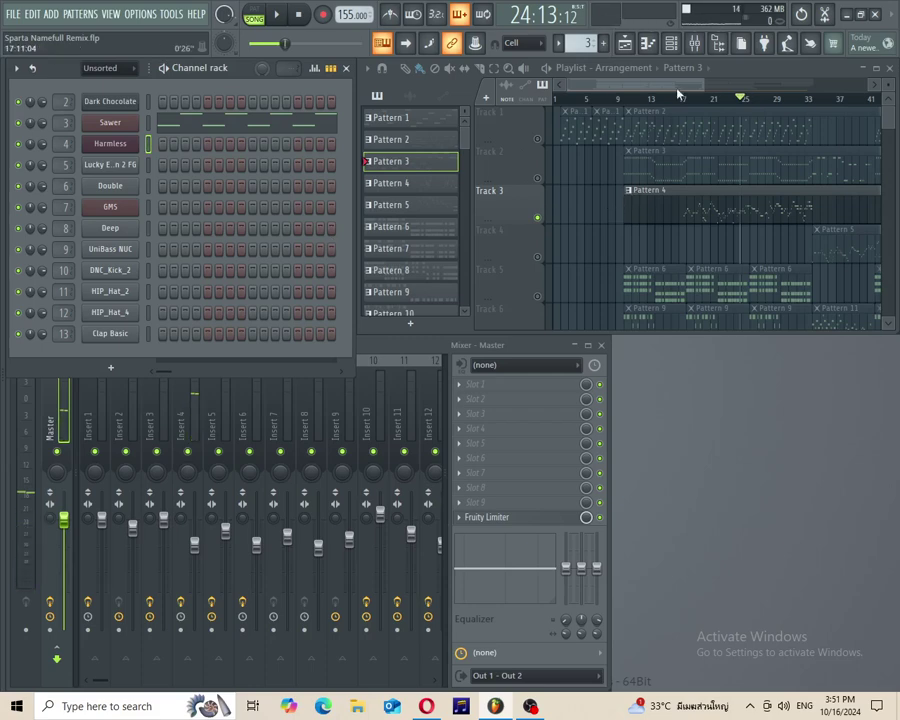
{"action": "key", "text": "F7"}
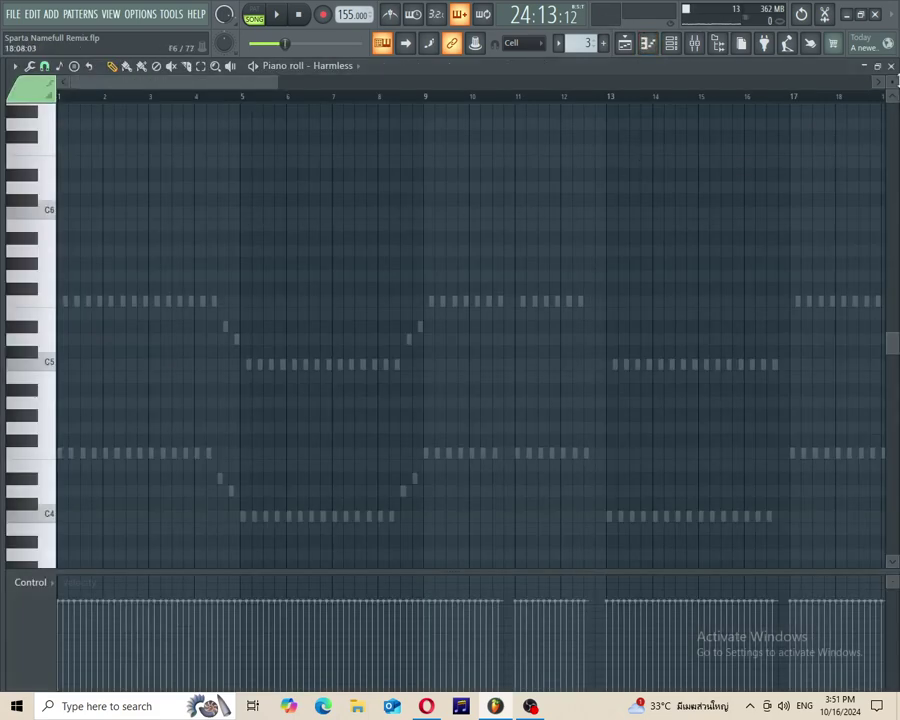
{"action": "left_click", "coordinate": [891, 66]}
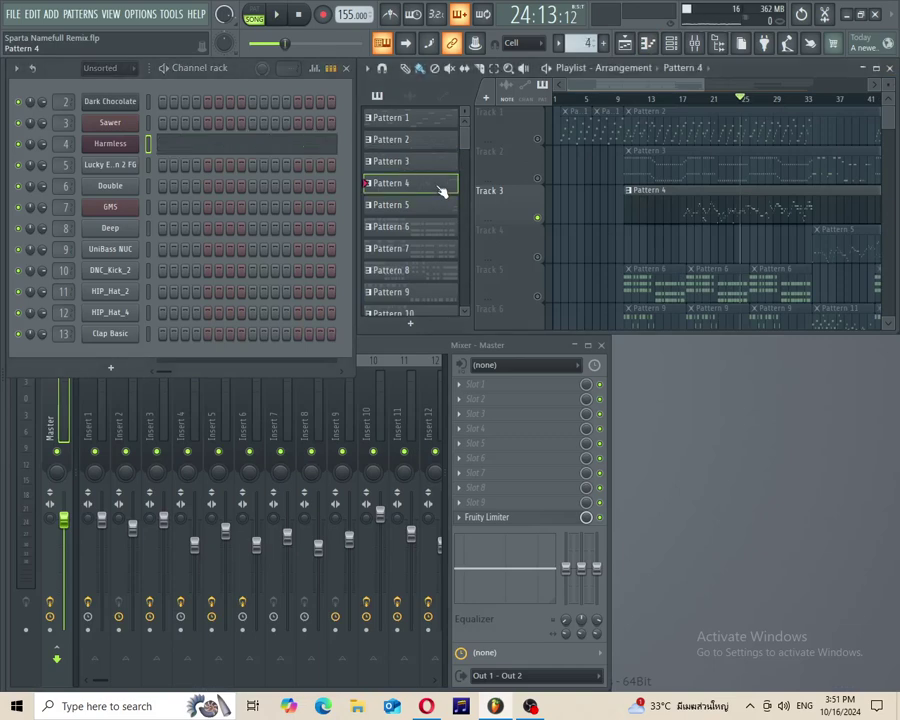
{"action": "key", "text": "F7"}
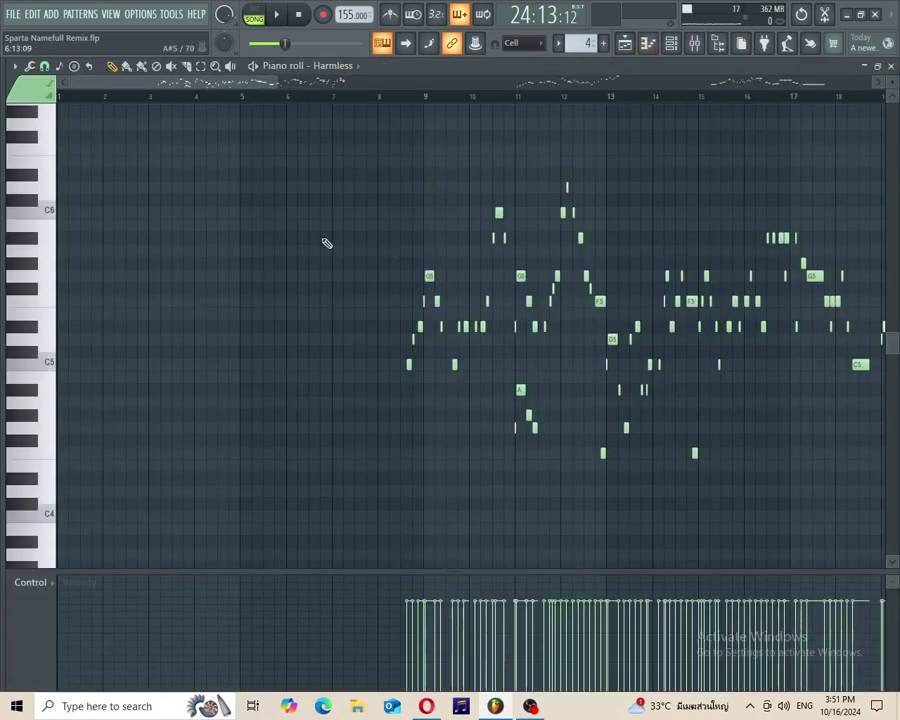
{"action": "key", "text": "space"}
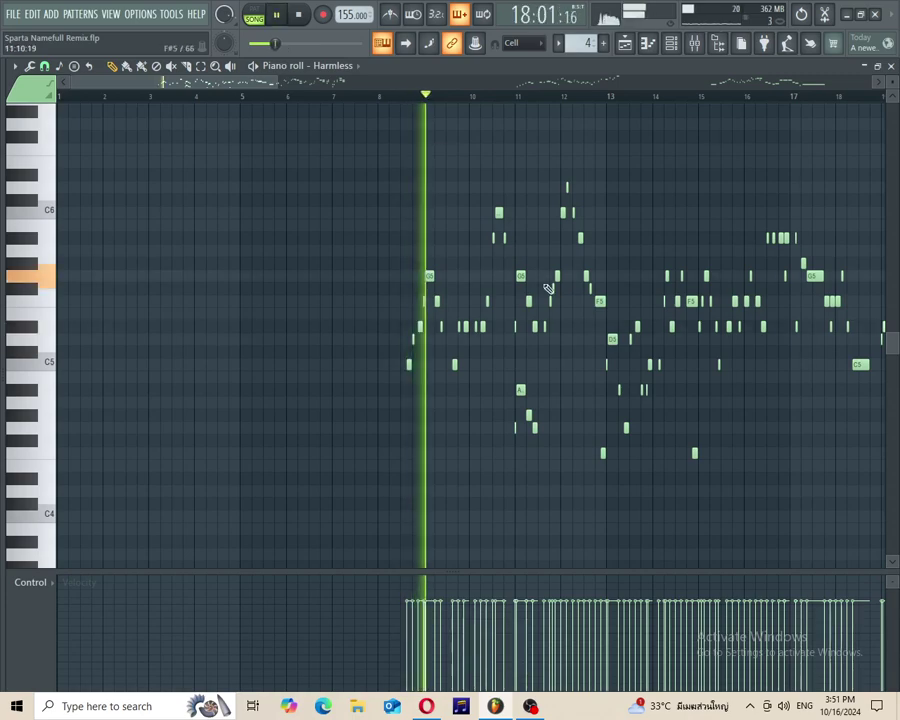
Step: Examine Pattern 4's Harmless notes during playback through the final long note, and close the piano roll
{"action": "scroll", "coordinate": [544, 286], "scroll_direction": "up", "scroll_amount": 3, "text": "ctrl"}
{"action": "scroll", "coordinate": [547, 289], "scroll_direction": "down", "scroll_amount": 2, "text": "ctrl"}
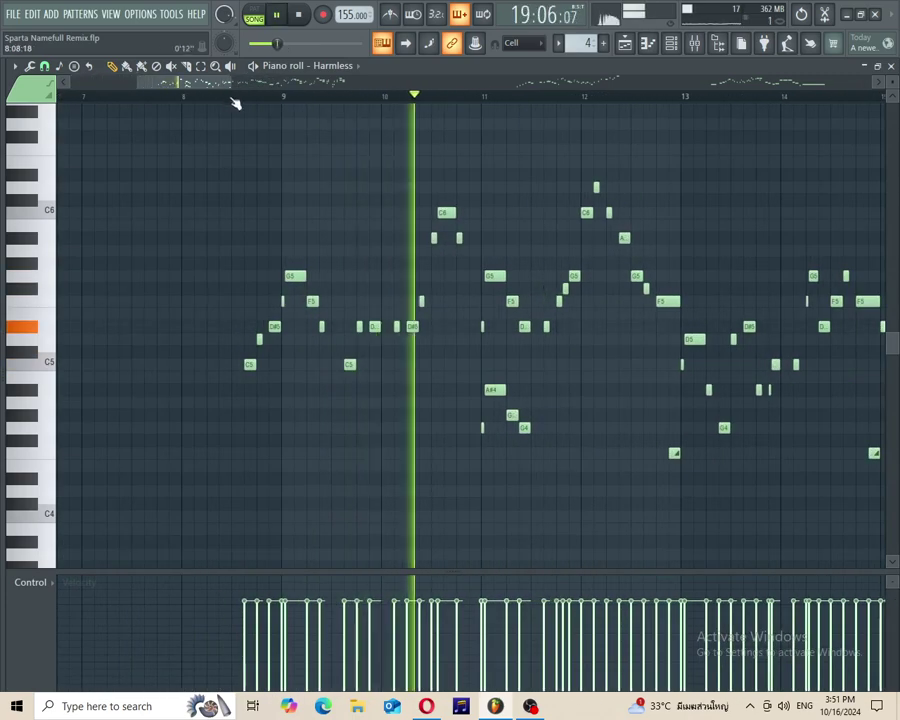
{"action": "left_click_drag", "start_coordinate": [209, 88], "coordinate": [254, 92]}
{"action": "scroll", "coordinate": [289, 143], "scroll_direction": "down", "scroll_amount": 2, "text": "ctrl"}
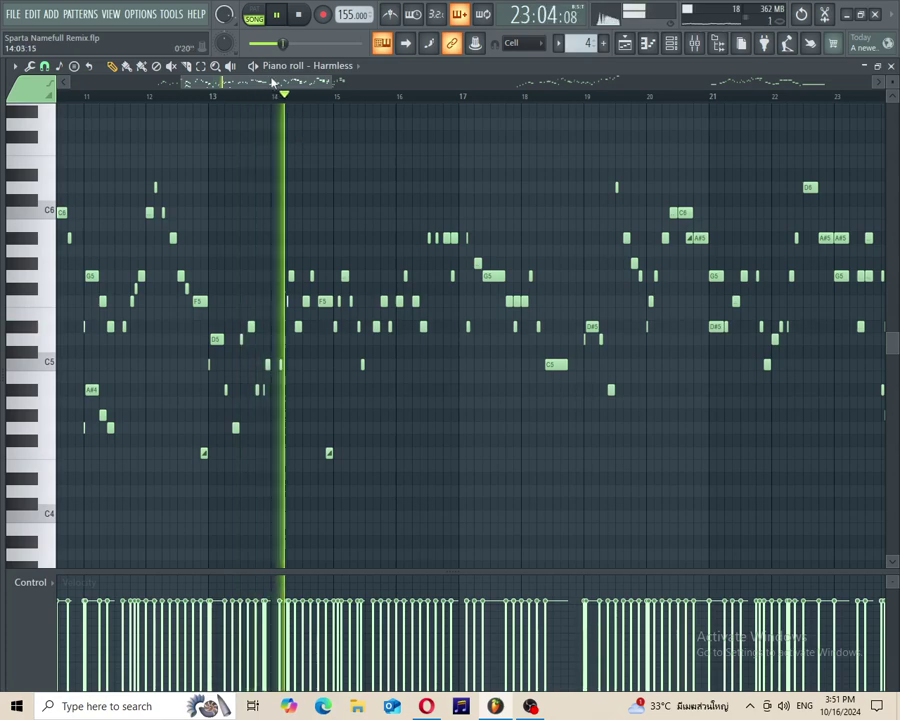
{"action": "left_click_drag", "start_coordinate": [273, 84], "coordinate": [321, 90]}
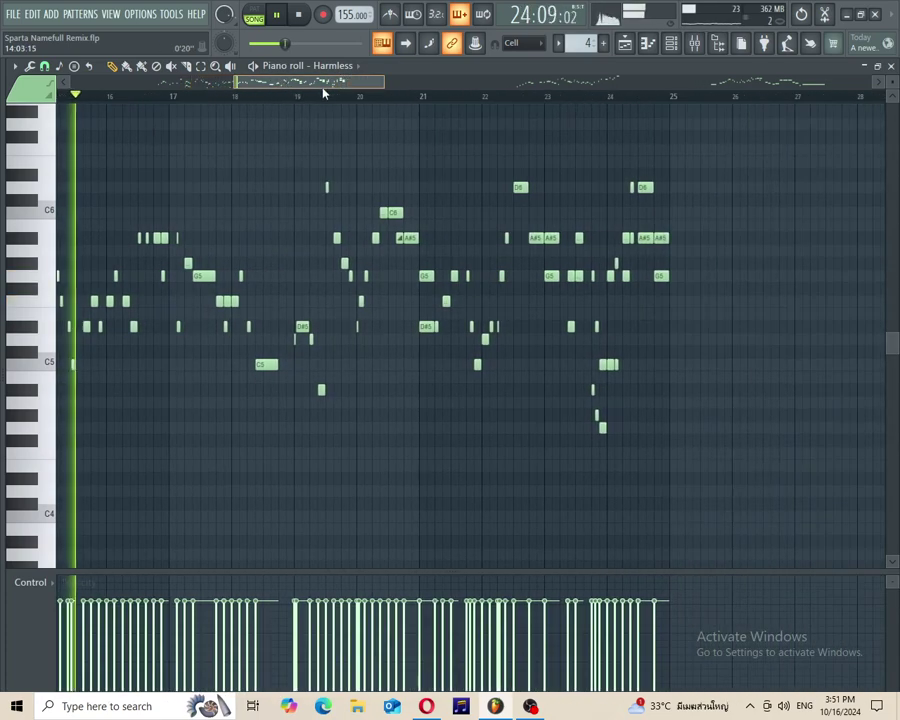
{"action": "scroll", "coordinate": [355, 169], "scroll_direction": "up", "scroll_amount": 4, "text": "ctrl"}
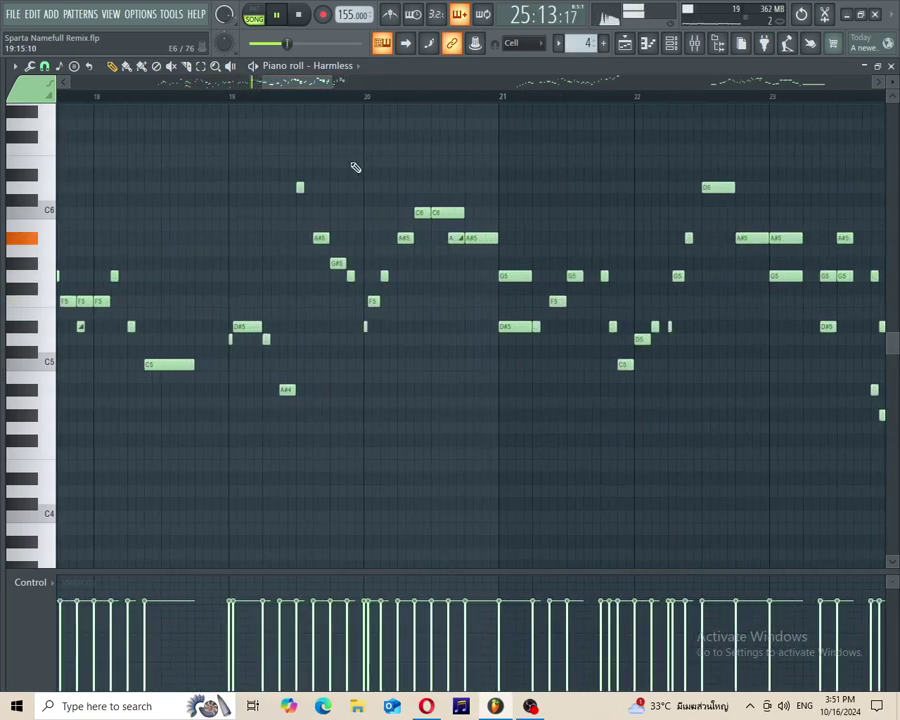
{"action": "scroll", "coordinate": [485, 196], "scroll_direction": "down", "scroll_amount": 4, "text": "ctrl"}
{"action": "left_click_drag", "start_coordinate": [308, 84], "coordinate": [797, 103]}
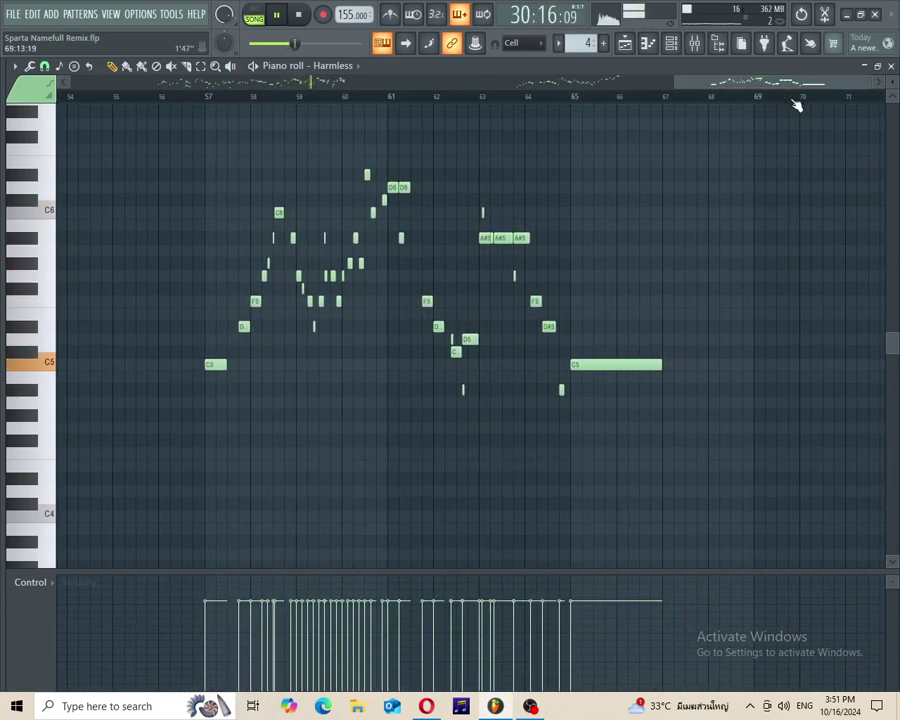
{"action": "left_click", "coordinate": [893, 66]}
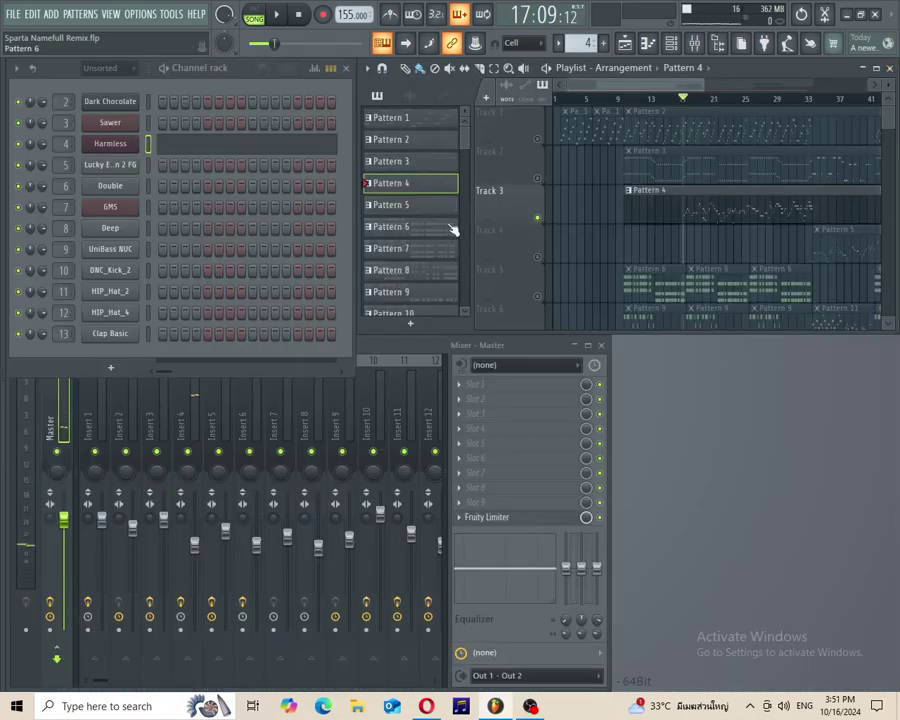
Step: Solo Track 4 and play Pattern 5's Lucky Emerson 2 FG melody in the piano roll, starting with its opening bars
{"action": "left_click", "coordinate": [520, 243]}
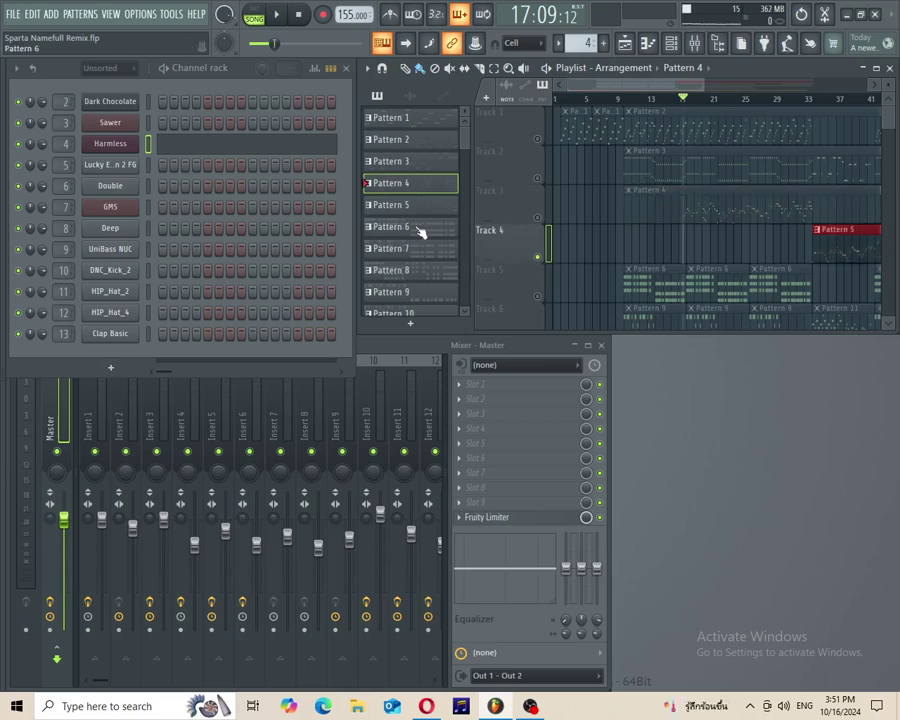
{"action": "left_click", "coordinate": [148, 167]}
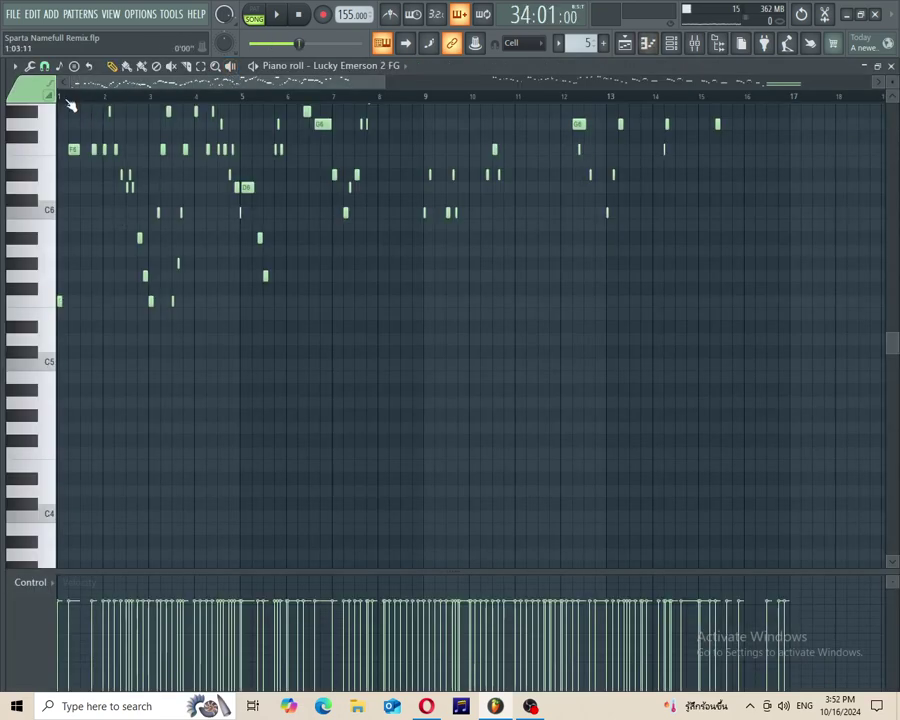
{"action": "key", "text": "space"}
{"action": "scroll", "coordinate": [95, 152], "scroll_direction": "up", "scroll_amount": 4}
{"action": "left_click_drag", "start_coordinate": [893, 345], "coordinate": [890, 293]}
{"action": "left_click_drag", "start_coordinate": [208, 86], "coordinate": [143, 90]}
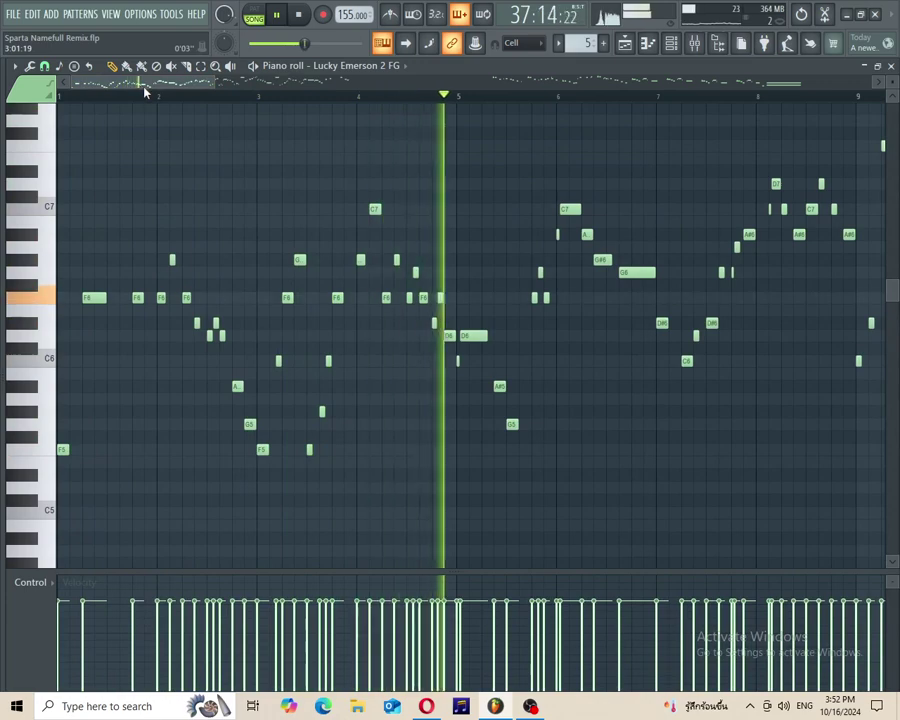
Step: Examine the rest of Pattern 5's melody, resuming playback from about bar 25 through the closing long notes, and close the piano roll
{"action": "left_click_drag", "start_coordinate": [145, 84], "coordinate": [252, 82]}
{"action": "scroll", "coordinate": [594, 183], "scroll_direction": "down", "scroll_amount": 2}
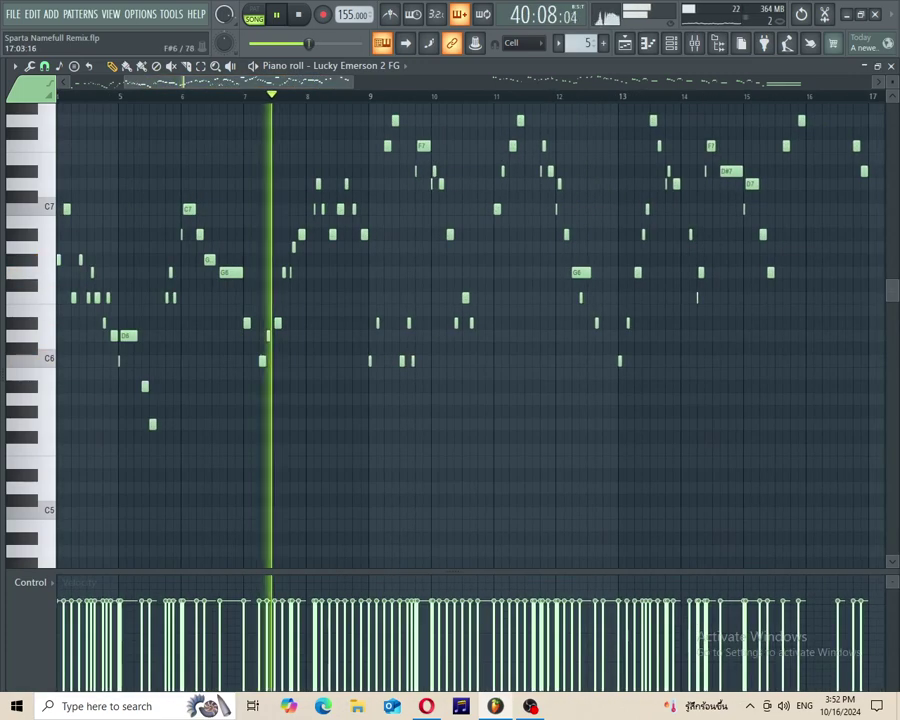
{"action": "left_click_drag", "start_coordinate": [895, 295], "coordinate": [893, 240]}
{"action": "left_click_drag", "start_coordinate": [226, 86], "coordinate": [549, 93]}
{"action": "key", "text": "space"}
{"action": "left_click", "coordinate": [476, 100]}
{"action": "key", "text": "space"}
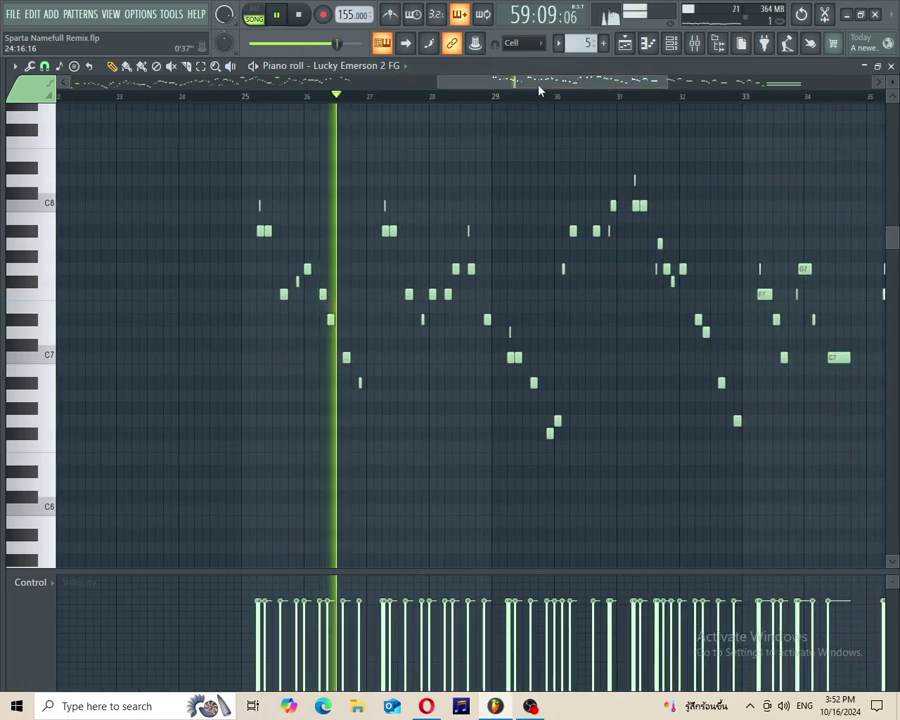
{"action": "left_click_drag", "start_coordinate": [507, 85], "coordinate": [642, 86]}
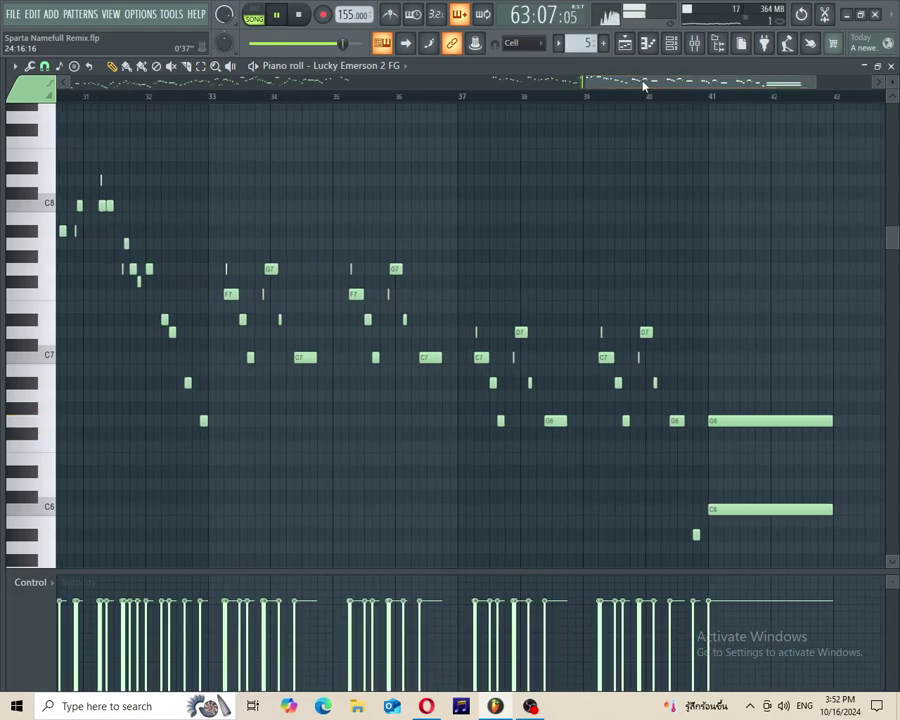
{"action": "left_click", "coordinate": [890, 66]}
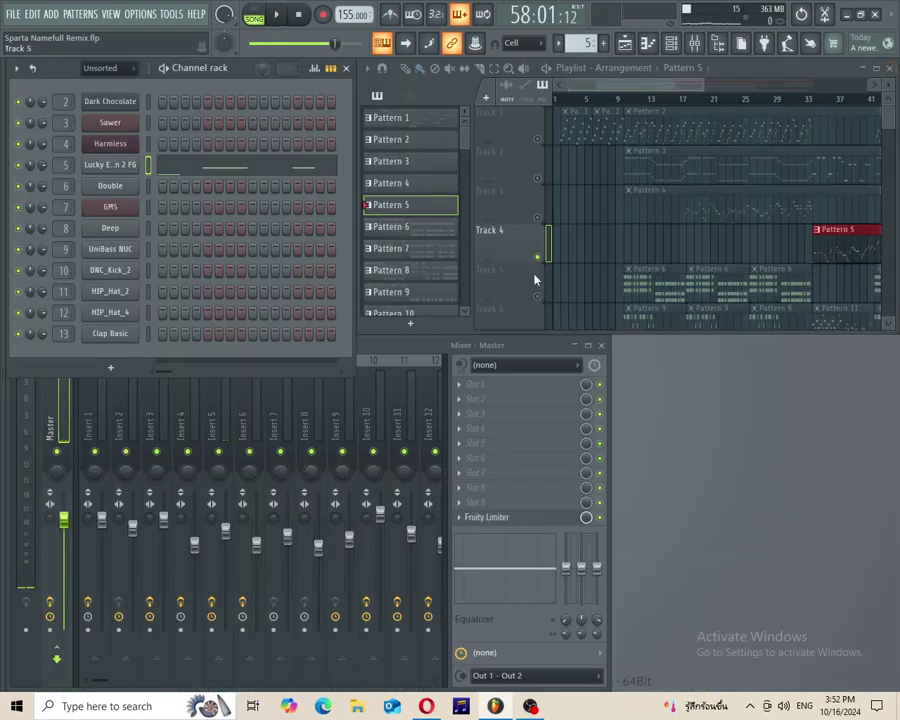
Step: Solo Track 5, play Pattern 6's Double chords from bar 42 in the piano roll, and close it
{"action": "left_click", "coordinate": [148, 190]}
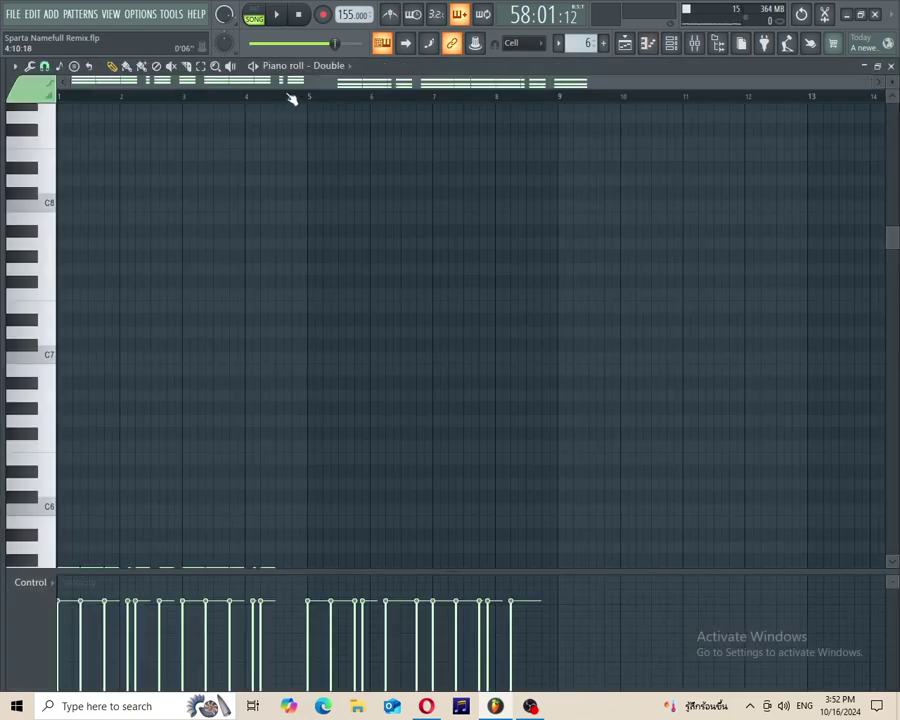
{"action": "left_click_drag", "start_coordinate": [897, 249], "coordinate": [897, 334]}
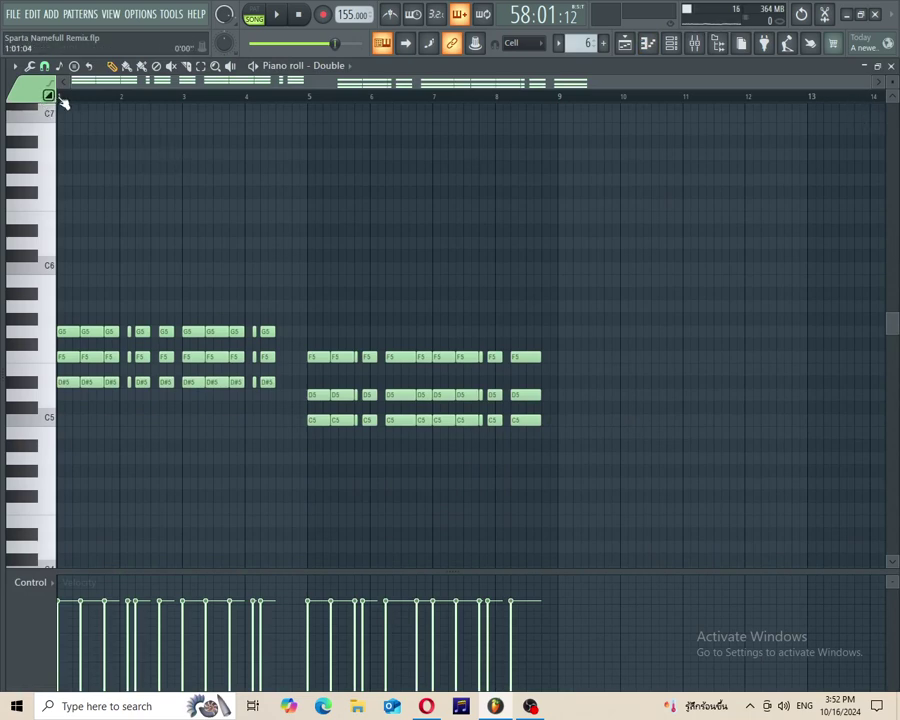
{"action": "left_click_drag", "start_coordinate": [871, 82], "coordinate": [643, 129]}
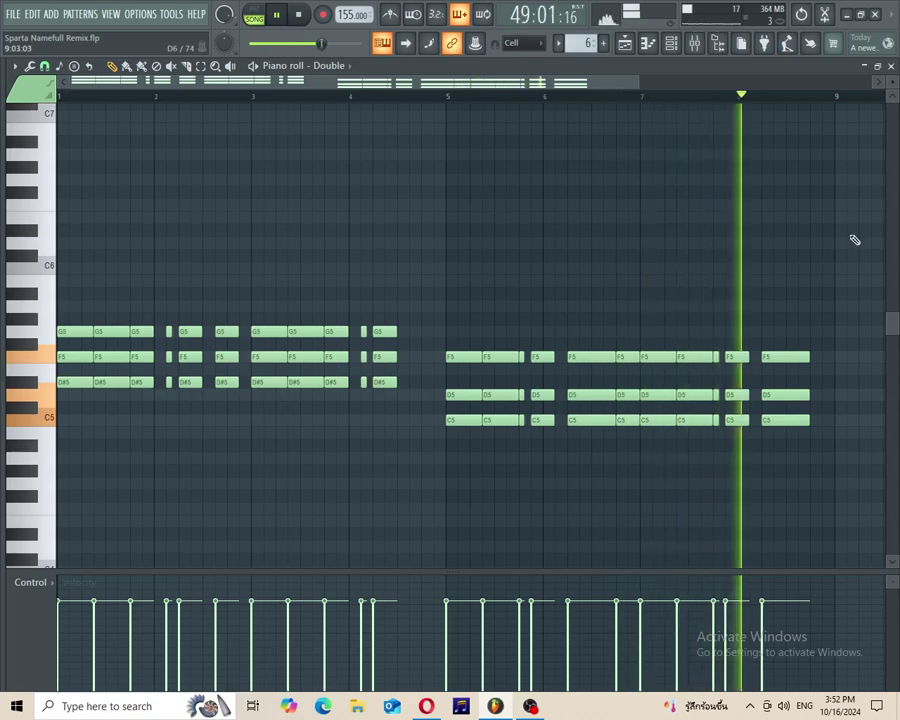
{"action": "key", "text": "space"}
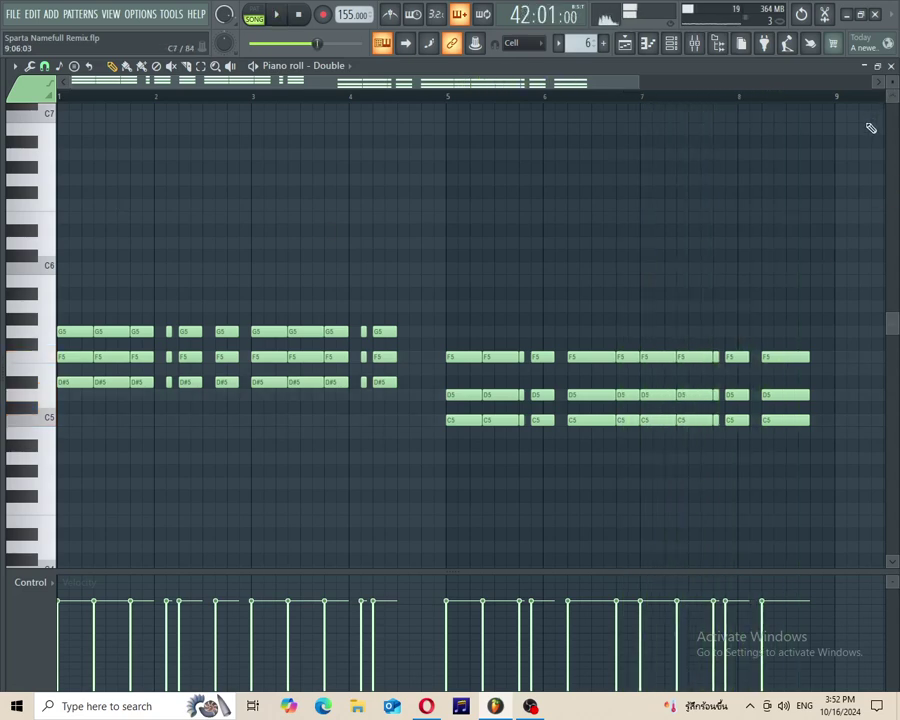
{"action": "left_click", "coordinate": [893, 68]}
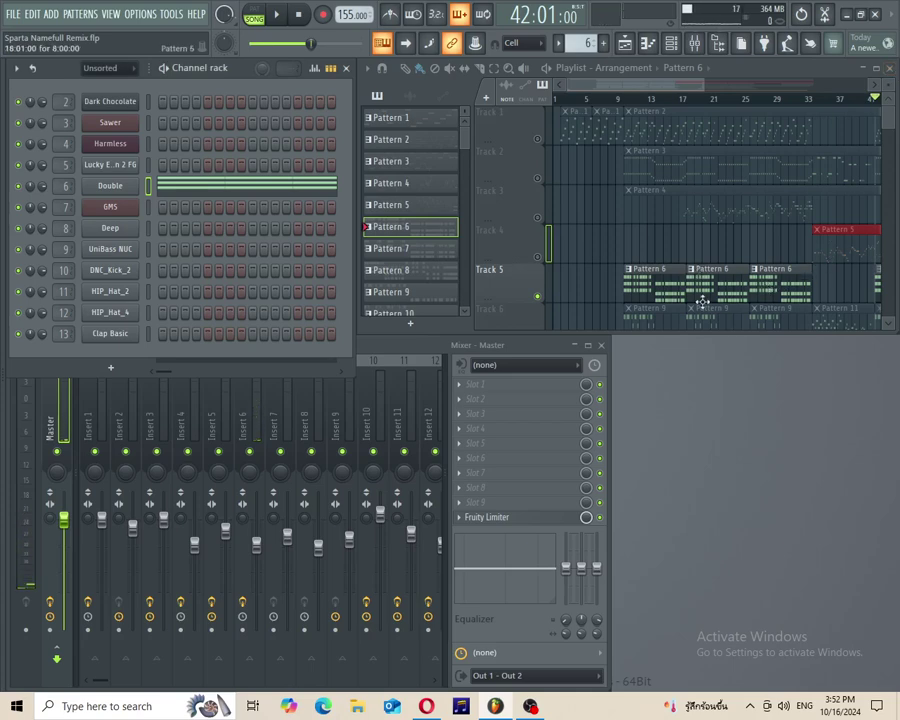
Step: Play Pattern 7's Double chords from bar 50 in the piano roll, and close it
{"action": "left_click", "coordinate": [885, 68]}
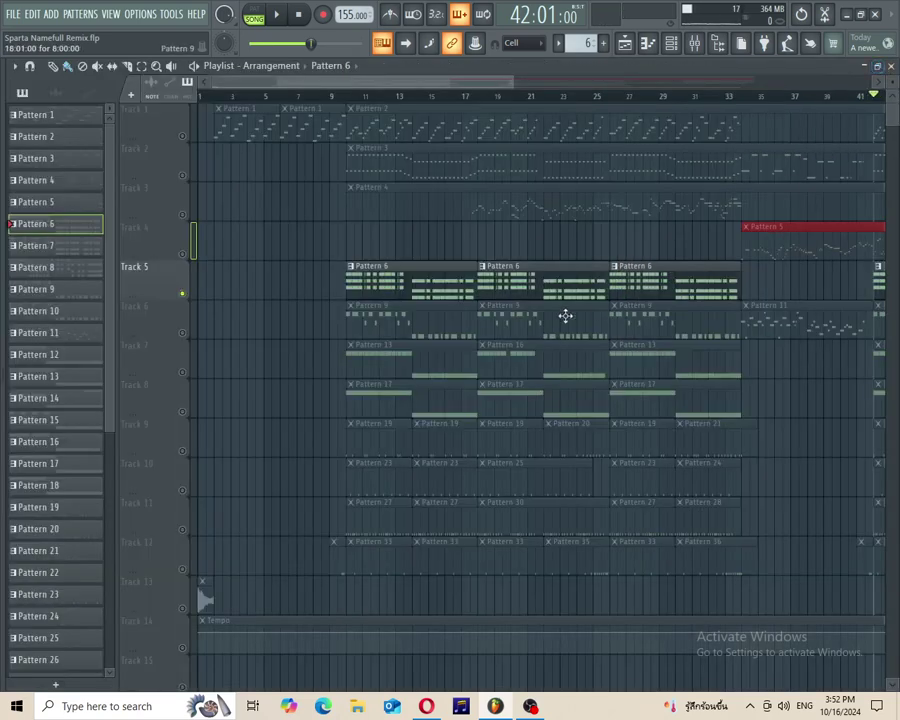
{"action": "left_click_drag", "start_coordinate": [360, 87], "coordinate": [595, 113]}
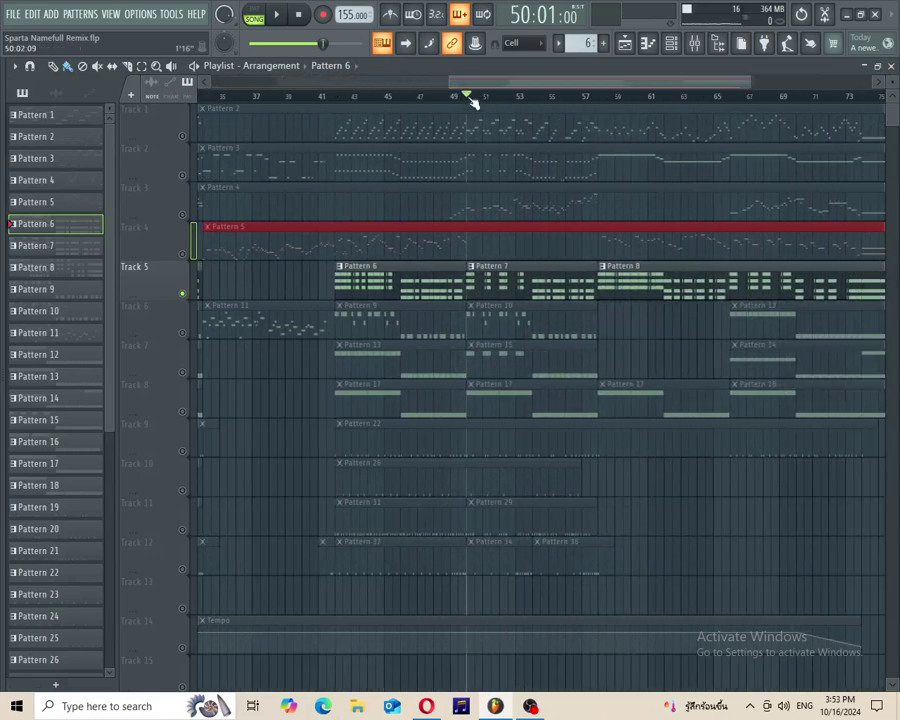
{"action": "double_click", "coordinate": [100, 249]}
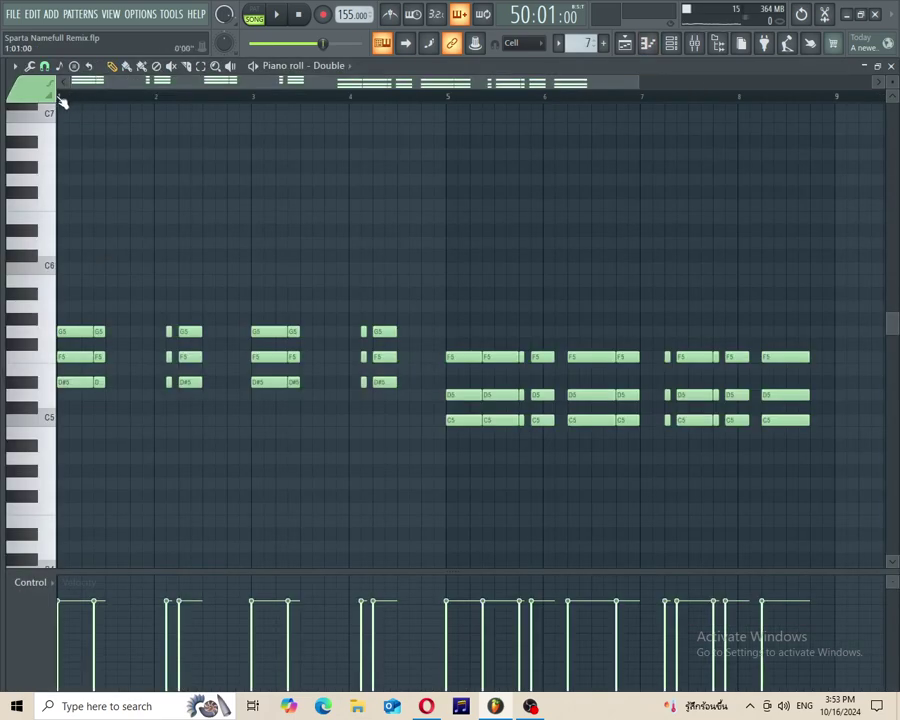
{"action": "key", "text": "space"}
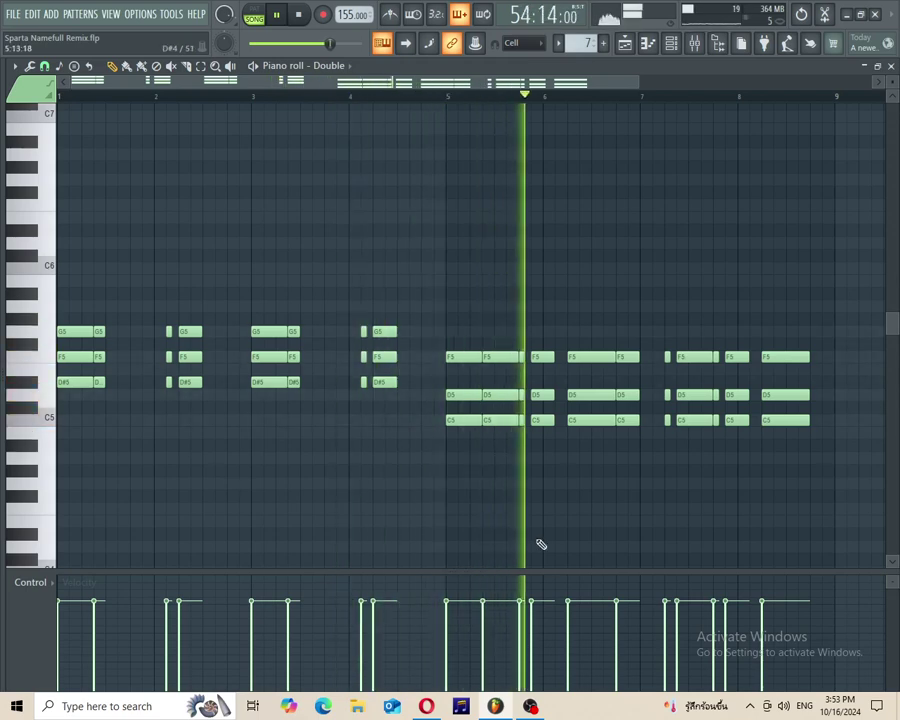
{"action": "left_click", "coordinate": [891, 67]}
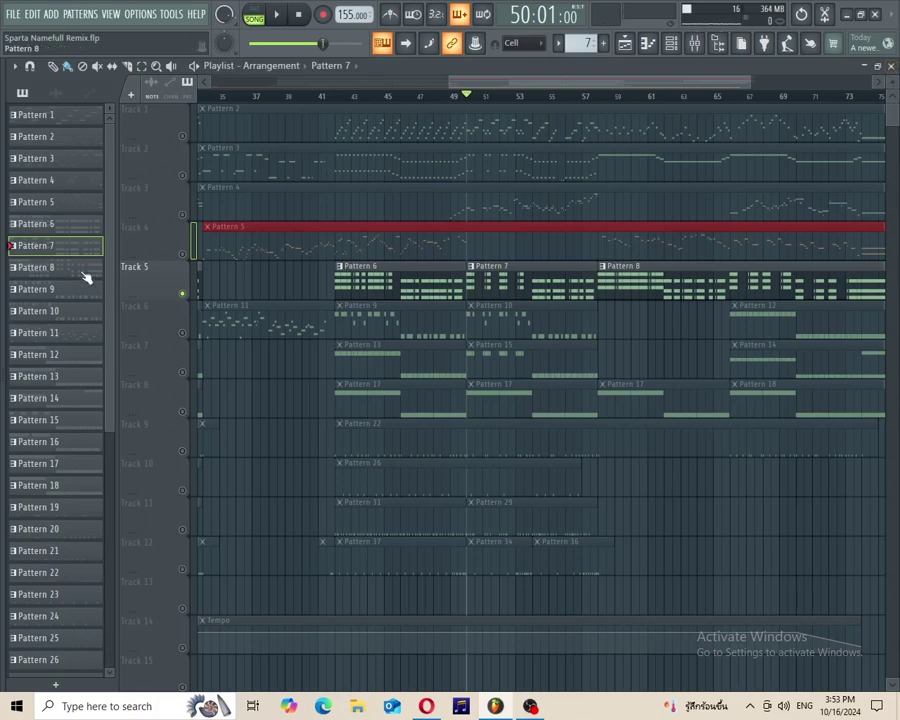
Step: Play Pattern 8's Double chords from bar 58, following them through the closing long chord, and close the piano roll
{"action": "left_click_drag", "start_coordinate": [533, 86], "coordinate": [606, 89]}
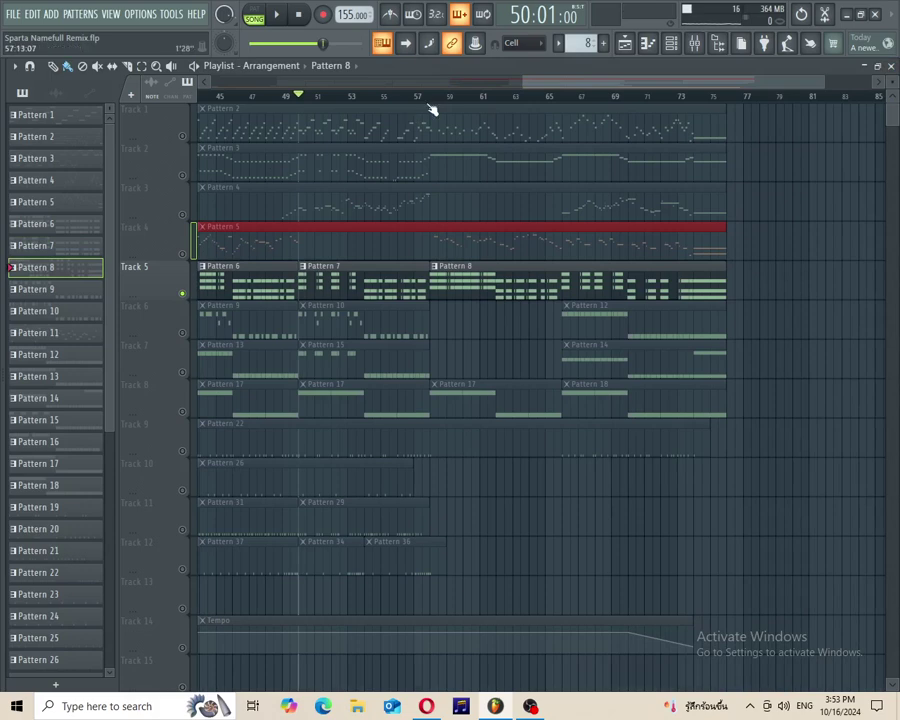
{"action": "key", "text": "F7"}
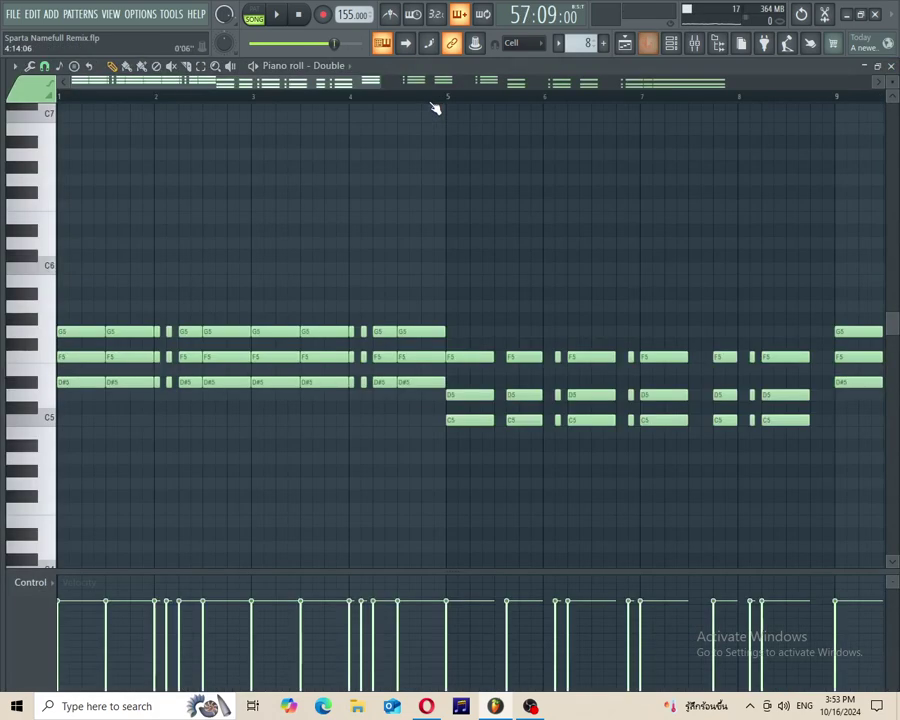
{"action": "key", "text": "space"}
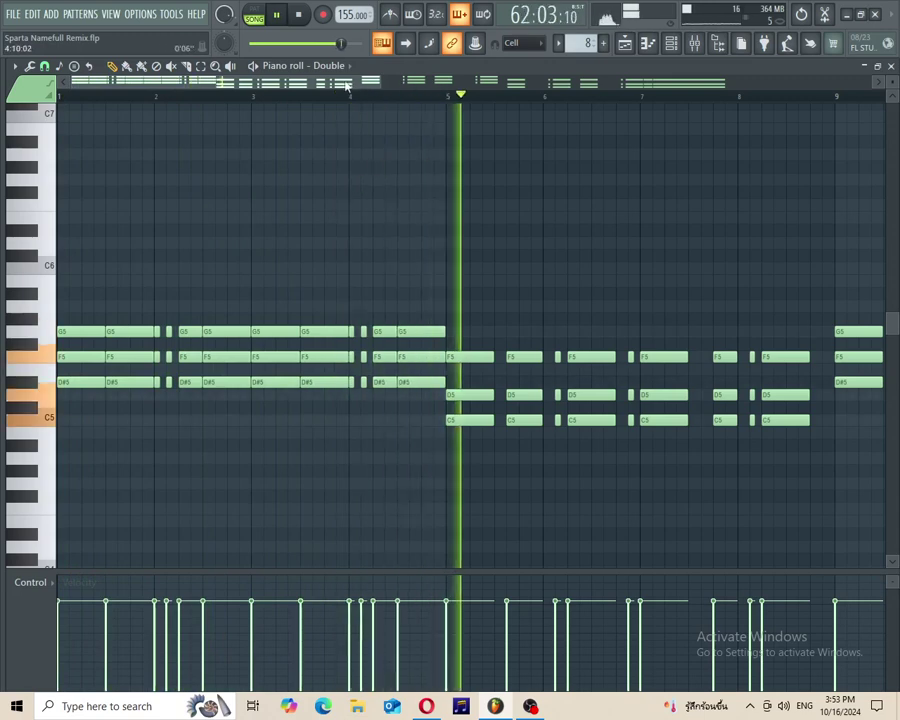
{"action": "left_click_drag", "start_coordinate": [351, 86], "coordinate": [440, 95]}
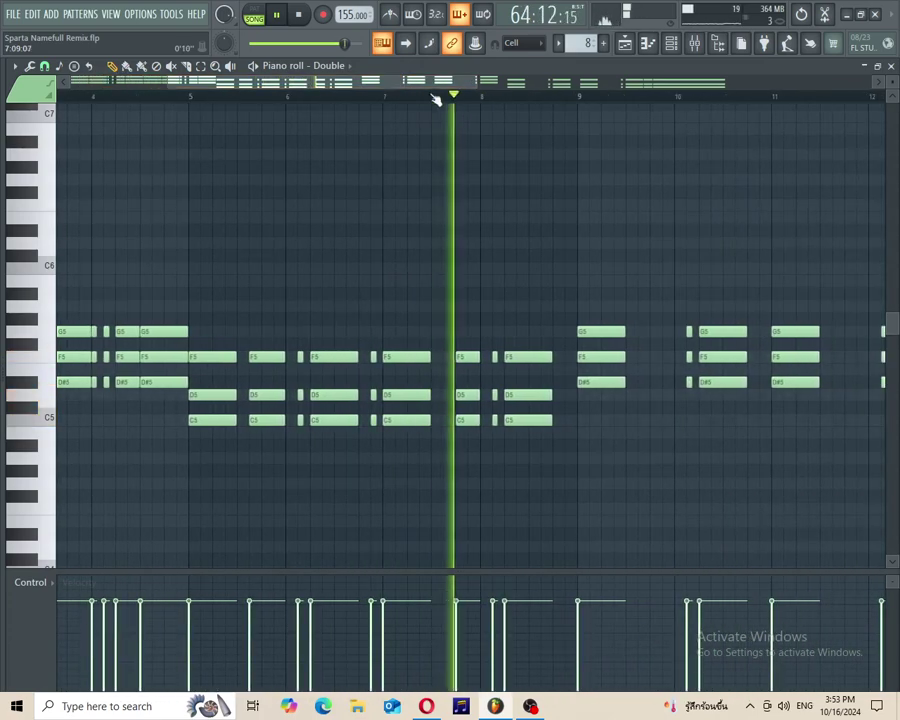
{"action": "left_click_drag", "start_coordinate": [384, 83], "coordinate": [524, 108]}
{"action": "scroll", "coordinate": [510, 183], "scroll_direction": "down", "scroll_amount": 1}
{"action": "left_click_drag", "start_coordinate": [448, 88], "coordinate": [568, 90]}
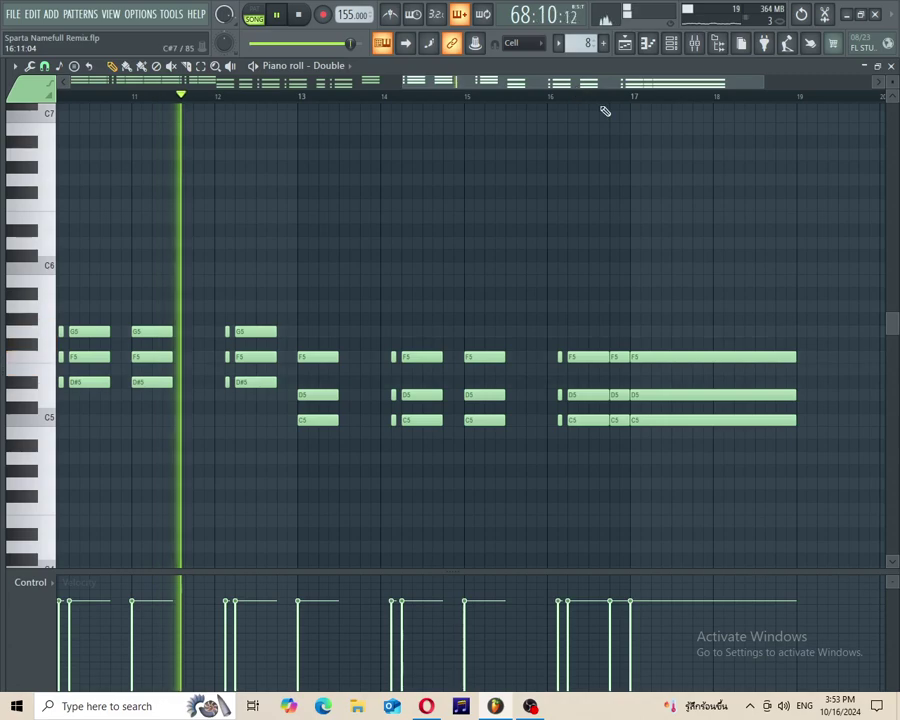
{"action": "key", "text": "space"}
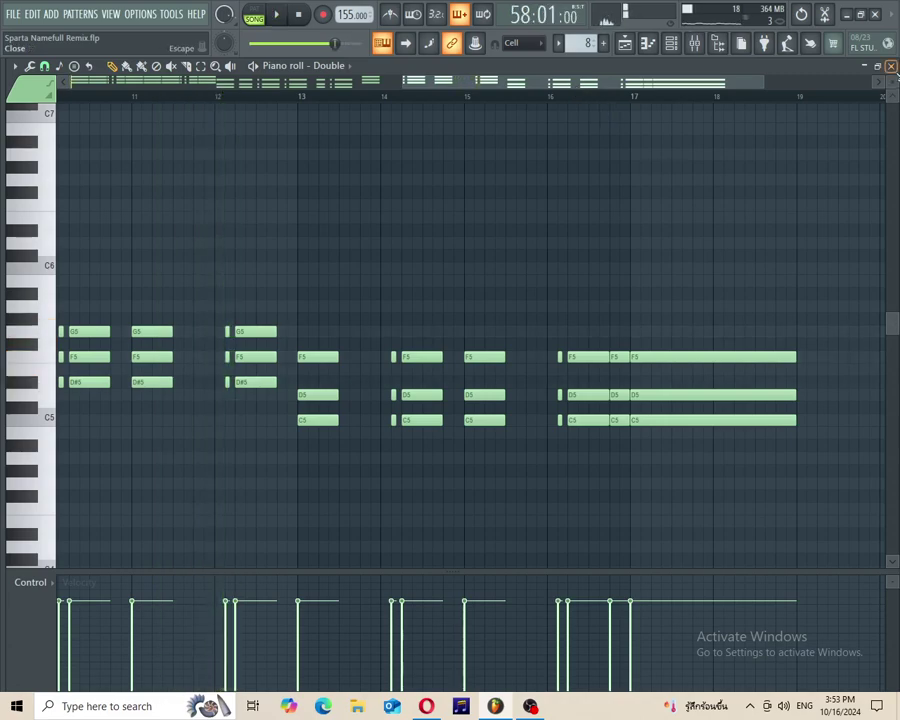
{"action": "left_click", "coordinate": [892, 66]}
Step: Solo Track 6, play Pattern 9's GMS bass notes from bar 10 in the piano roll, and close it
{"action": "left_click_drag", "start_coordinate": [545, 80], "coordinate": [213, 97]}
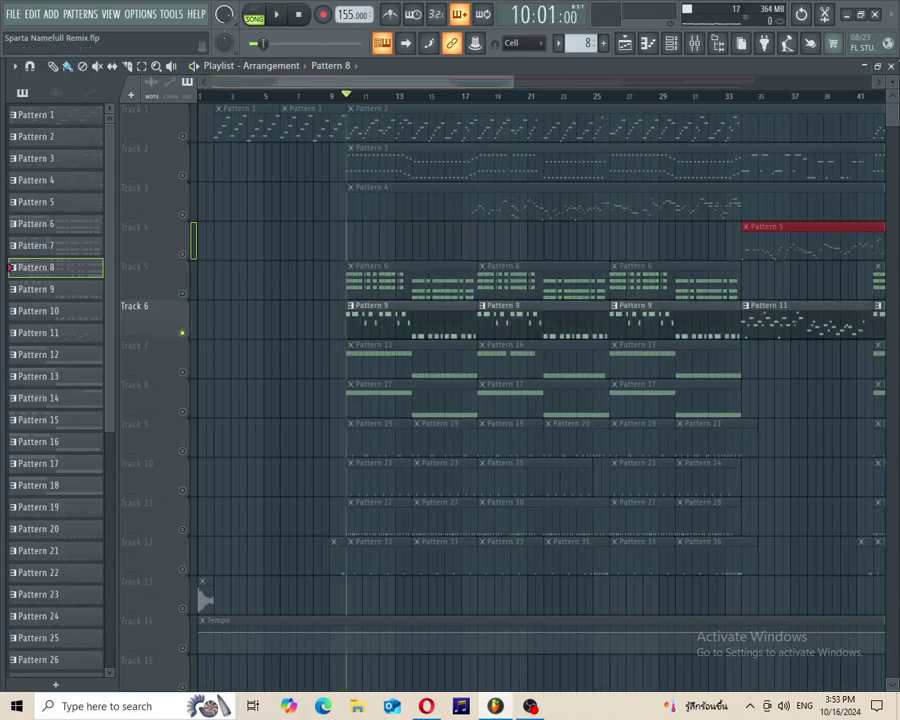
{"action": "left_click", "coordinate": [880, 68]}
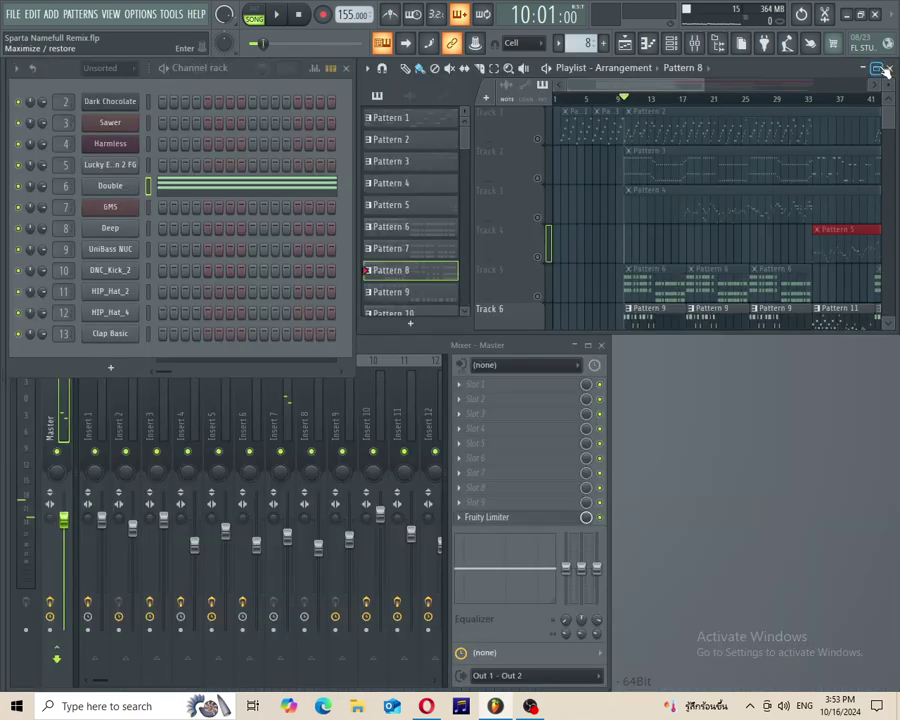
{"action": "left_click", "coordinate": [148, 211]}
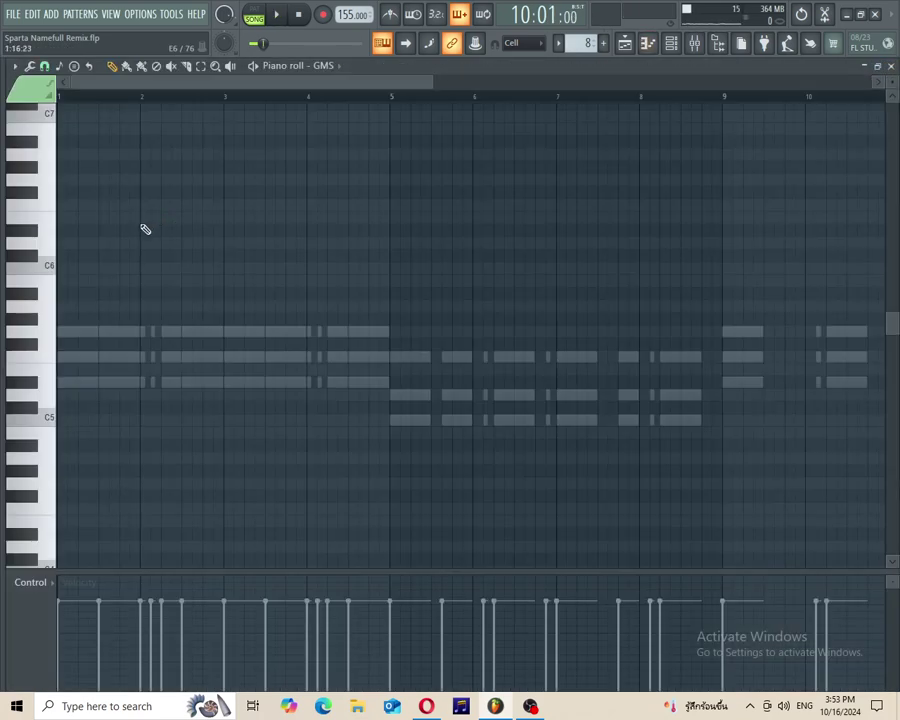
{"action": "left_click", "coordinate": [891, 66]}
{"action": "left_click", "coordinate": [435, 297]}
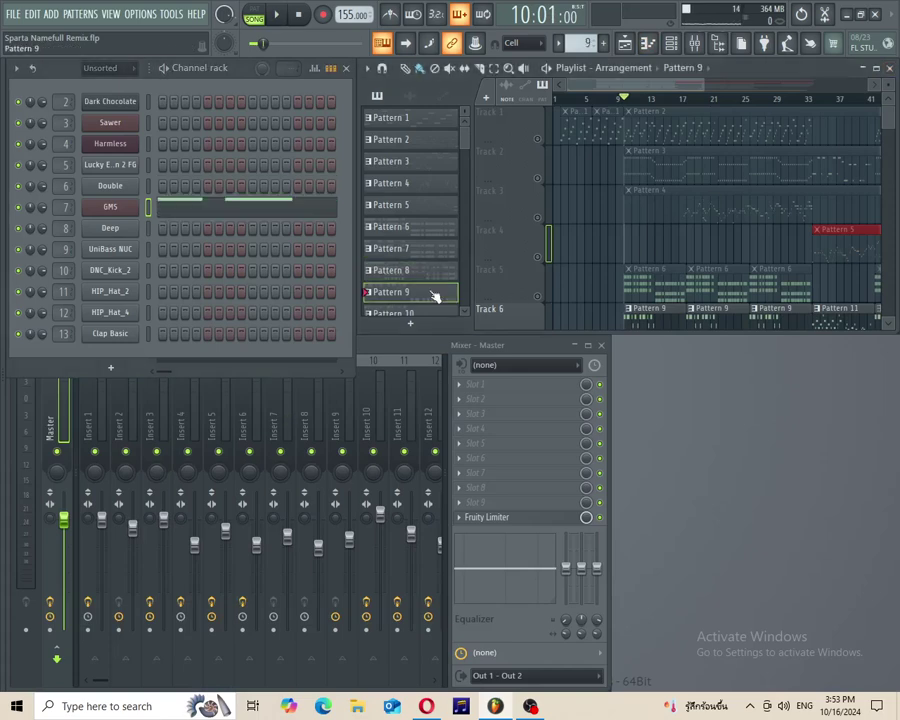
{"action": "key", "text": "F7"}
{"action": "key", "text": "space"}
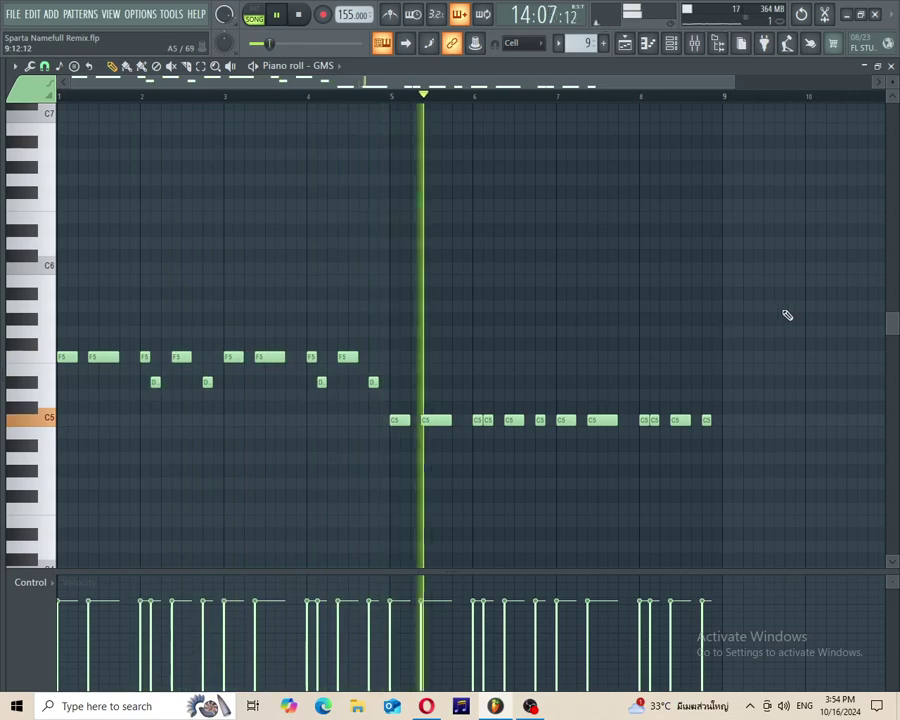
{"action": "key", "text": "space"}
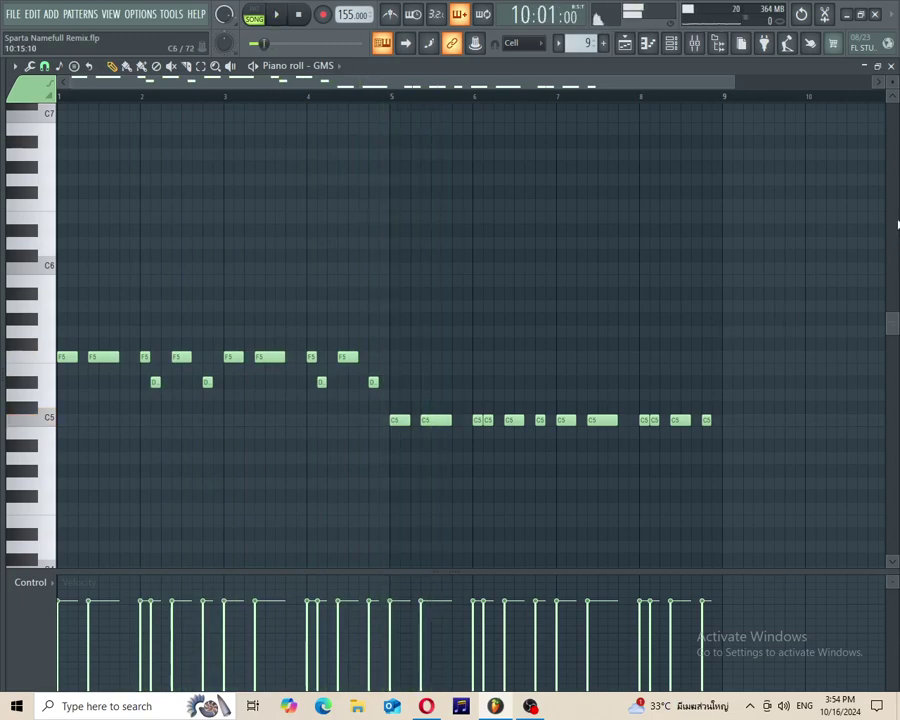
{"action": "left_click", "coordinate": [892, 66]}
Step: Play Pattern 11's GMS melody from bar 34 with all its notes in view in the piano roll, and close it
{"action": "left_click", "coordinate": [878, 68]}
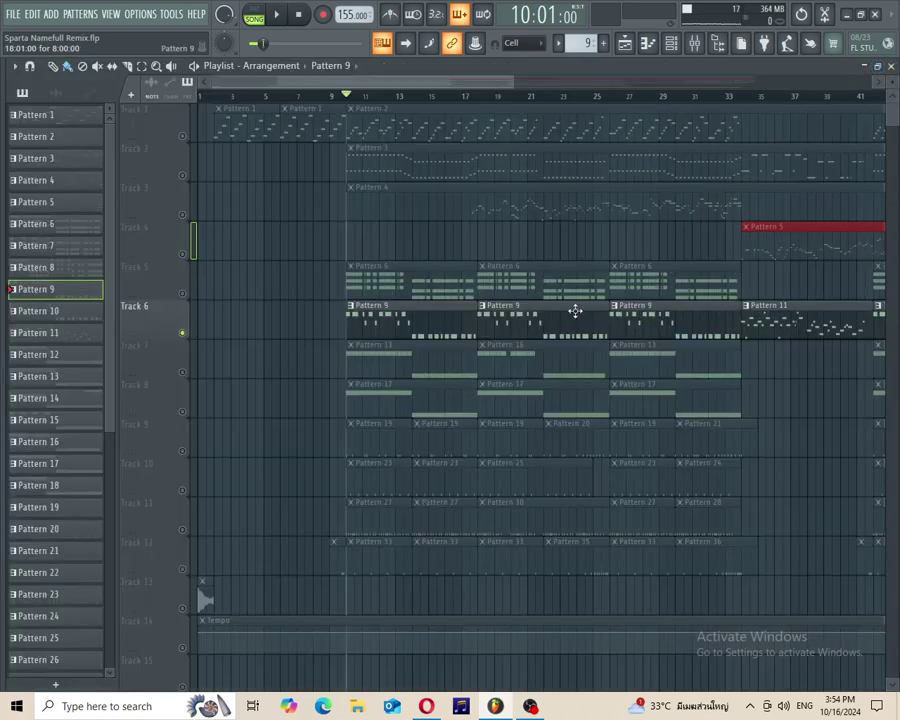
{"action": "left_click_drag", "start_coordinate": [387, 95], "coordinate": [504, 93]}
{"action": "left_click", "coordinate": [77, 337]}
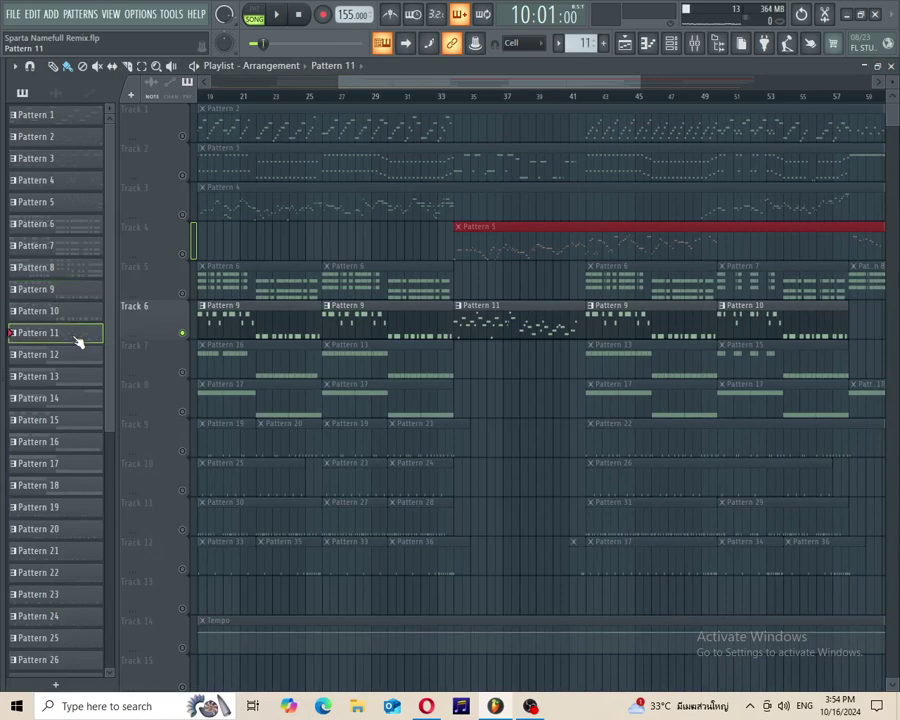
{"action": "double_click", "coordinate": [276, 317]}
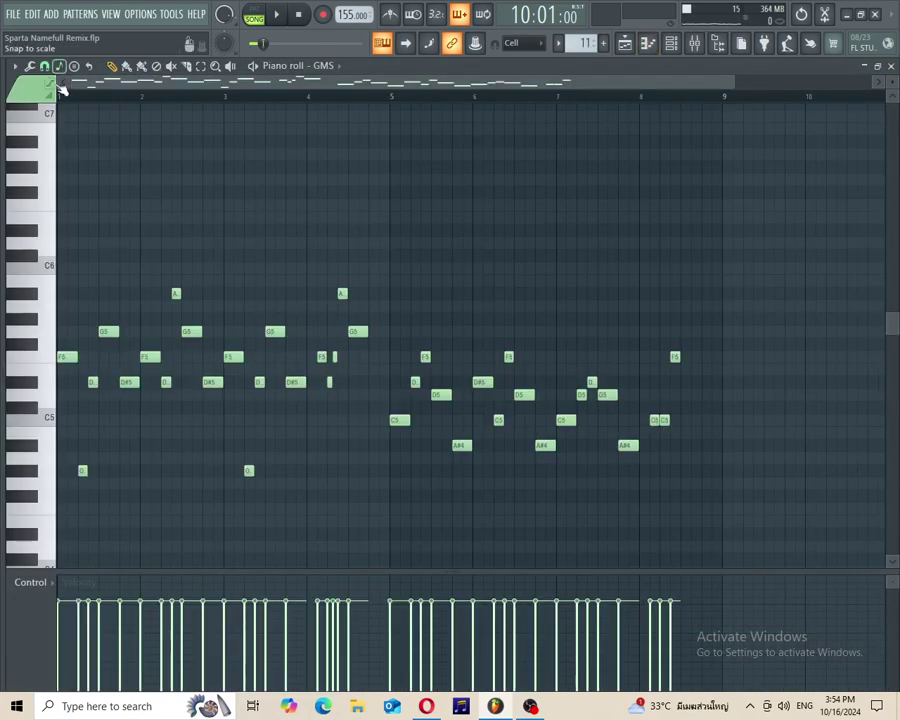
{"action": "key", "text": "space"}
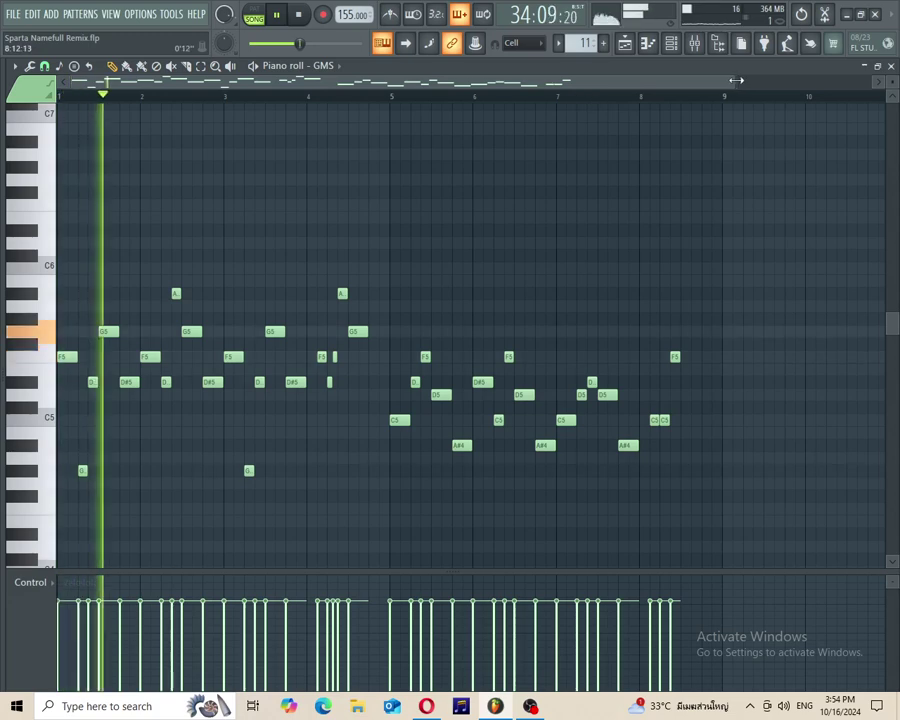
{"action": "left_click_drag", "start_coordinate": [735, 88], "coordinate": [619, 92]}
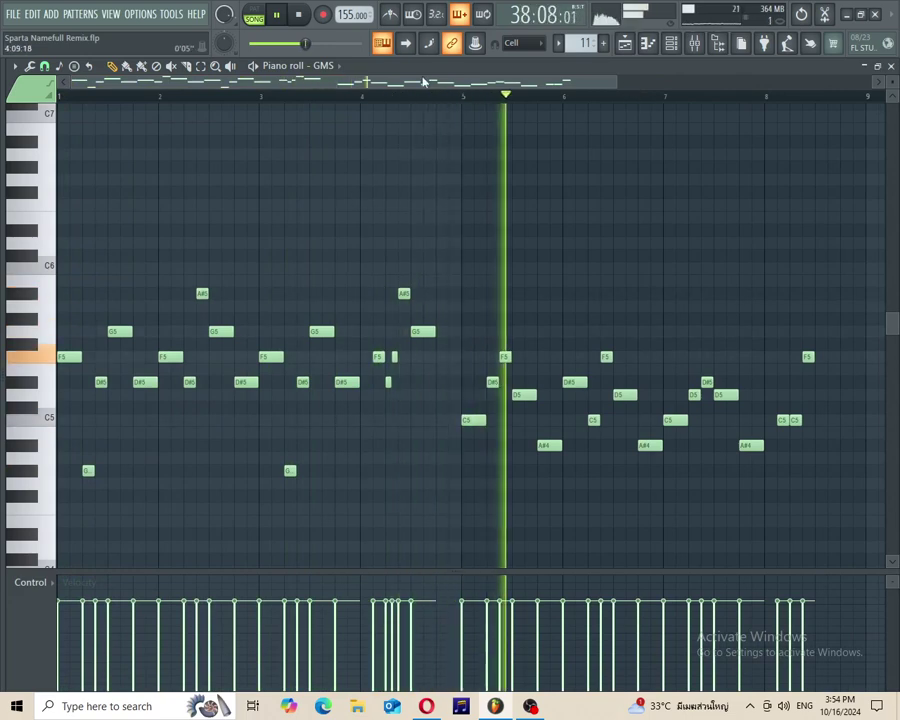
{"action": "key", "text": "space"}
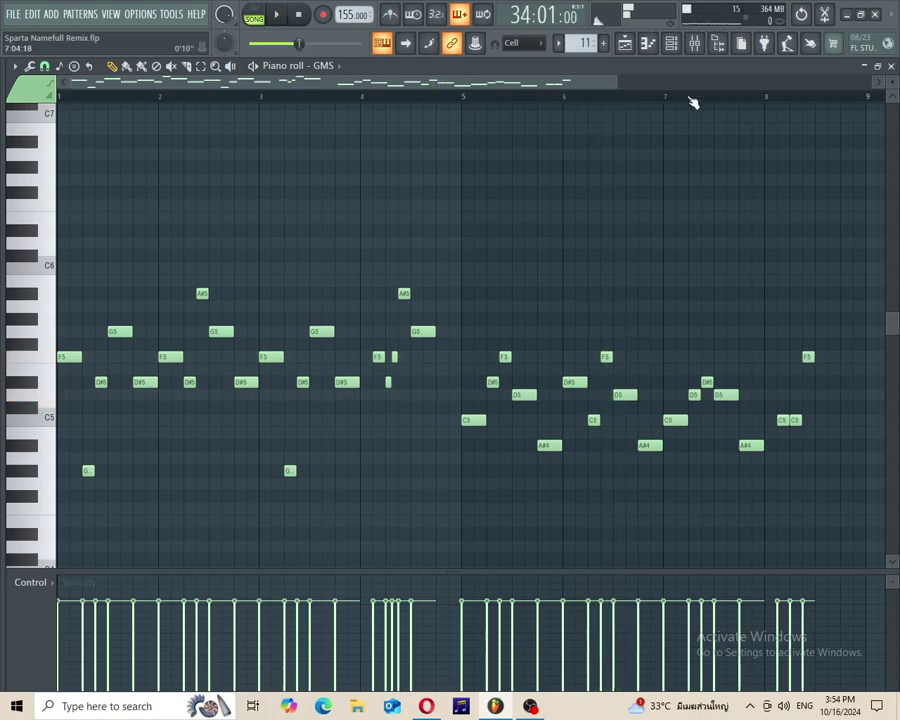
{"action": "left_click", "coordinate": [892, 66]}
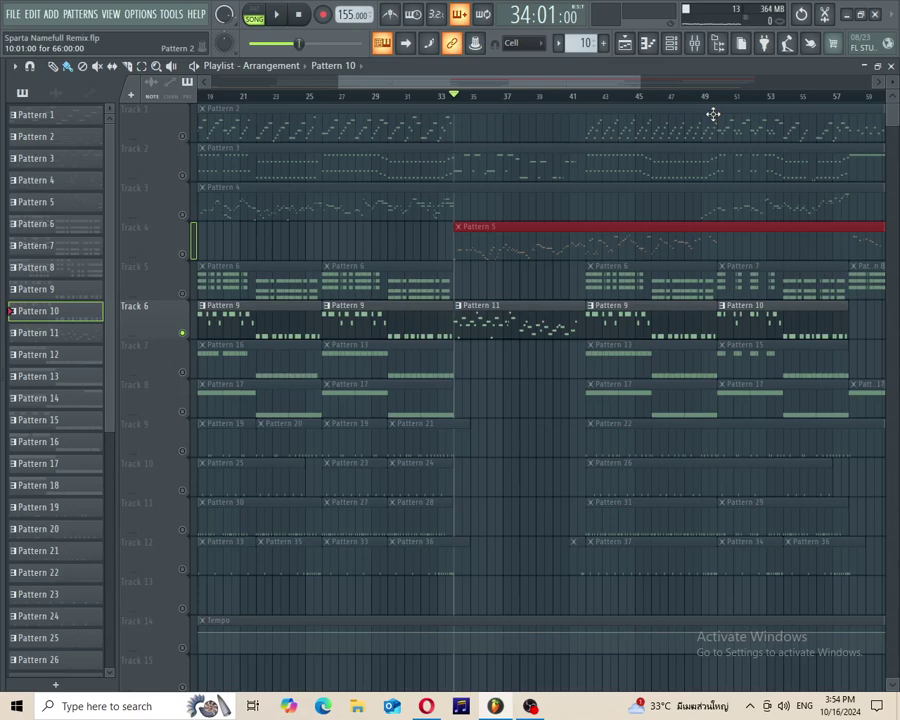
Step: Play Pattern 10's GMS notes from bar 50 in the piano roll, and close it
{"action": "double_click", "coordinate": [213, 305]}
{"action": "key", "text": "space"}
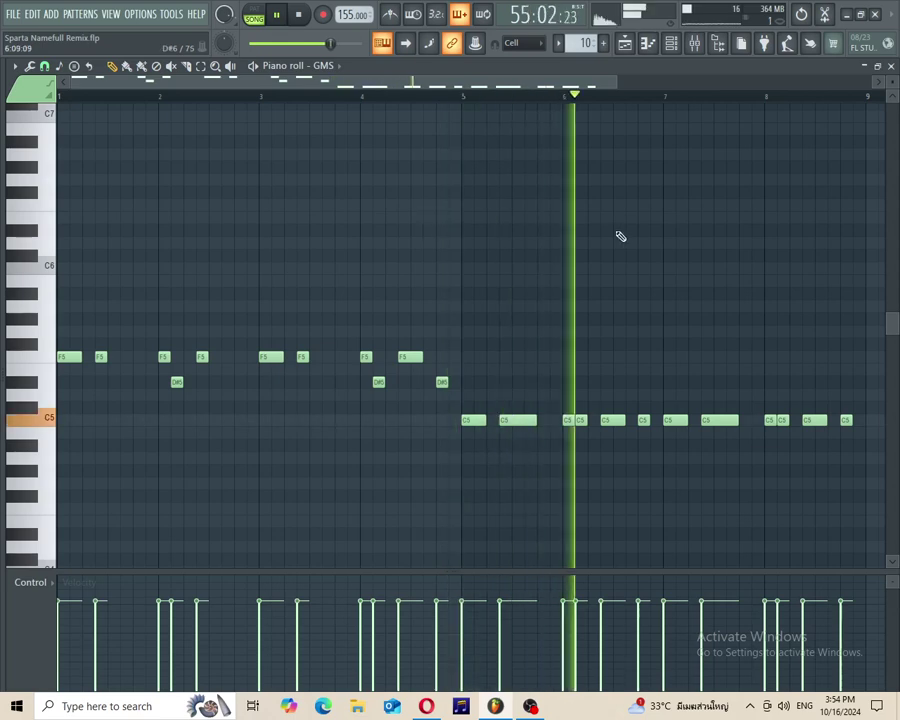
{"action": "key", "text": "space"}
{"action": "left_click", "coordinate": [891, 66]}
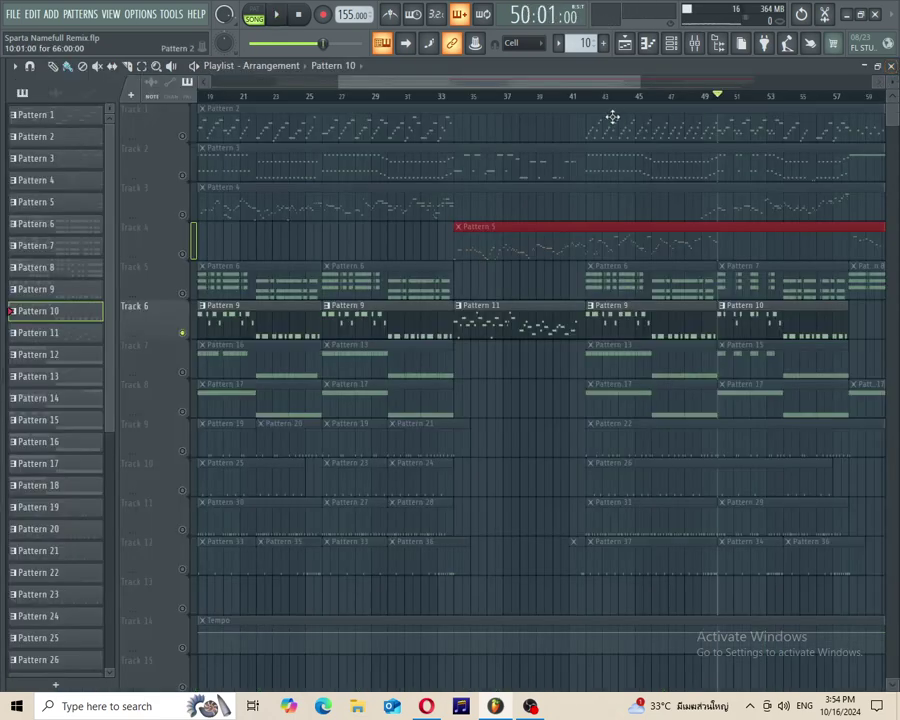
Step: Play Pattern 12's GMS notes from bar 66, following them through the closing long note, and close the piano roll
{"action": "left_click_drag", "start_coordinate": [484, 89], "coordinate": [697, 89]}
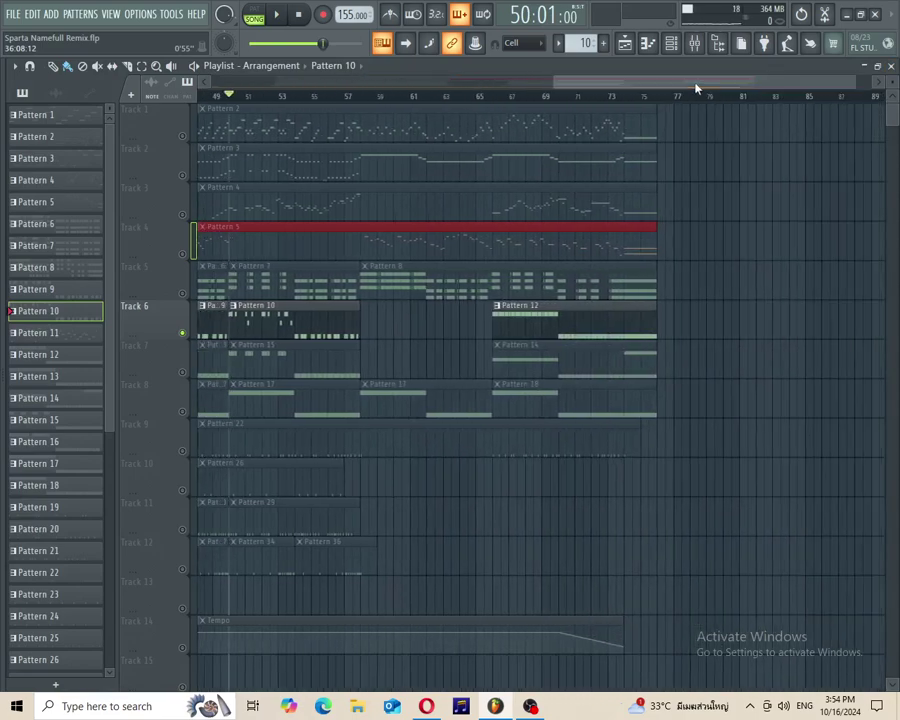
{"action": "left_click", "coordinate": [75, 360]}
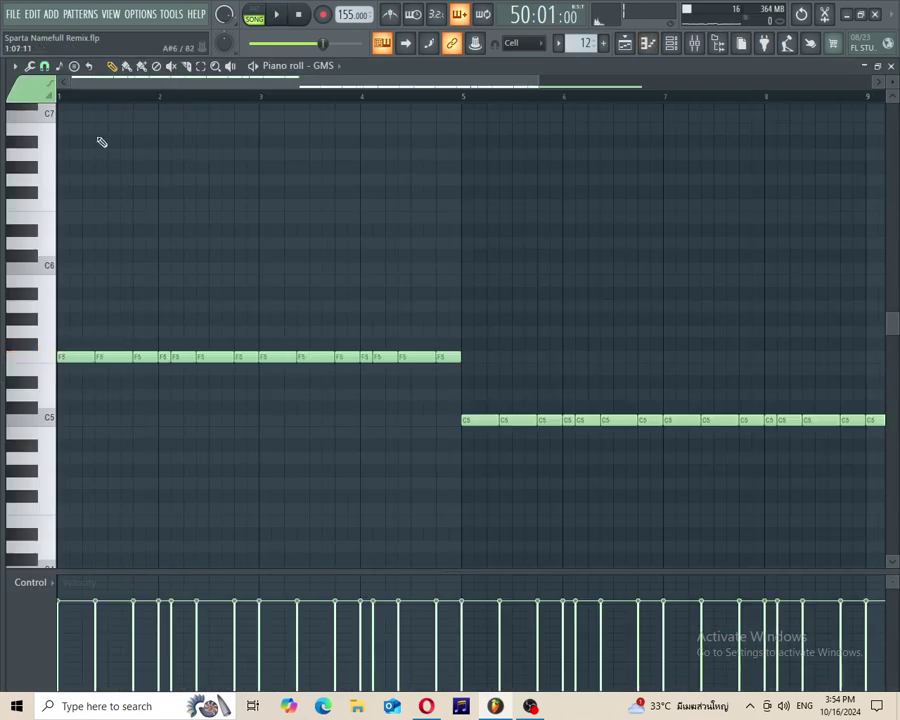
{"action": "key", "text": "space"}
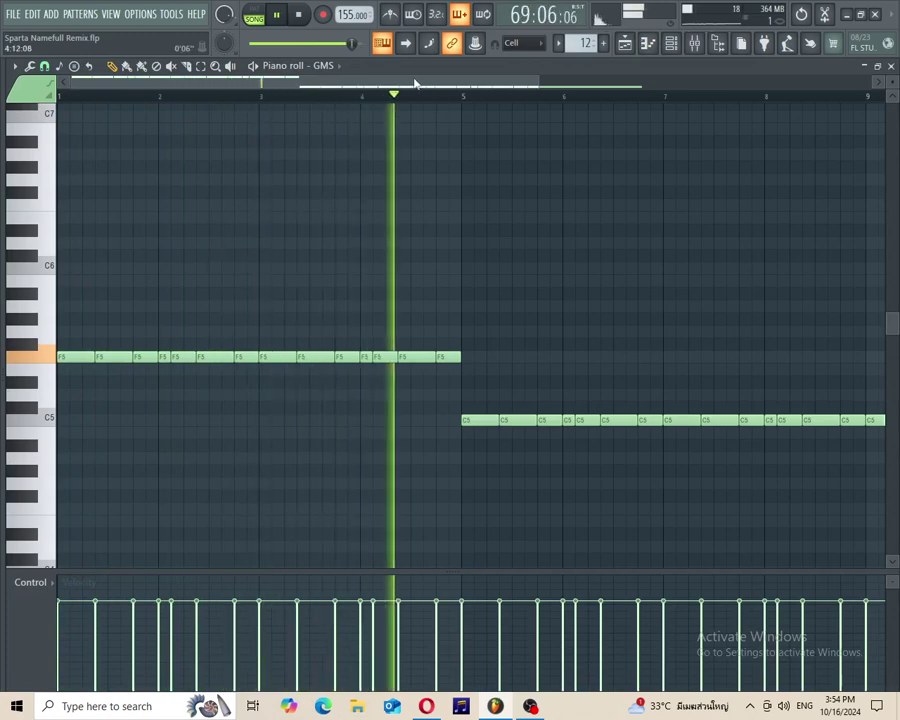
{"action": "left_click_drag", "start_coordinate": [398, 82], "coordinate": [530, 88]}
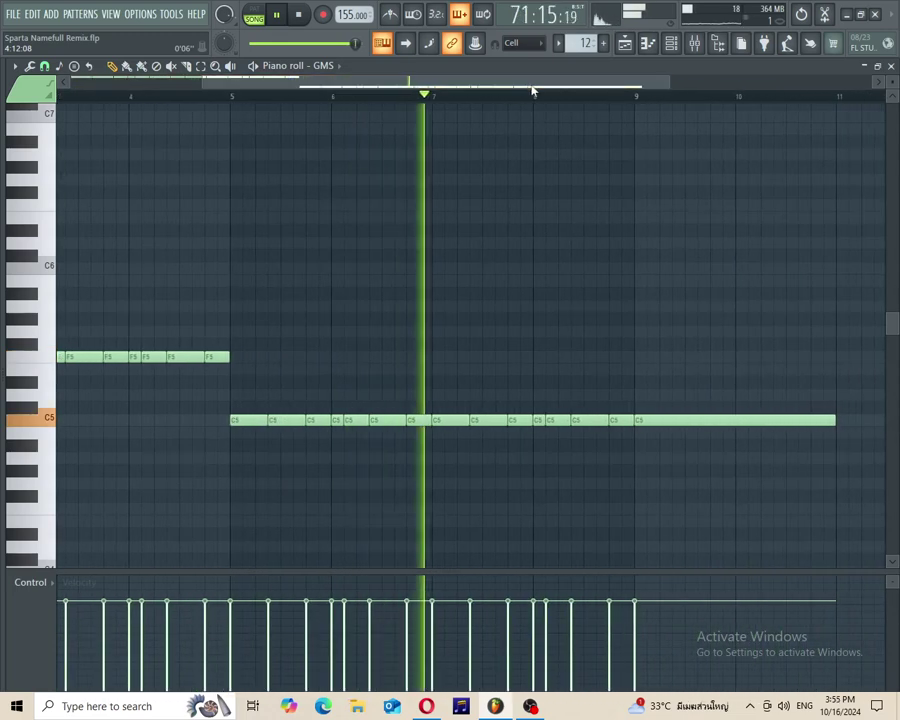
{"action": "key", "text": "space"}
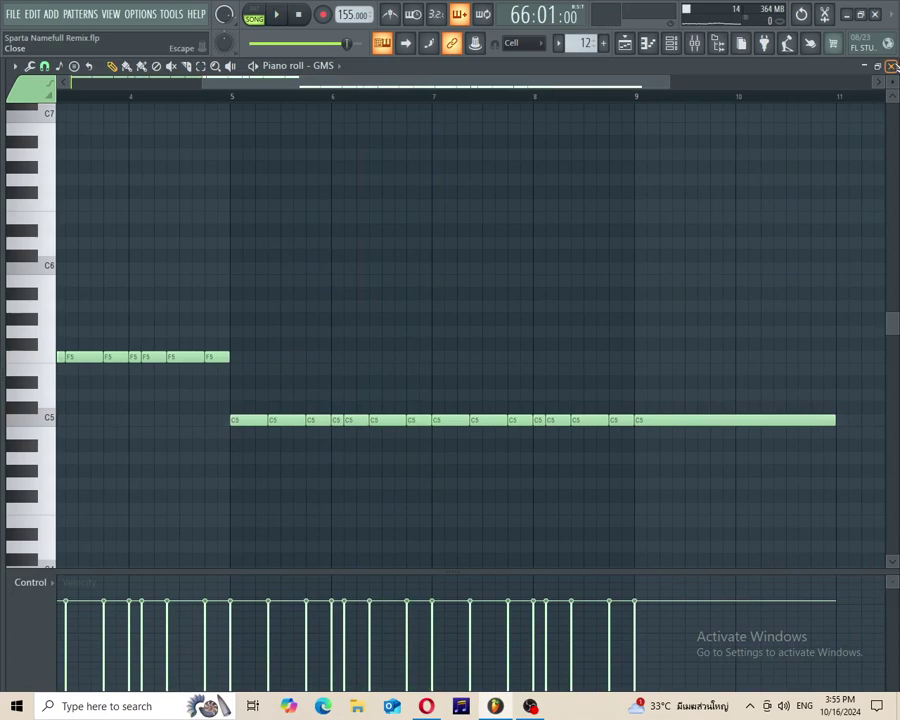
{"action": "left_click", "coordinate": [891, 66]}
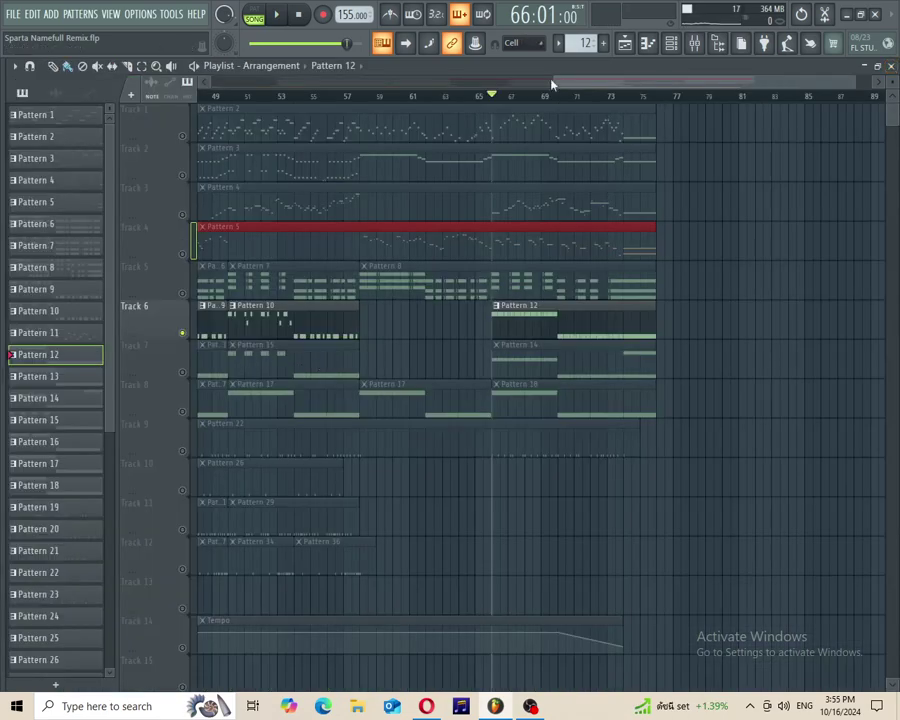
Step: Solo Track 7, play Pattern 13's Deep bass notes from bar 10 in the piano roll, and return to the full-size playlist
{"action": "left_click_drag", "start_coordinate": [567, 85], "coordinate": [145, 113]}
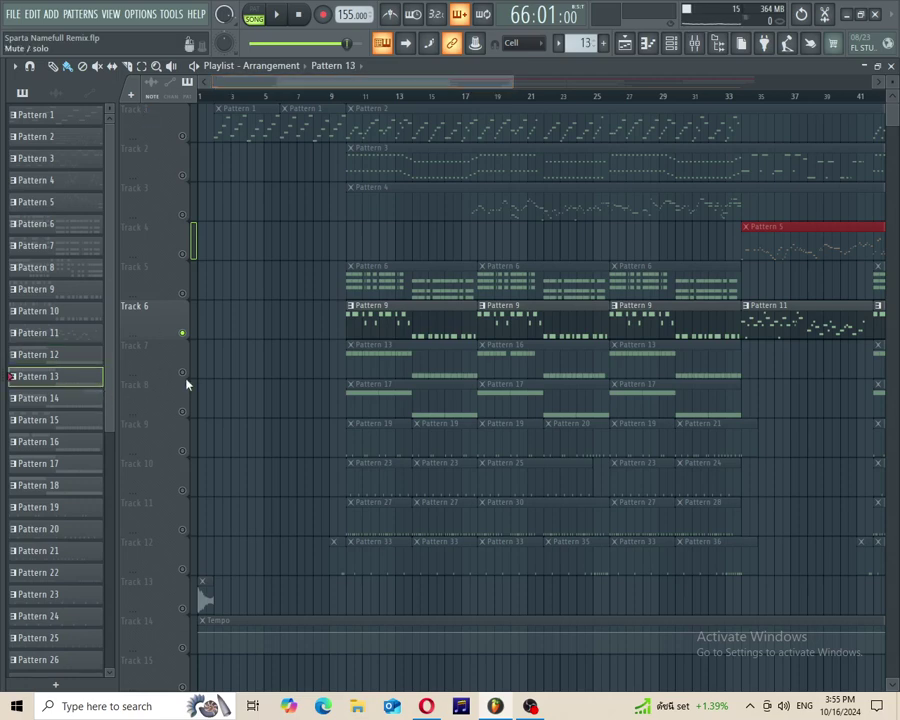
{"action": "right_click", "coordinate": [183, 374]}
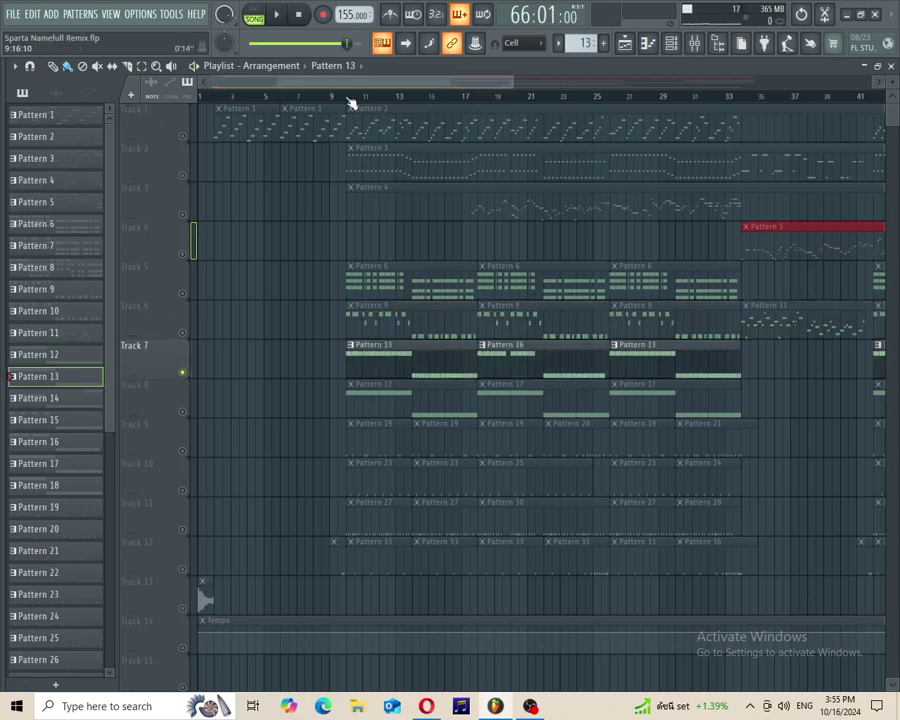
{"action": "key", "text": "space"}
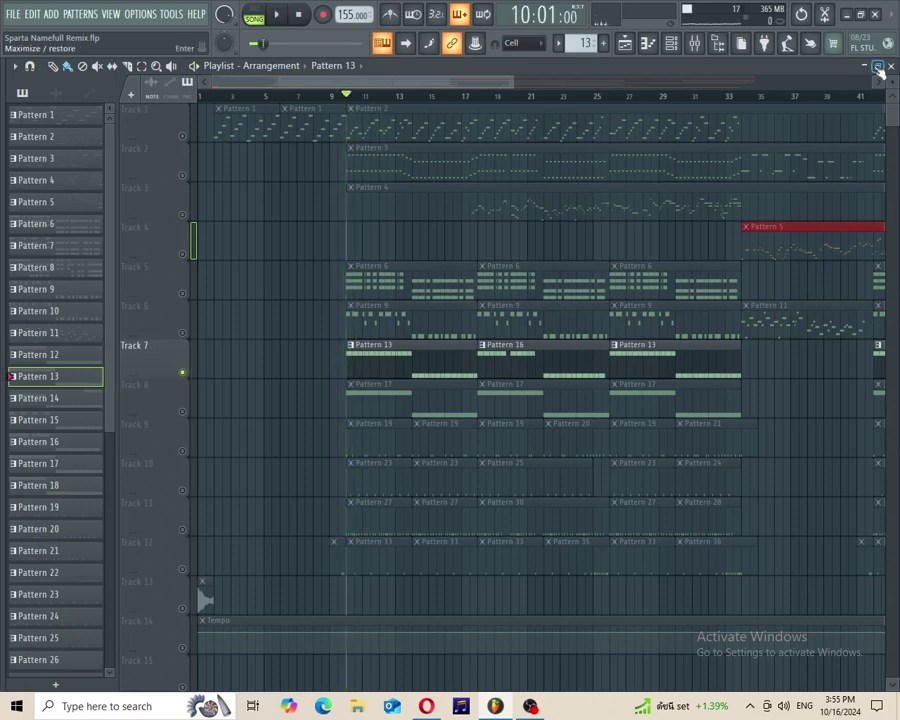
{"action": "left_click", "coordinate": [877, 66]}
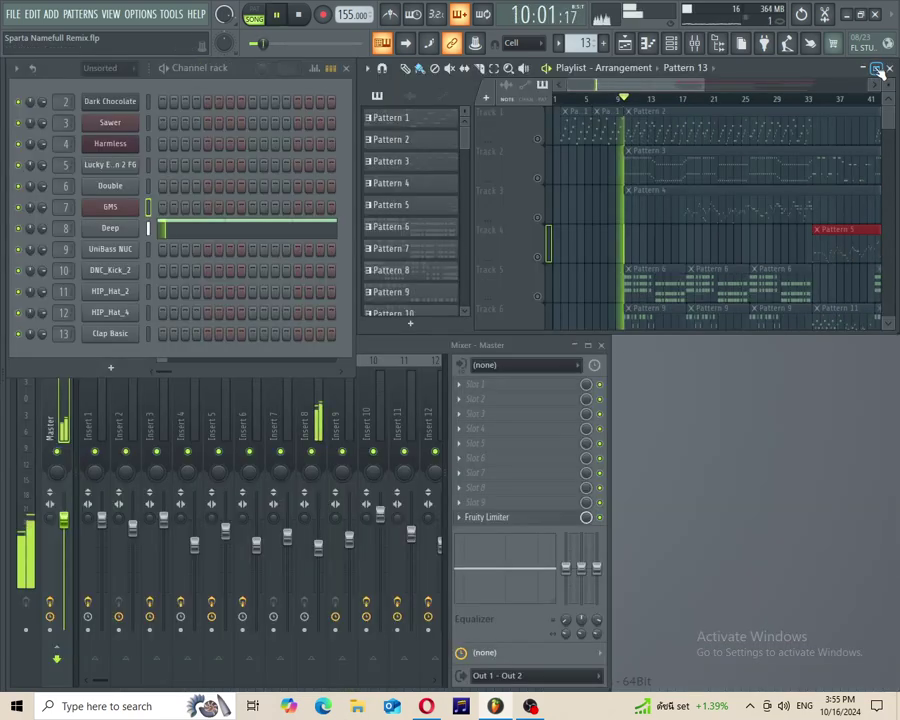
{"action": "left_click", "coordinate": [153, 236]}
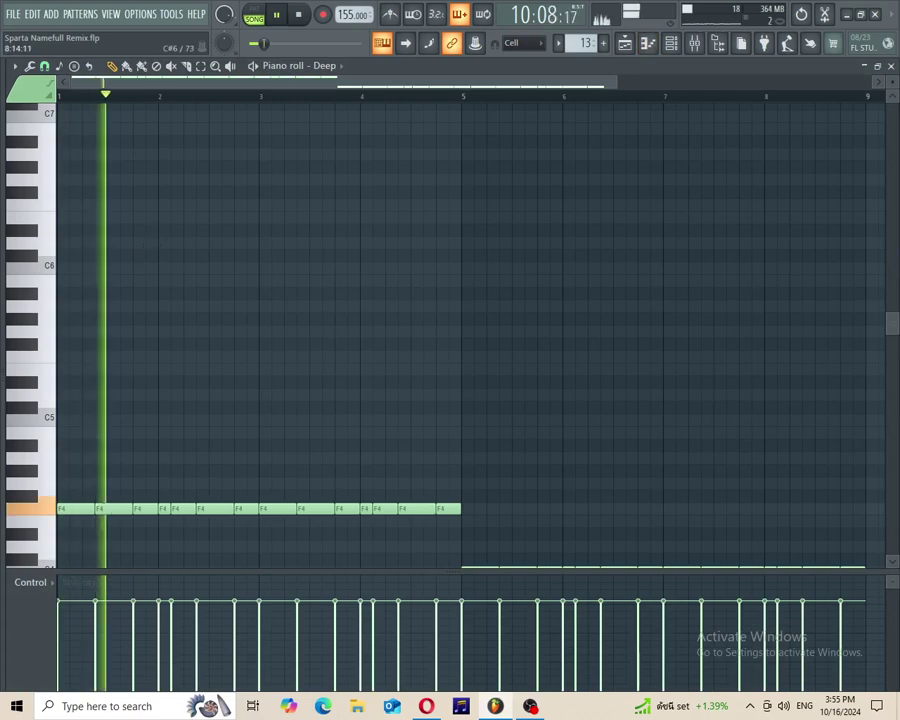
{"action": "scroll", "coordinate": [526, 252], "scroll_direction": "down", "scroll_amount": 3}
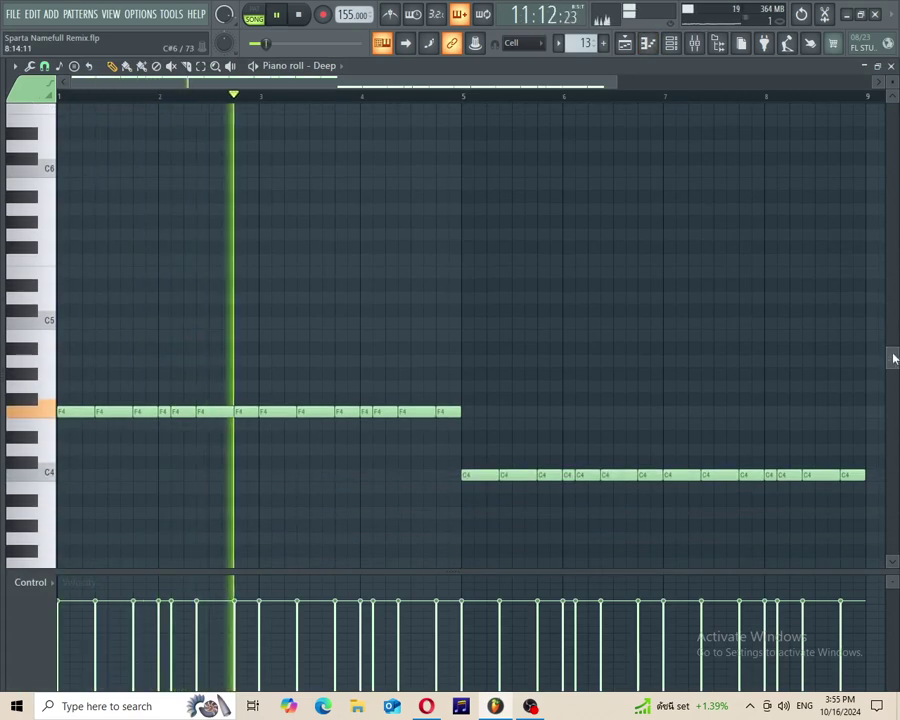
{"action": "key", "text": "space"}
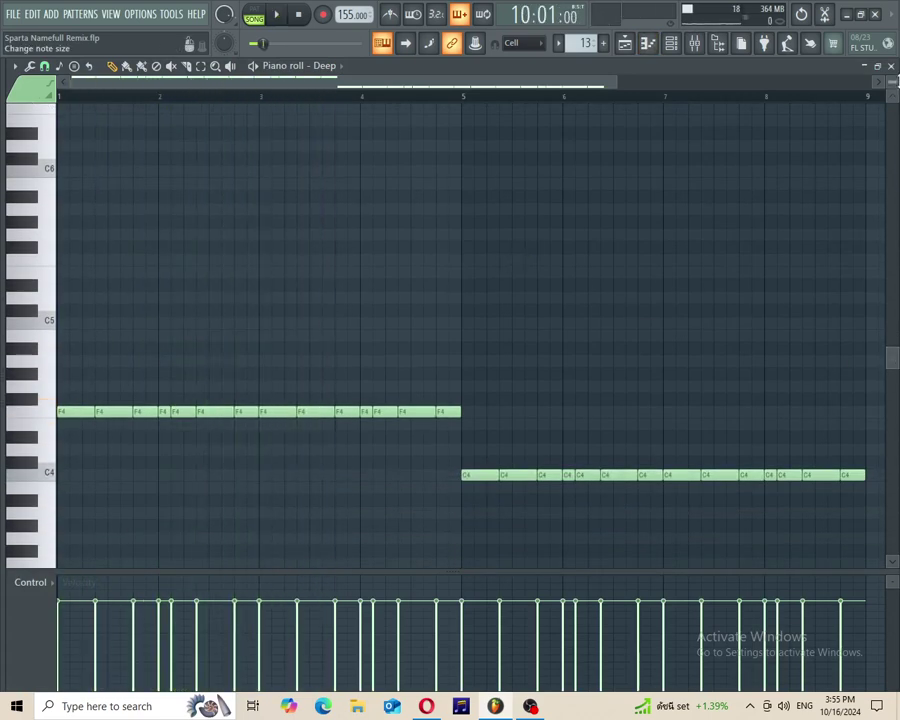
{"action": "left_click", "coordinate": [893, 69]}
{"action": "left_click", "coordinate": [877, 69]}
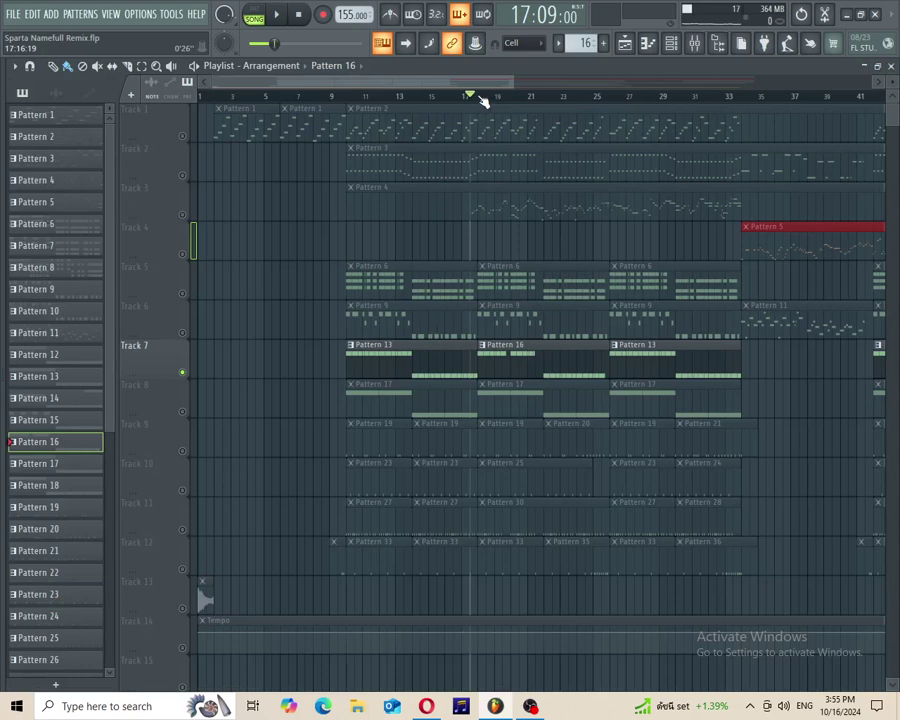
Step: Play Pattern 16's Deep notes from bar 18 in the piano roll, and close it
{"action": "key", "text": "F7"}
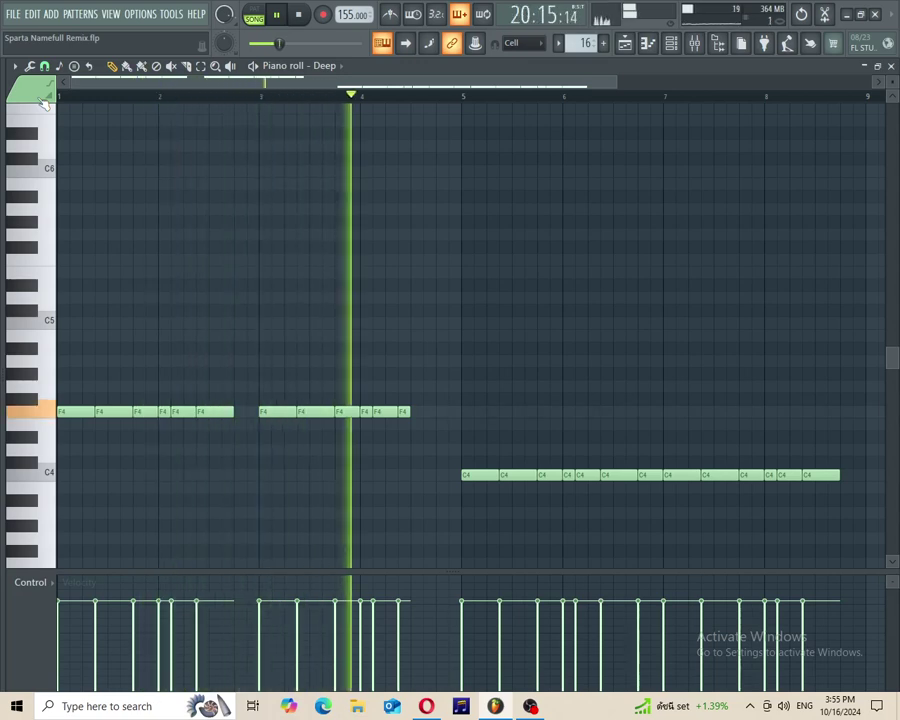
{"action": "key", "text": "space"}
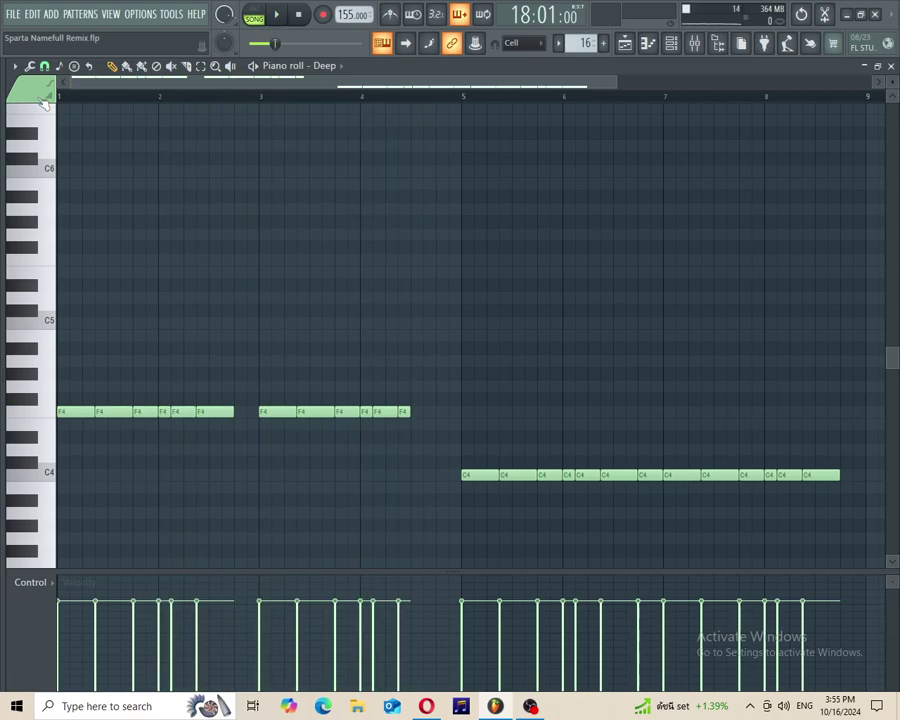
{"action": "left_click", "coordinate": [891, 66]}
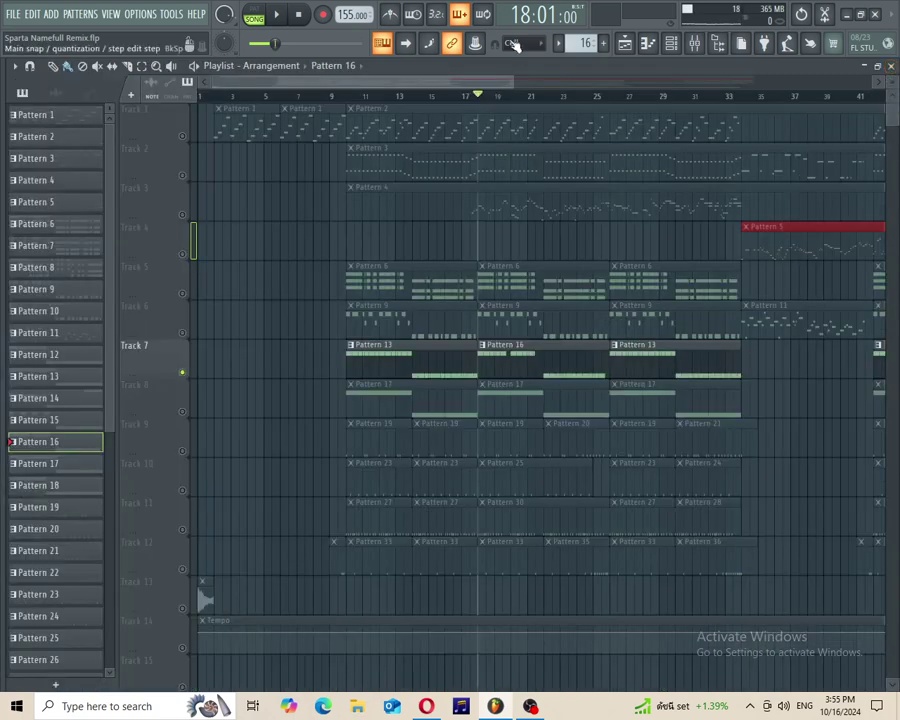
Step: Play Pattern 15's Deep notes from bar 50 in the piano roll, and close it
{"action": "left_click_drag", "start_coordinate": [462, 85], "coordinate": [676, 94]}
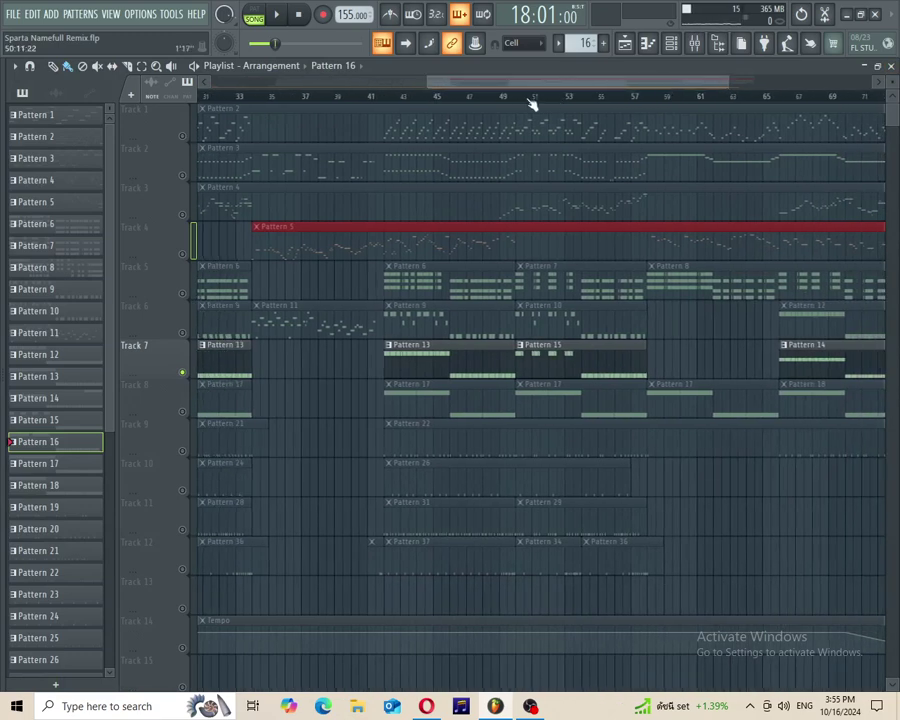
{"action": "double_click", "coordinate": [80, 425]}
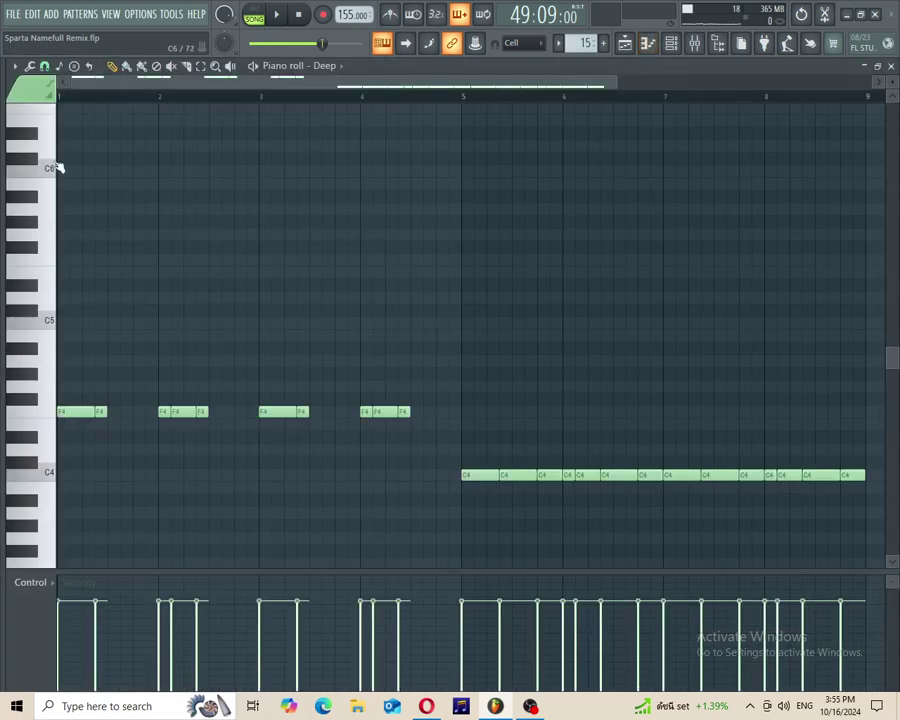
{"action": "key", "text": "space"}
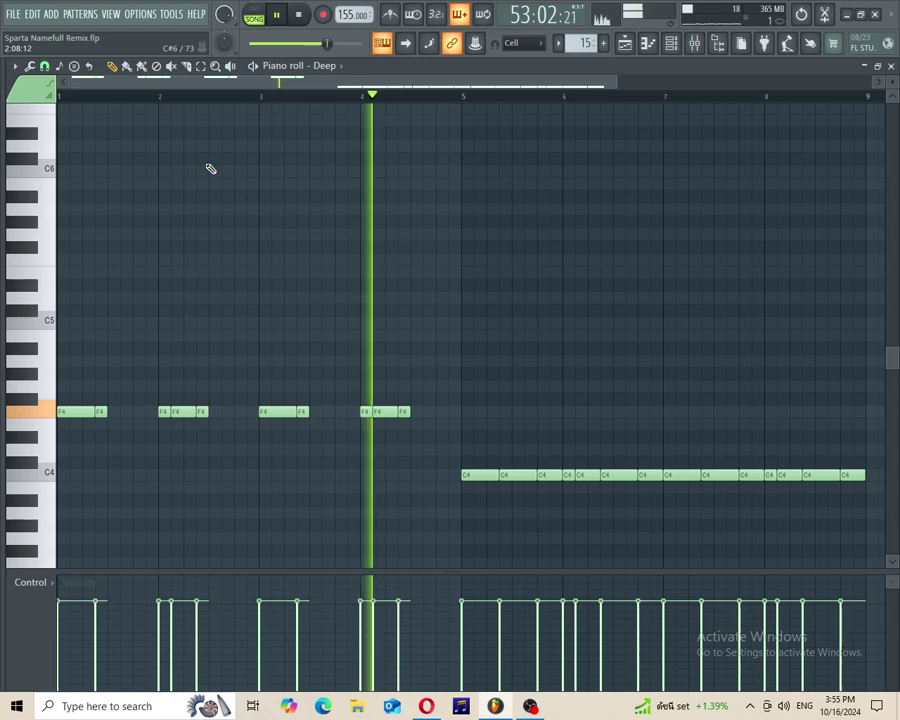
{"action": "key", "text": "space"}
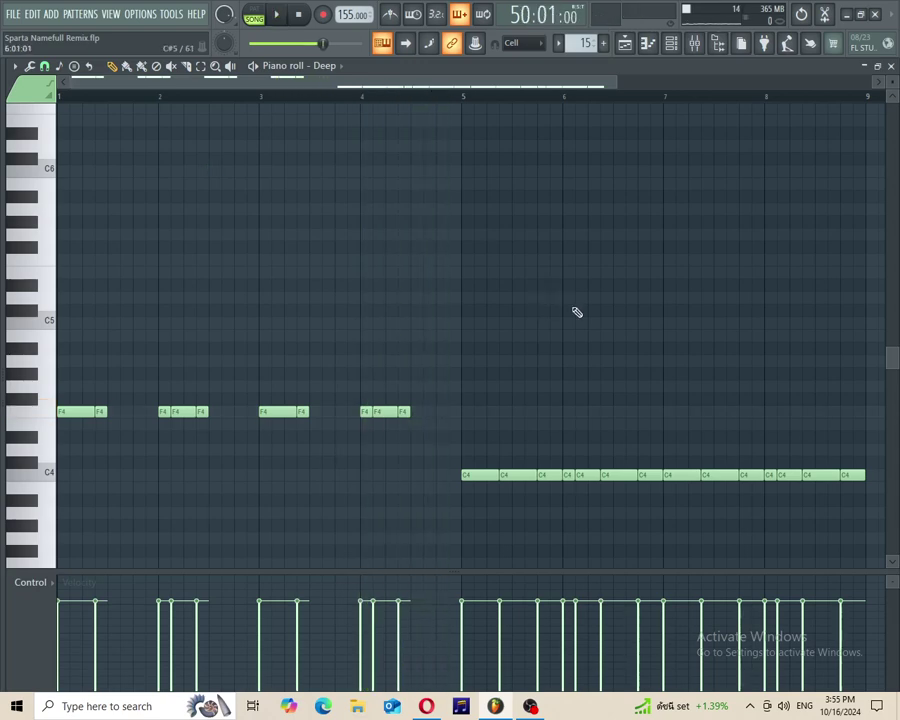
{"action": "left_click", "coordinate": [891, 66]}
Step: Play Pattern 14's Deep notes from bar 66, bringing the closing long notes into view, and close the piano roll
{"action": "left_click_drag", "start_coordinate": [619, 86], "coordinate": [722, 94]}
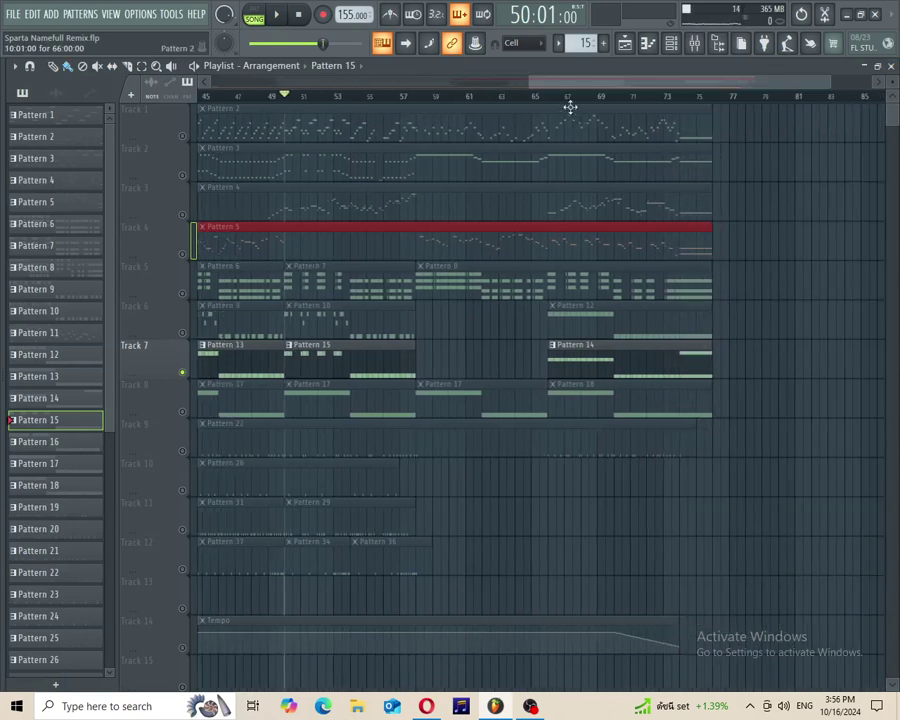
{"action": "double_click", "coordinate": [74, 405]}
{"action": "key", "text": "space"}
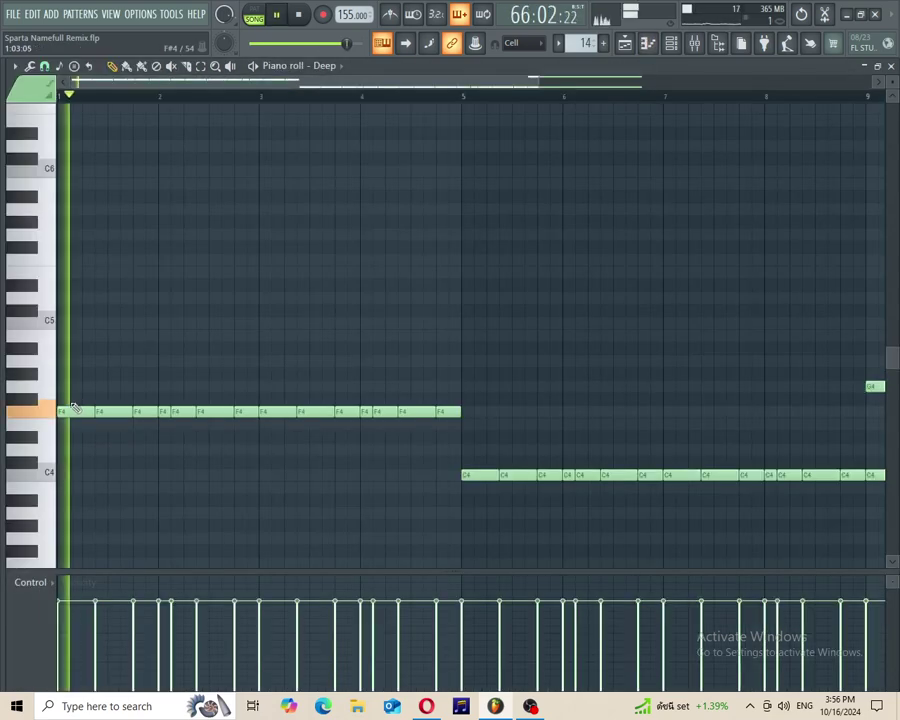
{"action": "key", "text": "space"}
{"action": "key", "text": "space"}
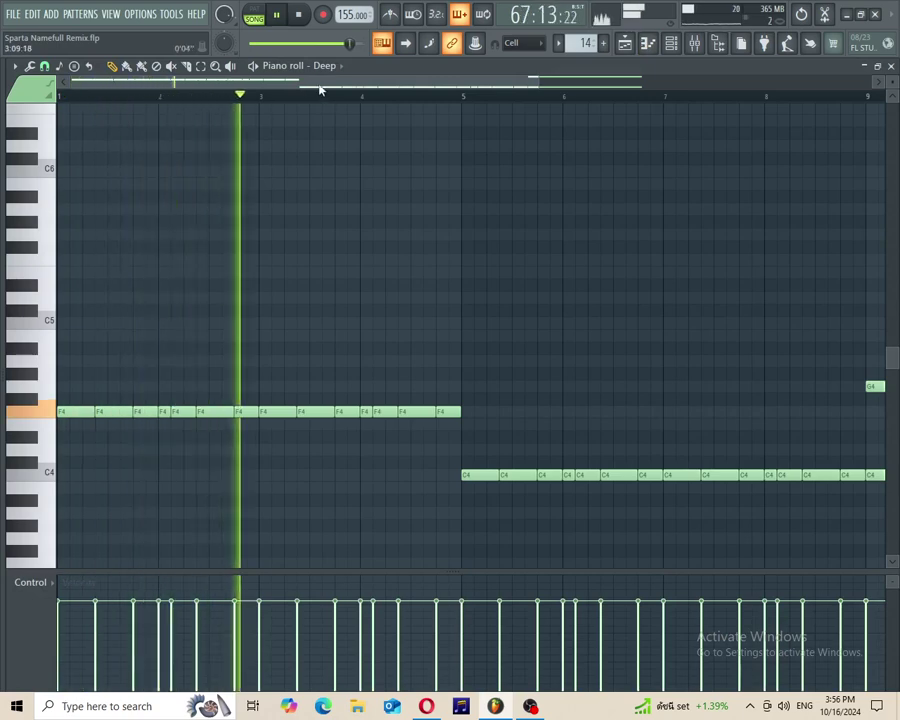
{"action": "left_click_drag", "start_coordinate": [320, 86], "coordinate": [426, 96]}
{"action": "key", "text": "space"}
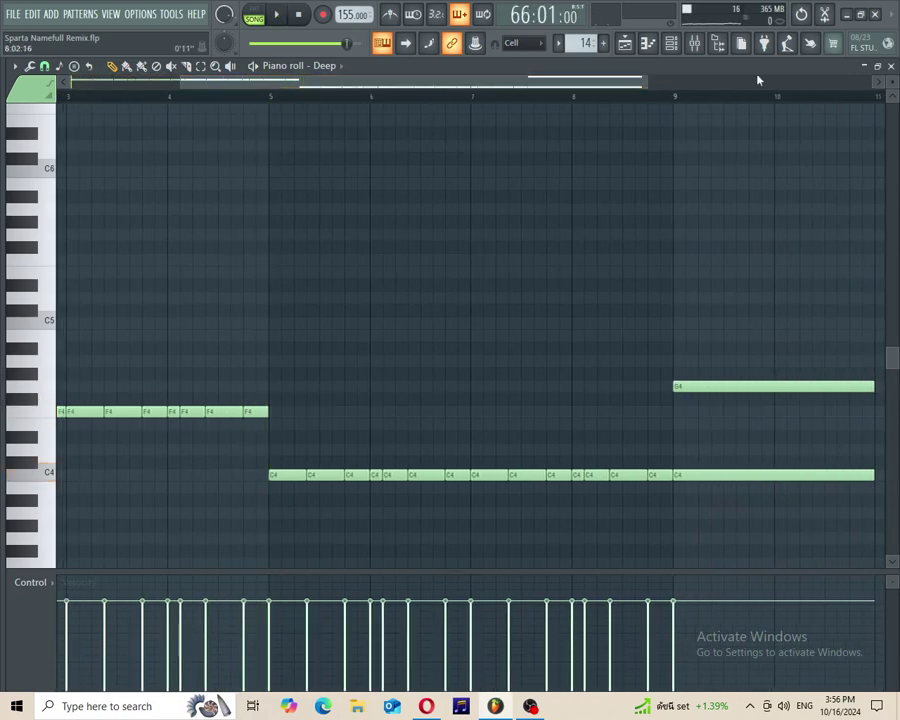
{"action": "left_click", "coordinate": [893, 66]}
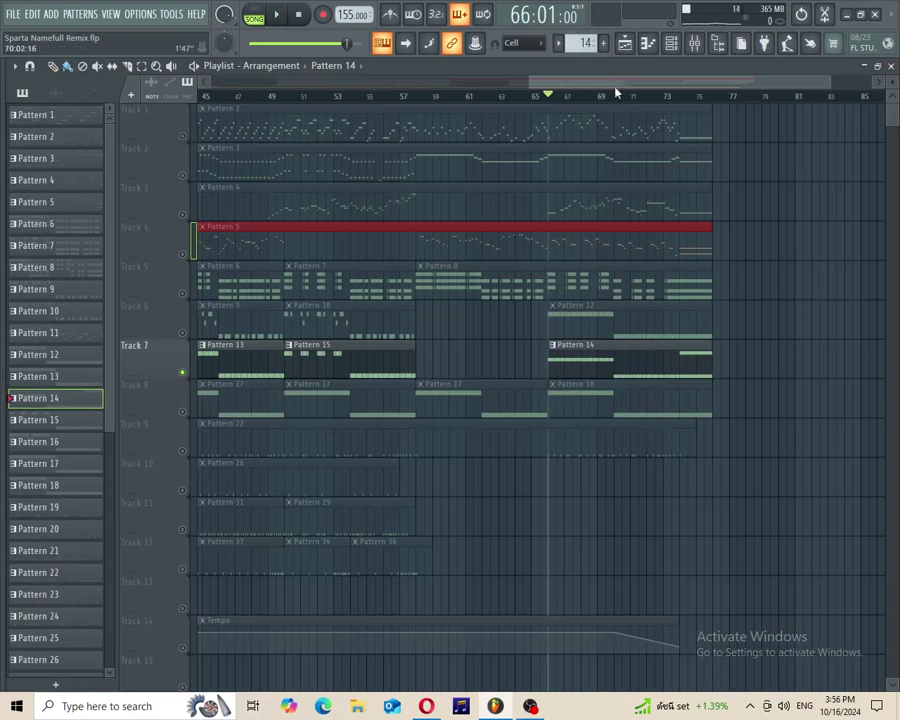
Step: Return to the start of the arrangement and solo Track 8 in place of Track 7
{"action": "left_click_drag", "start_coordinate": [617, 88], "coordinate": [291, 80]}
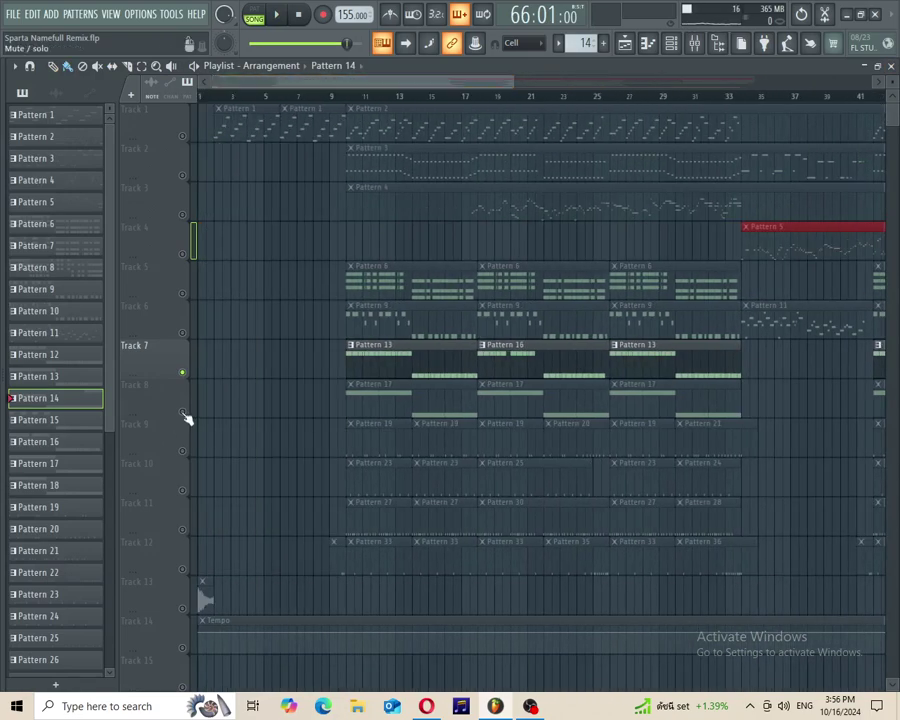
{"action": "left_click", "coordinate": [182, 412]}
{"action": "left_click", "coordinate": [182, 373]}
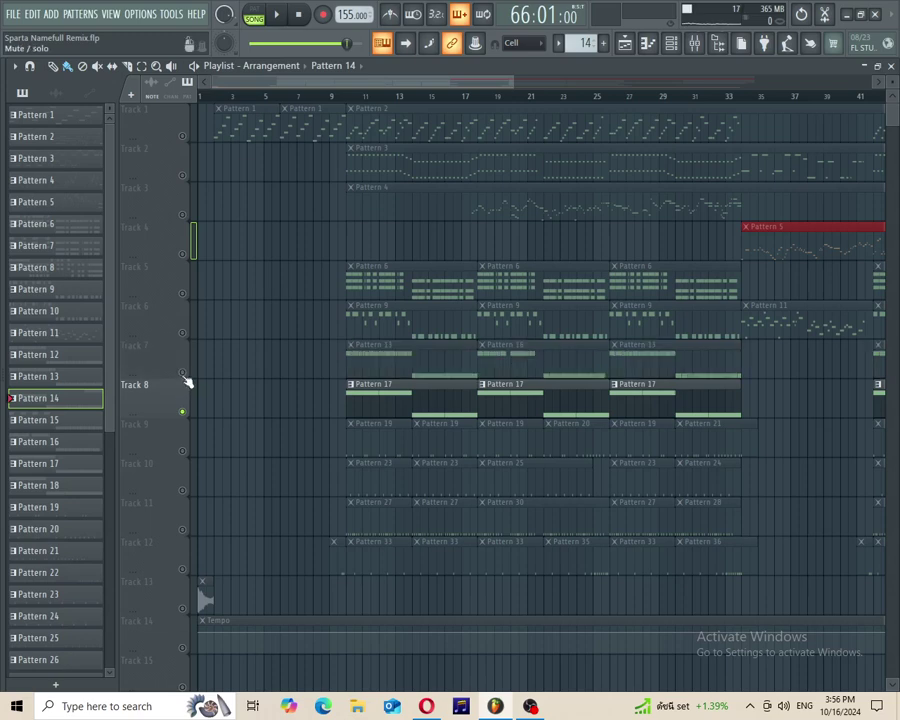
{"action": "left_click", "coordinate": [183, 374]}
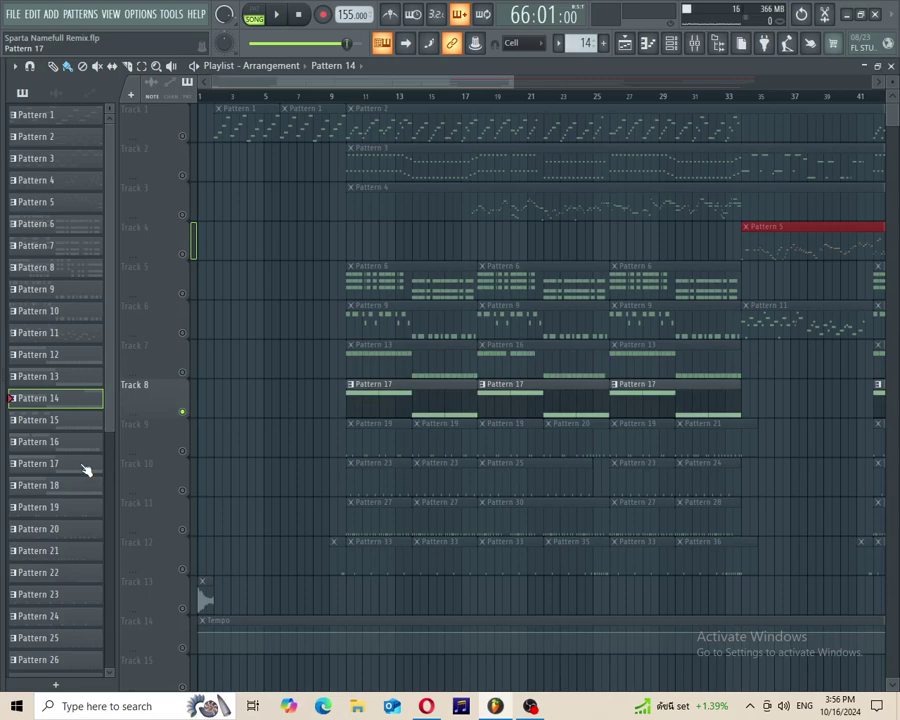
Step: Play Pattern 17's UniBass NUC notes from bar 58 in the piano roll, and return to the full-size playlist
{"action": "left_click", "coordinate": [876, 72]}
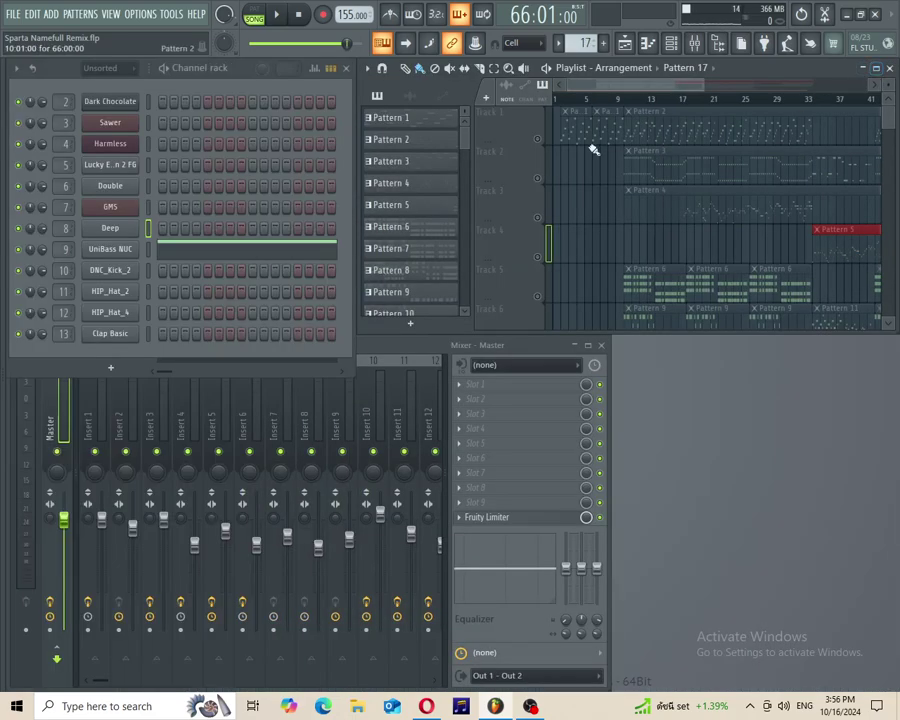
{"action": "left_click", "coordinate": [150, 257]}
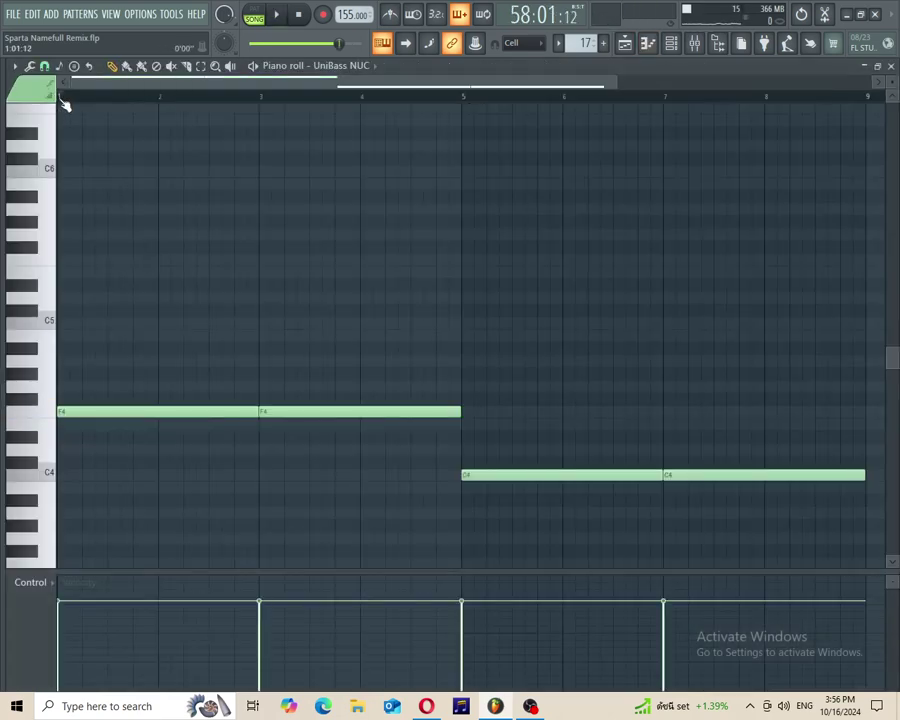
{"action": "key", "text": "space"}
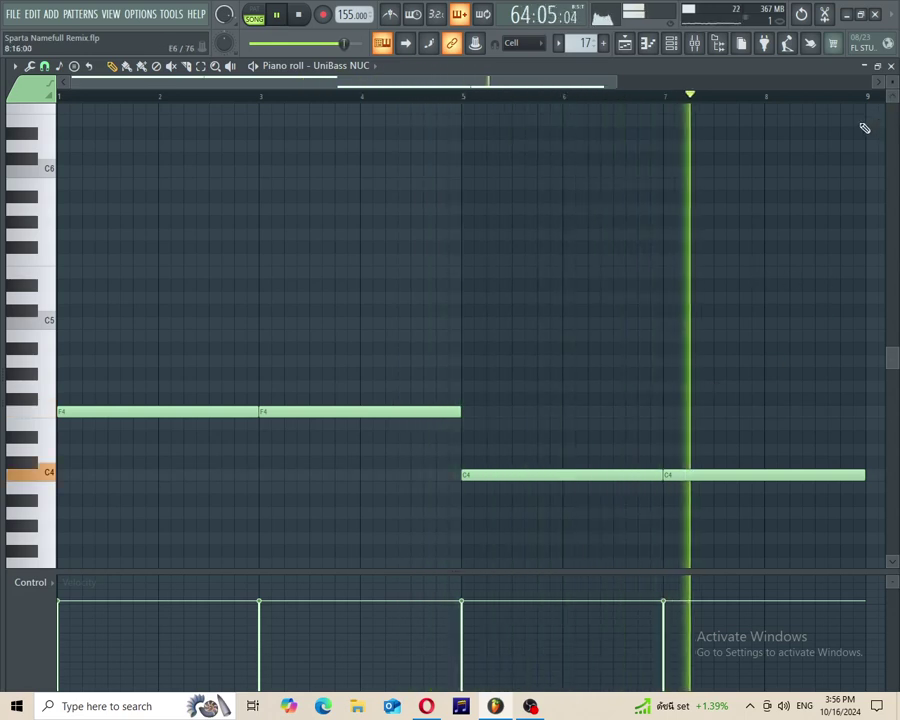
{"action": "key", "text": "space"}
{"action": "left_click", "coordinate": [891, 67]}
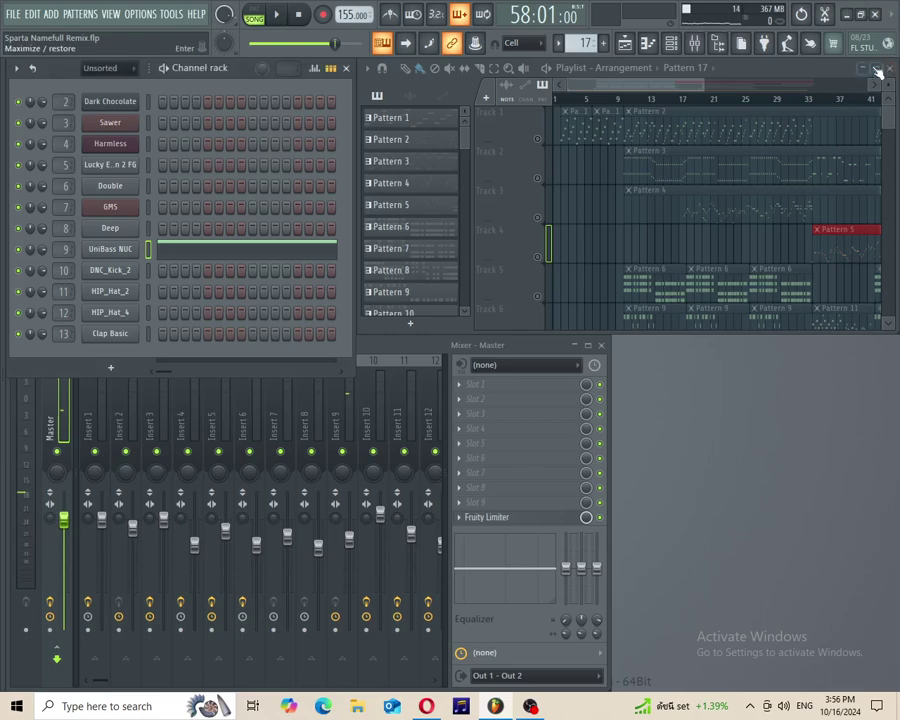
{"action": "left_click", "coordinate": [876, 69]}
Step: Play Pattern 18's UniBass NUC notes from bar 66 with all of them in view, and close the piano roll
{"action": "left_click_drag", "start_coordinate": [384, 85], "coordinate": [757, 115]}
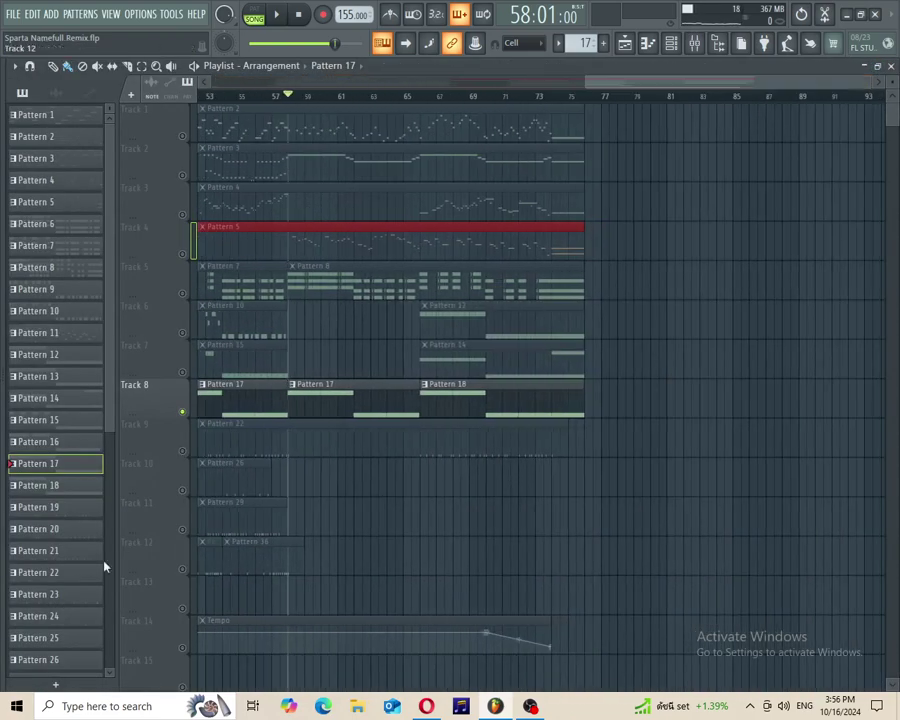
{"action": "double_click", "coordinate": [88, 487]}
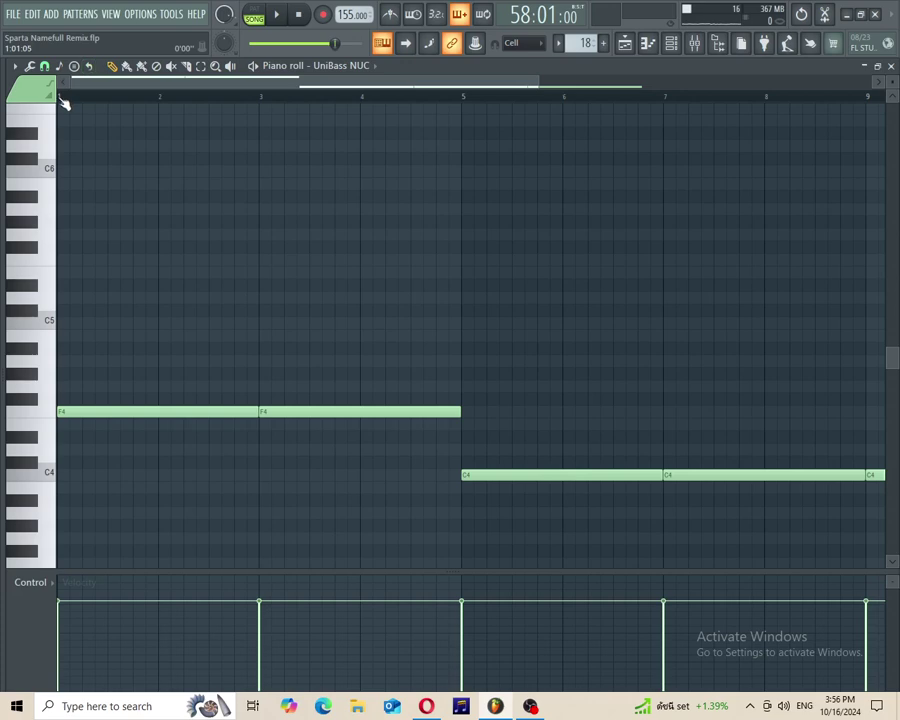
{"action": "key", "text": "space"}
{"action": "left_click_drag", "start_coordinate": [428, 84], "coordinate": [586, 90]}
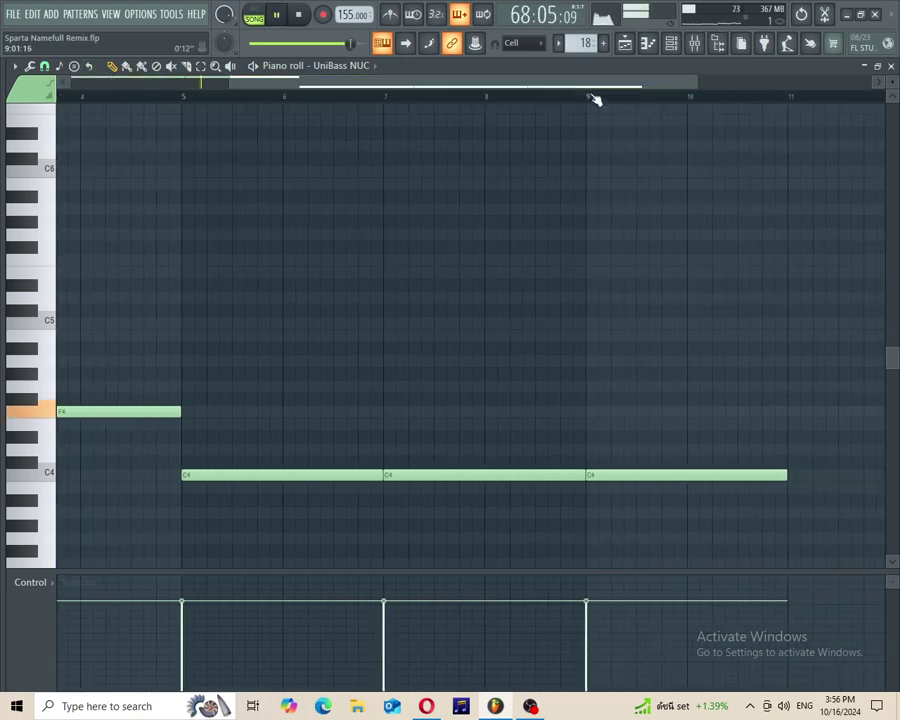
{"action": "scroll", "coordinate": [408, 213], "scroll_direction": "down", "scroll_amount": 3}
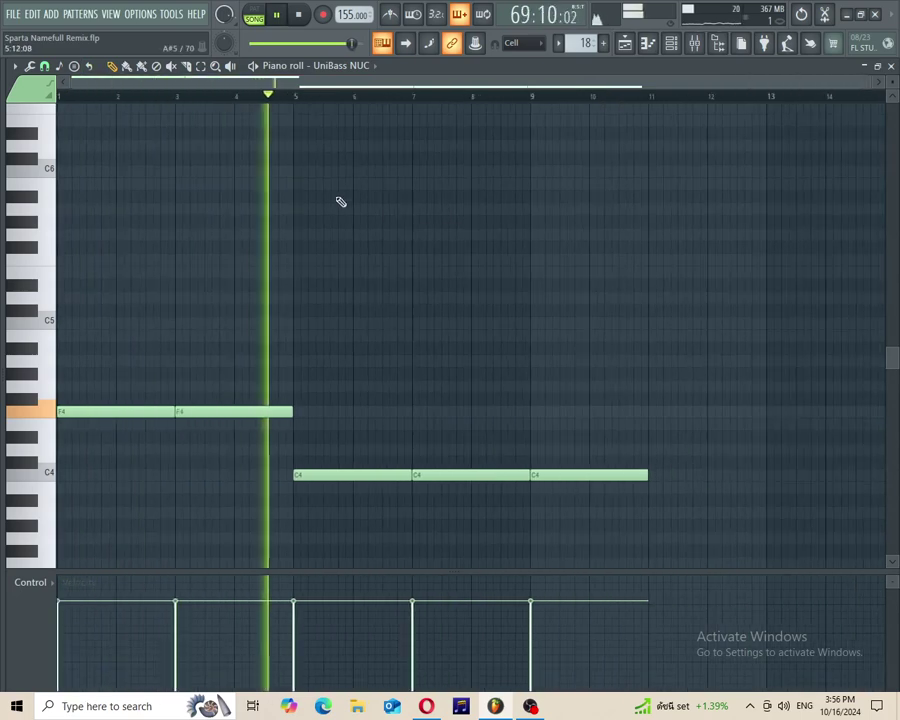
{"action": "key", "text": "space"}
{"action": "key", "text": "F5"}
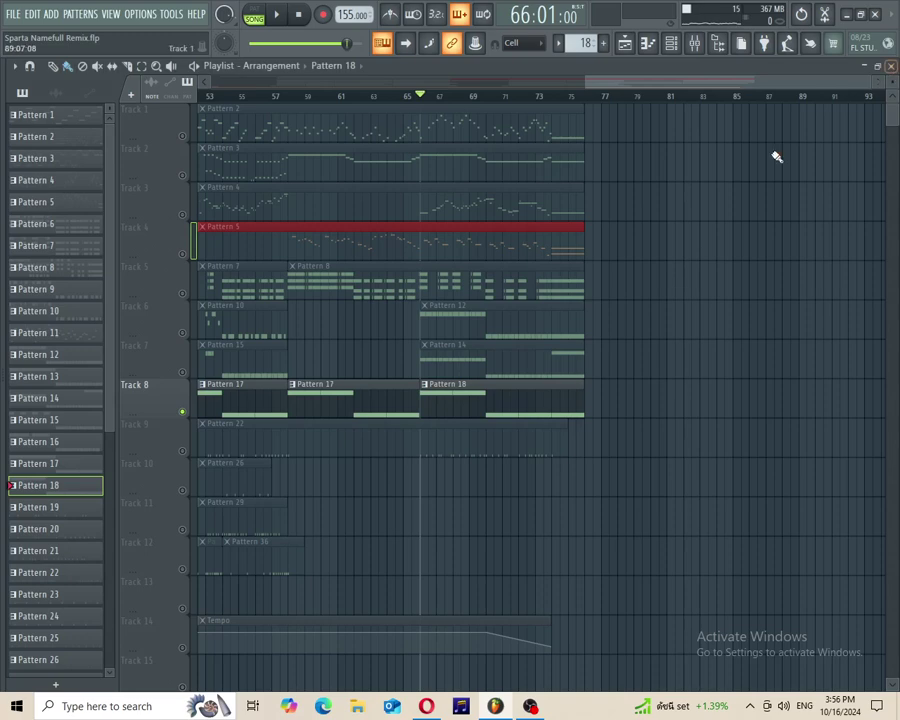
Step: Return to the start of the arrangement, solo Track 9 in place of Track 8, and briefly play Pattern 19 from bar 10
{"action": "left_click_drag", "start_coordinate": [757, 90], "coordinate": [312, 124]}
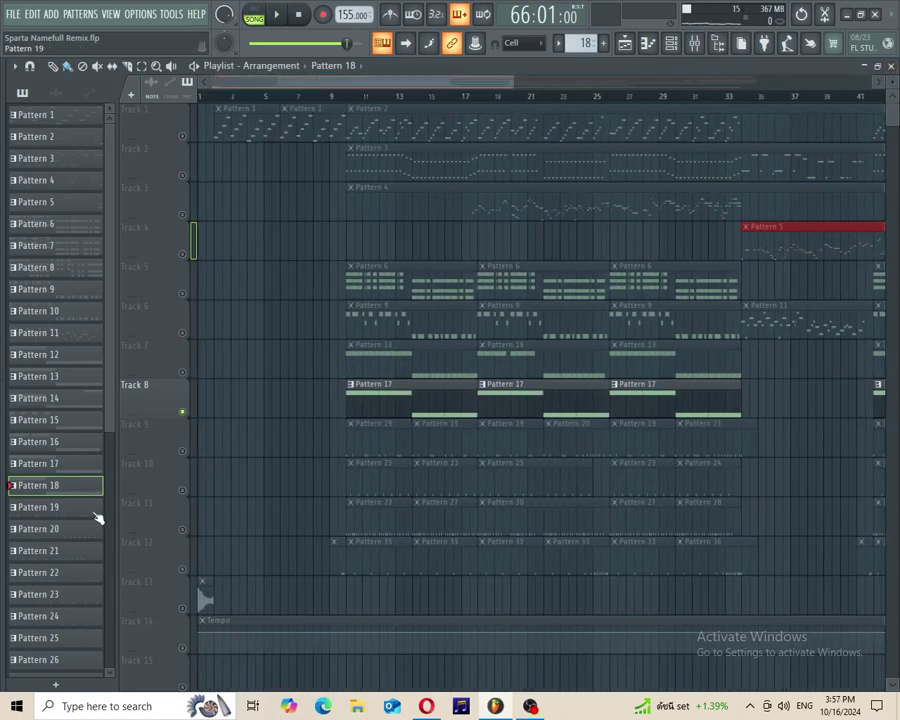
{"action": "right_click", "coordinate": [183, 451]}
{"action": "key", "text": "space"}
{"action": "key", "text": "space"}
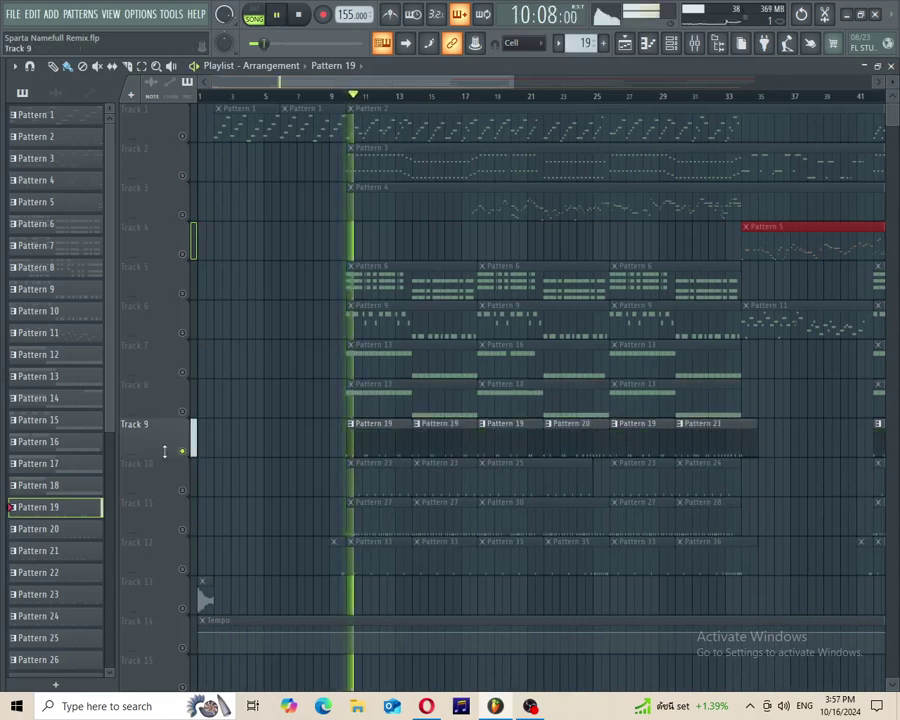
{"action": "key", "text": "space"}
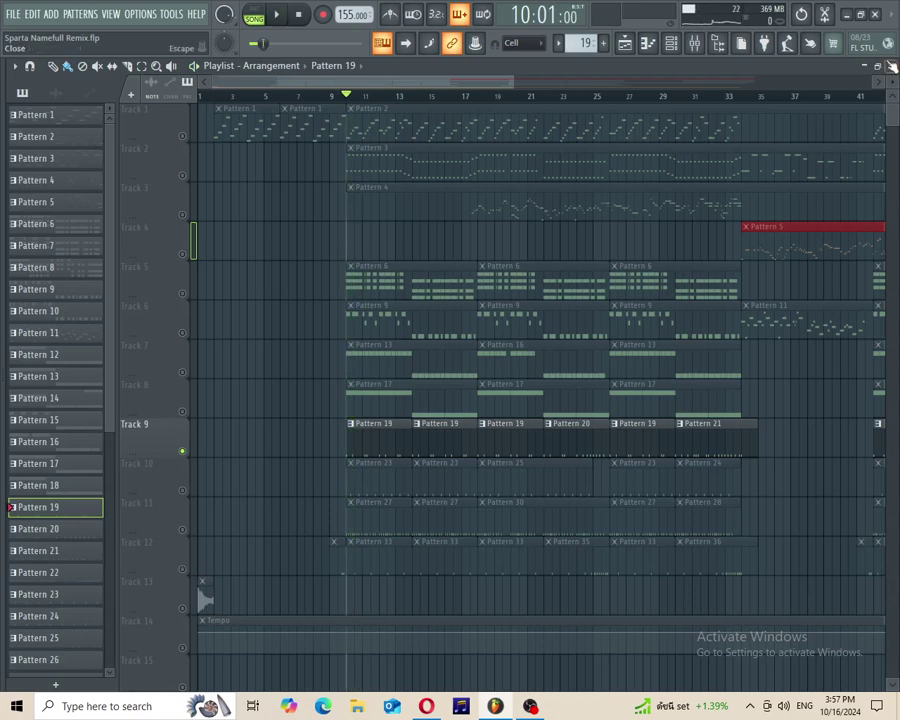
Step: Play Pattern 19's DNC_Kick_2 notes from bar 10 in the piano roll, and return to the full-size playlist
{"action": "left_click", "coordinate": [880, 66]}
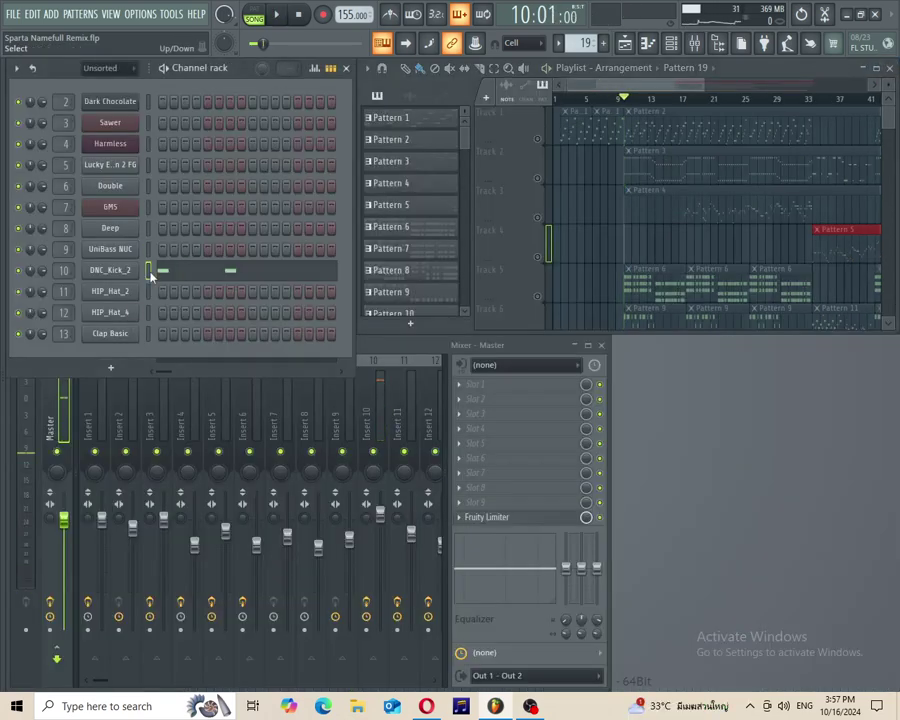
{"action": "left_click", "coordinate": [150, 274]}
{"action": "key", "text": "space"}
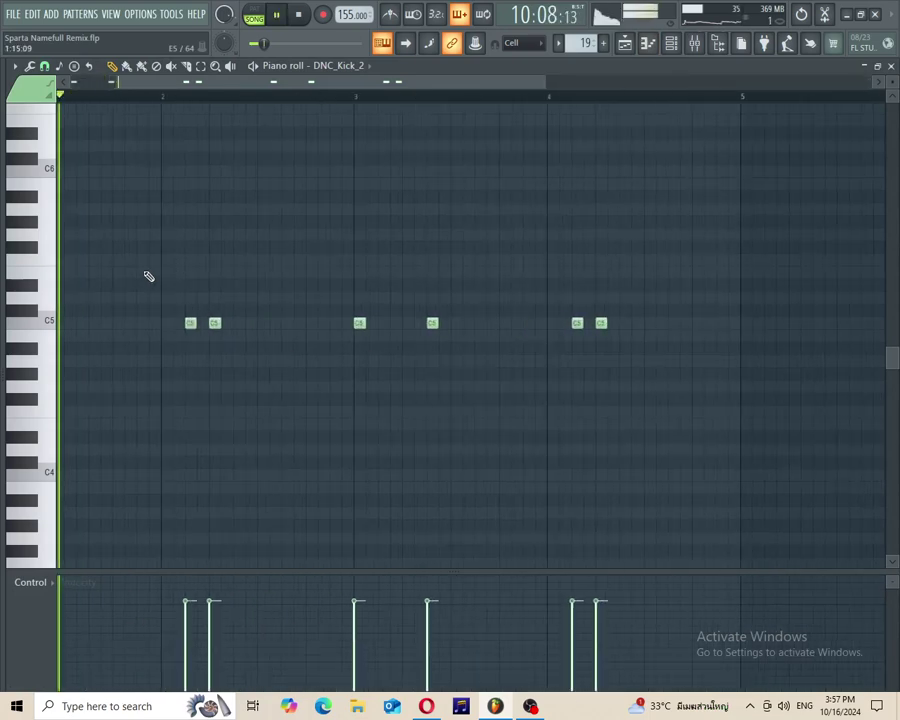
{"action": "left_click_drag", "start_coordinate": [258, 85], "coordinate": [100, 102]}
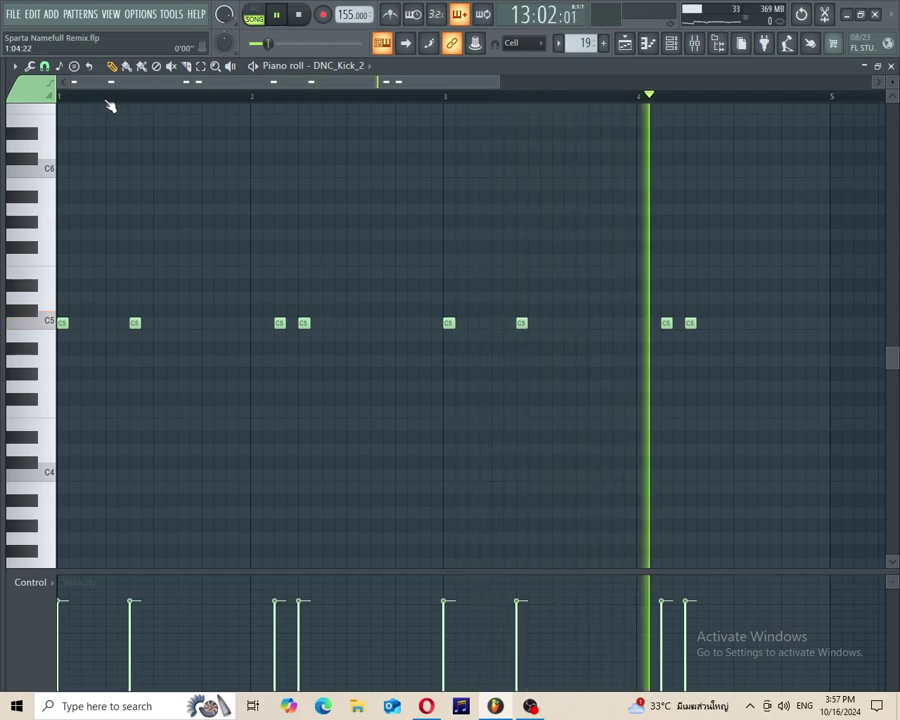
{"action": "key", "text": "space"}
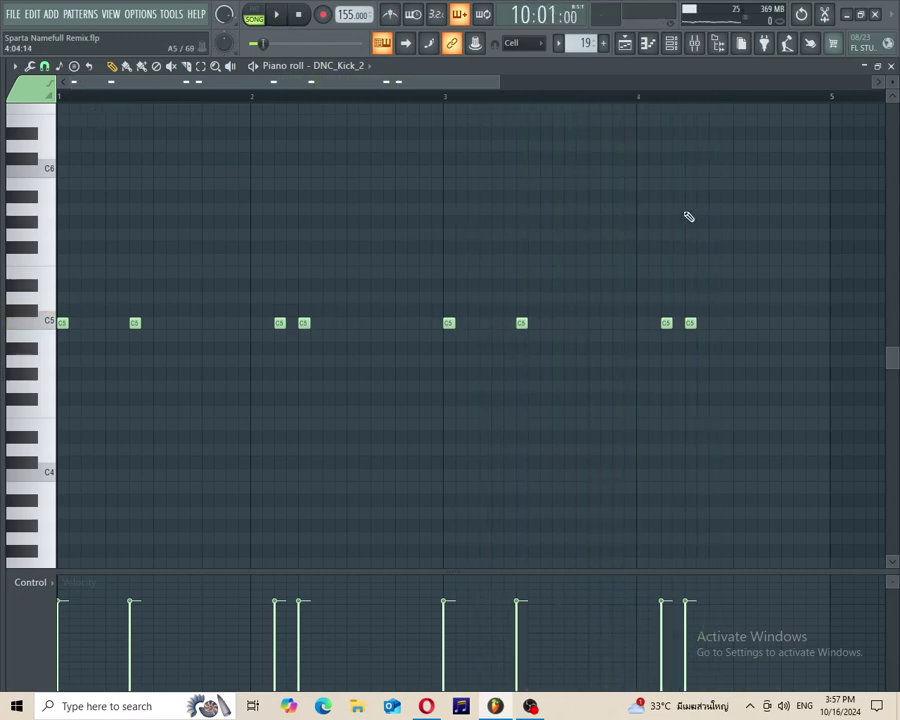
{"action": "left_click", "coordinate": [891, 67]}
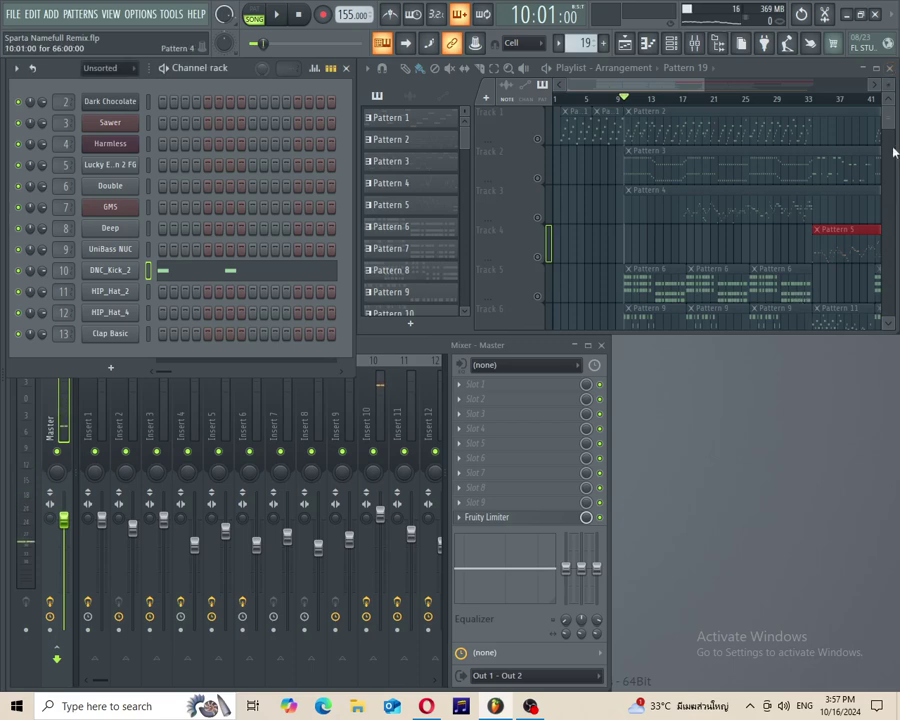
{"action": "left_click", "coordinate": [876, 68]}
Step: Play Pattern 20's DNC_Kick_2 notes from bar 22 in the piano roll, and close it
{"action": "scroll", "coordinate": [583, 537], "scroll_direction": "up", "scroll_amount": 4}
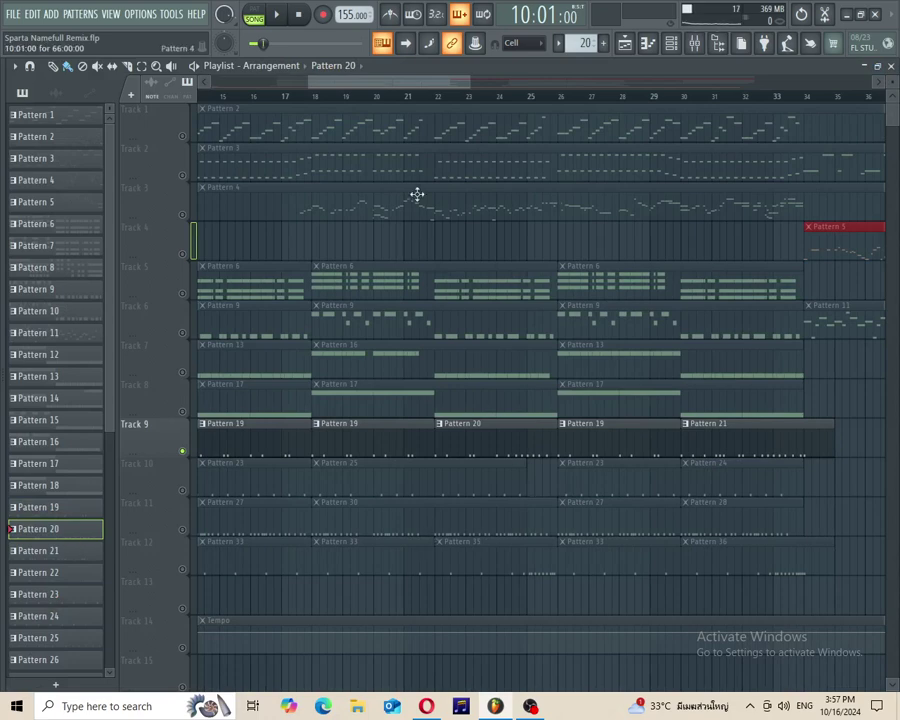
{"action": "key", "text": "F7"}
{"action": "key", "text": "space"}
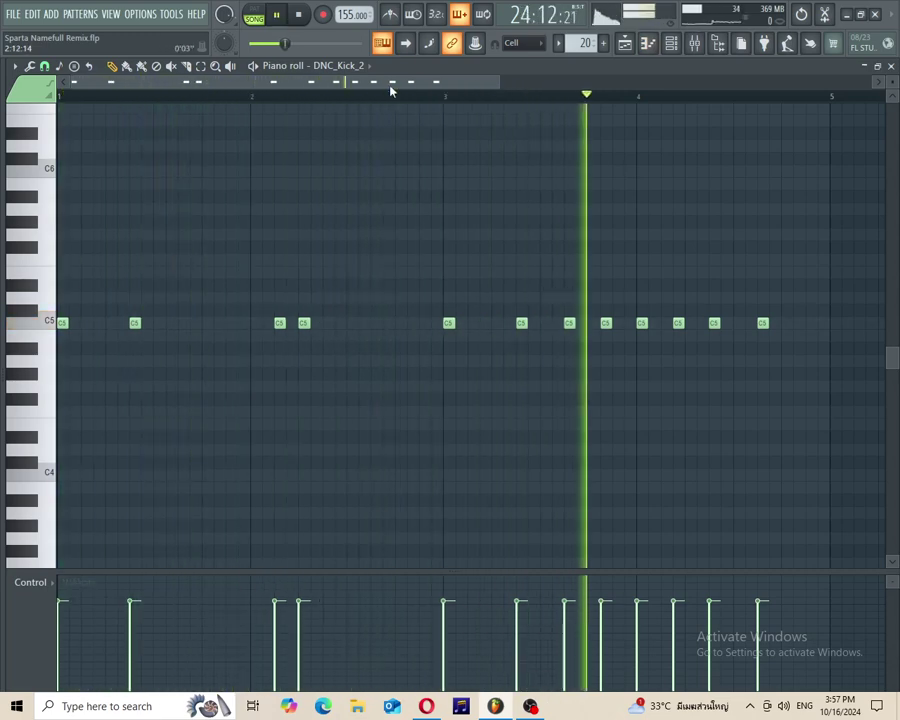
{"action": "key", "text": "space"}
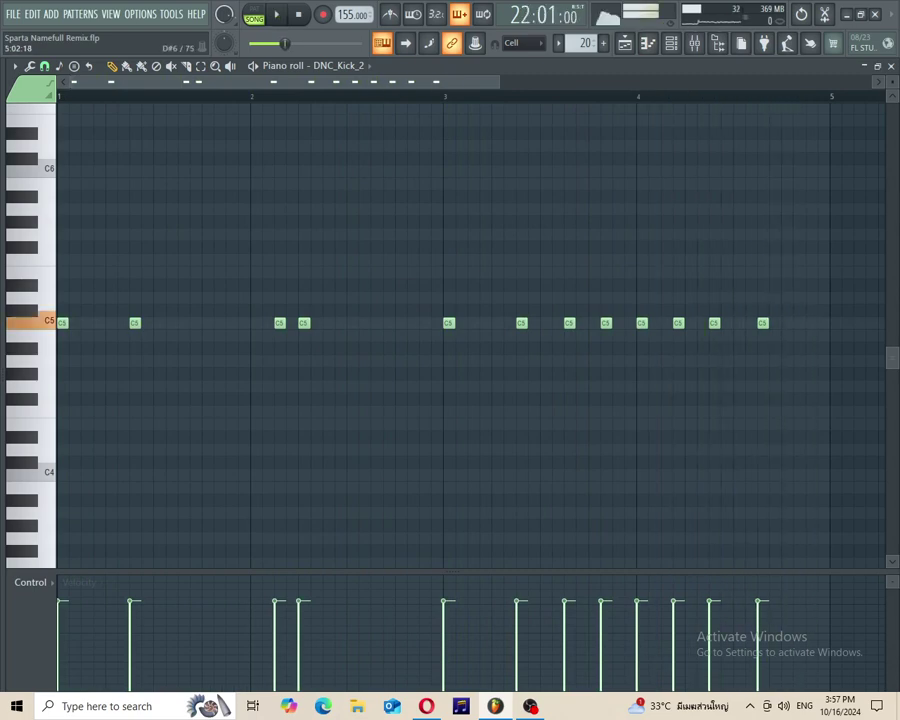
{"action": "left_click", "coordinate": [891, 66]}
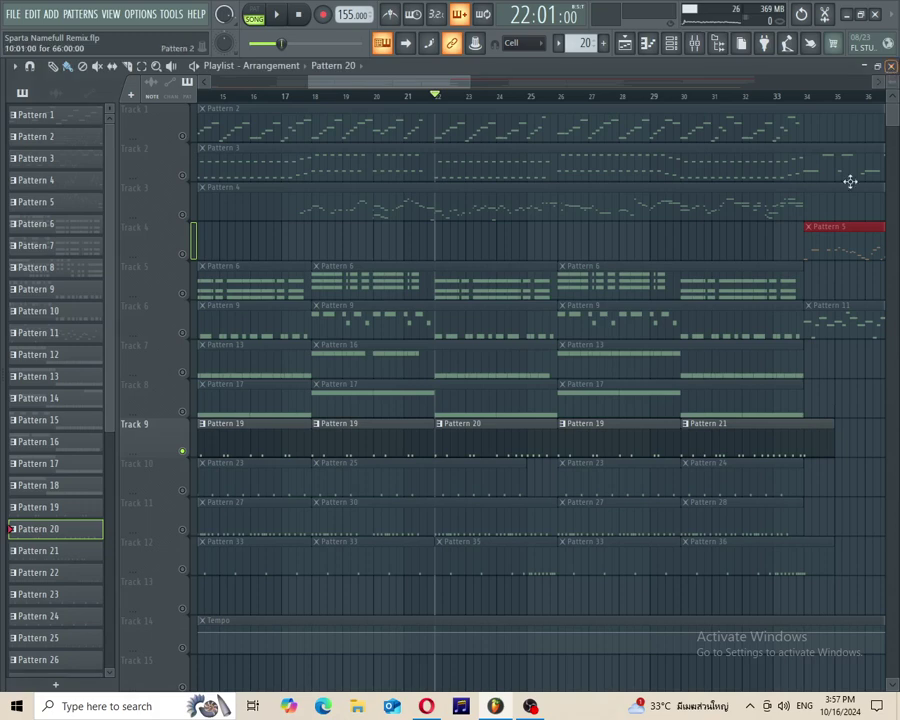
Step: Play Pattern 21's DNC_Kick_2 notes from bar 30 in the piano roll, and close it
{"action": "left_click", "coordinate": [683, 98]}
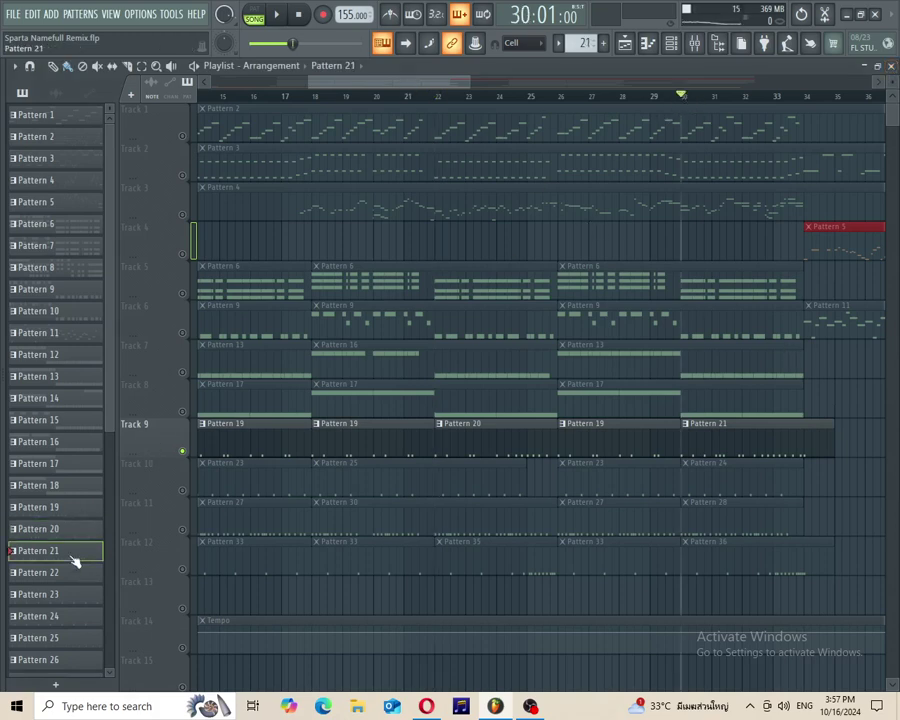
{"action": "key", "text": "F7"}
{"action": "key", "text": "space"}
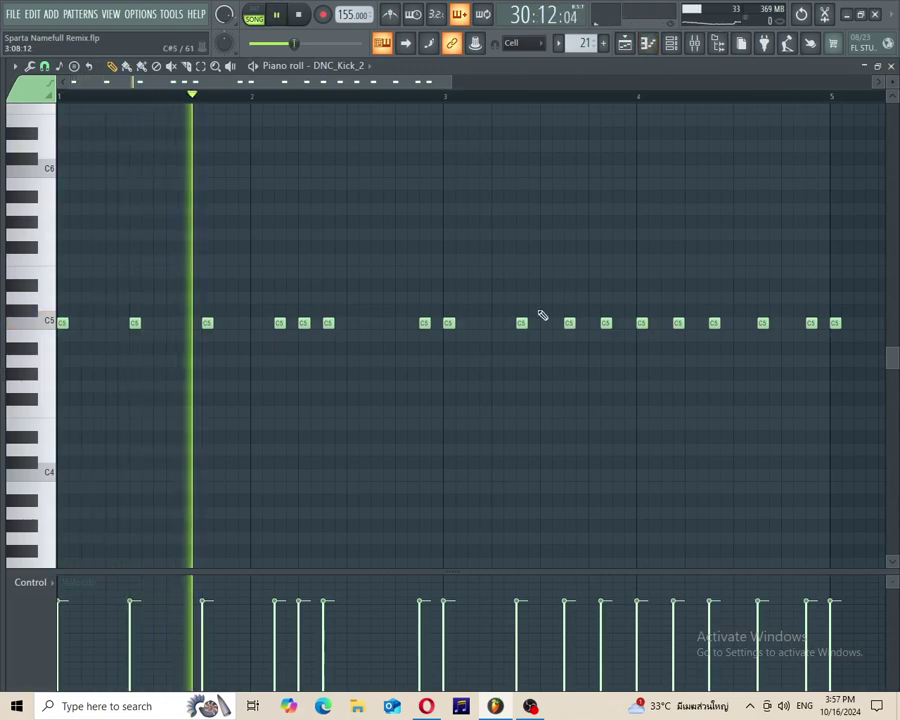
{"action": "left_click_drag", "start_coordinate": [451, 82], "coordinate": [495, 82]}
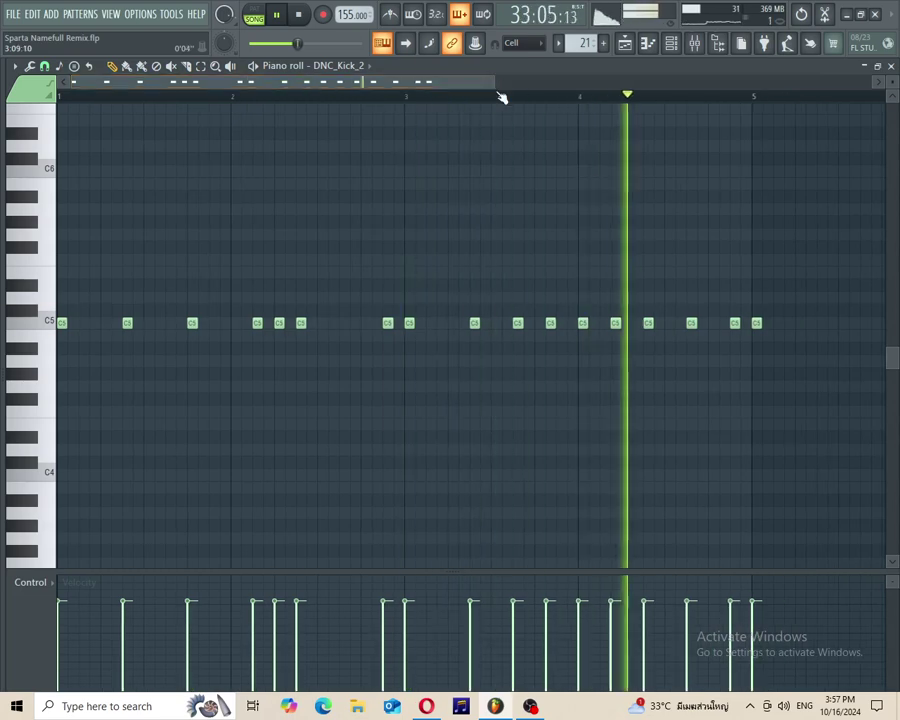
{"action": "key", "text": "space"}
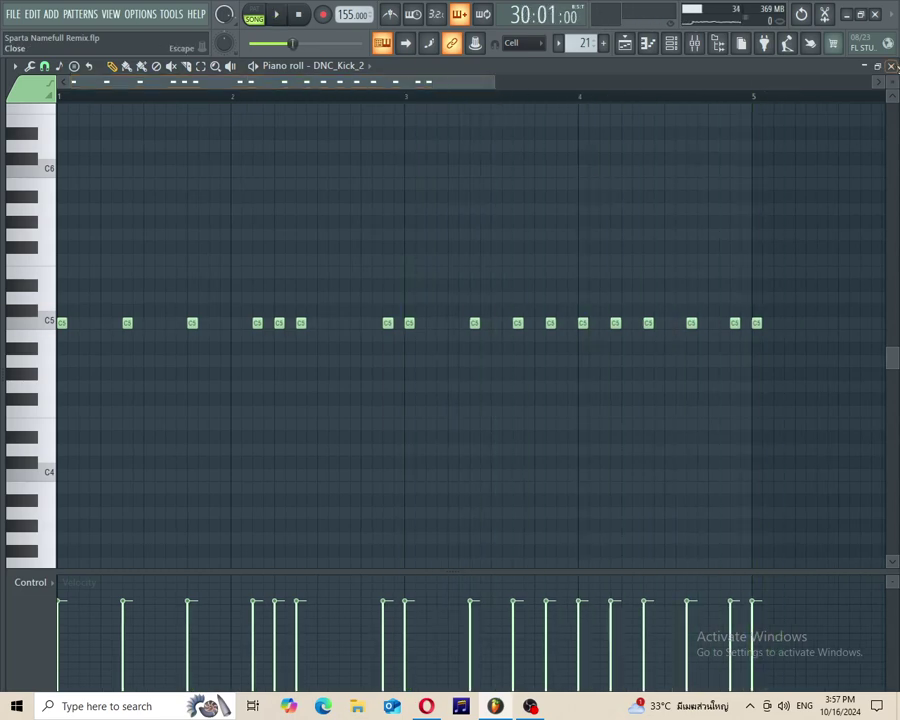
{"action": "left_click", "coordinate": [892, 66]}
Step: Play Pattern 22's DNC_Kick_2 notes from bar 42, viewing the pattern through to its last notes, and close the piano roll
{"action": "left_click_drag", "start_coordinate": [377, 90], "coordinate": [560, 92]}
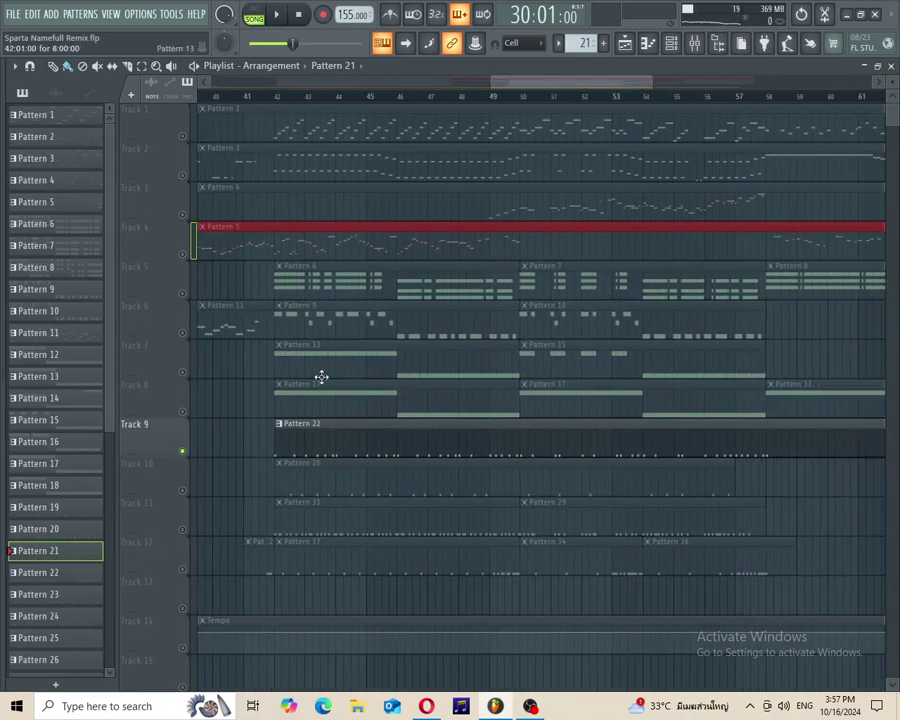
{"action": "double_click", "coordinate": [74, 578]}
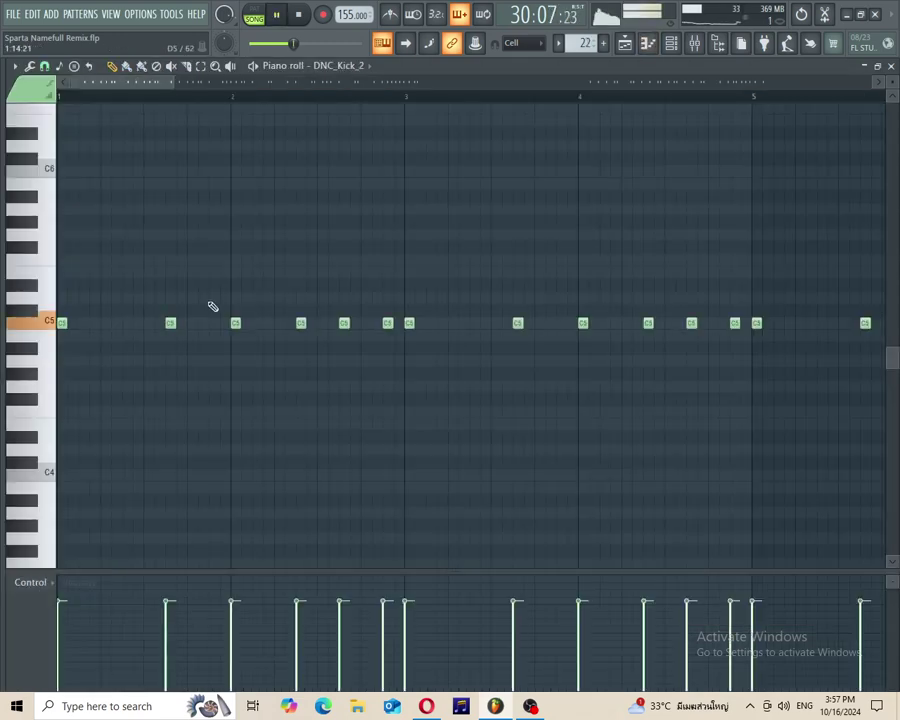
{"action": "key", "text": "space"}
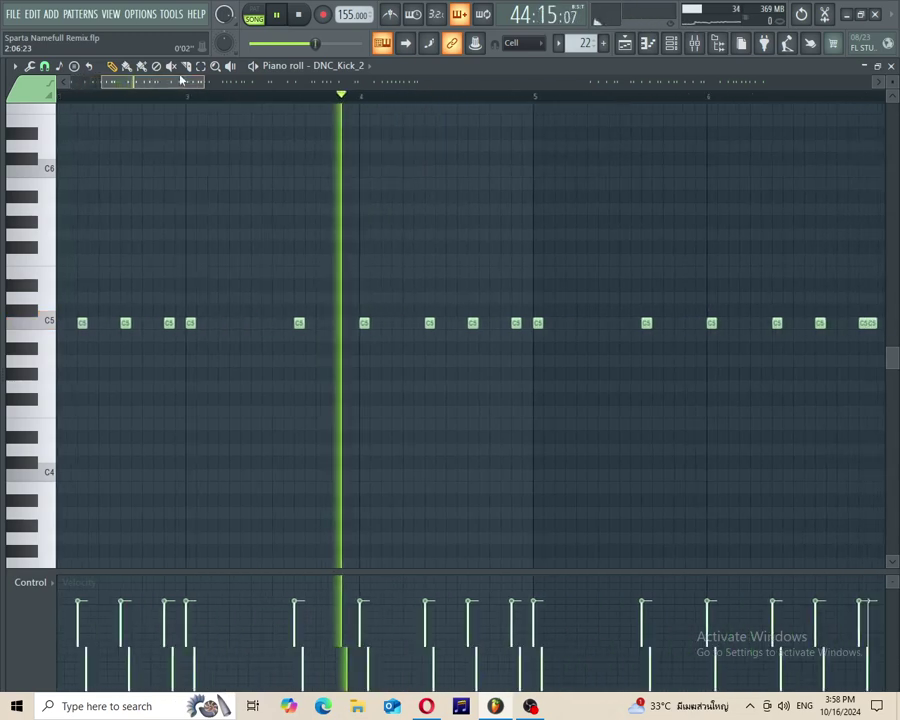
{"action": "left_click_drag", "start_coordinate": [219, 82], "coordinate": [619, 87]}
{"action": "scroll", "coordinate": [762, 187], "scroll_direction": "up", "scroll_amount": 2}
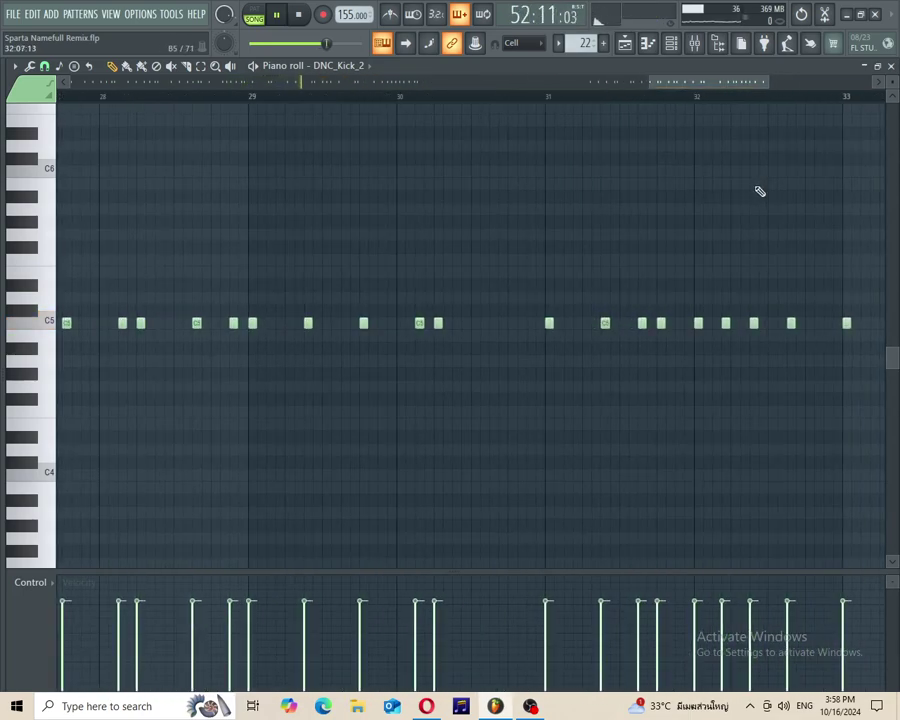
{"action": "key", "text": "space"}
{"action": "left_click", "coordinate": [892, 66]}
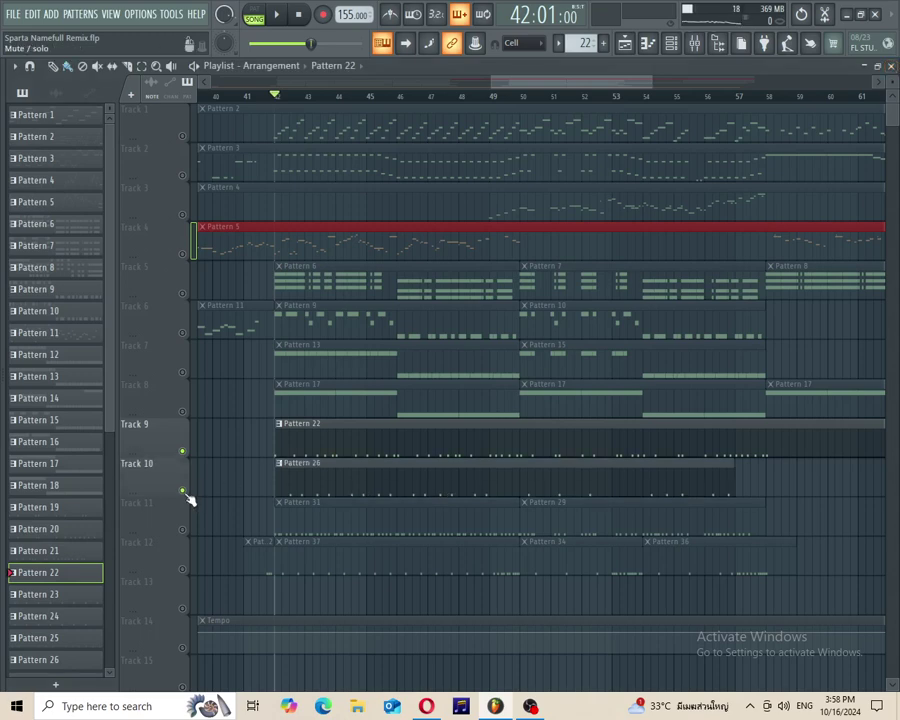
Step: Solo Track 10 in place of Track 9, select the HIP_Hat_2 channel, and return to the full-size playlist
{"action": "key", "text": "space"}
{"action": "key", "text": "space"}
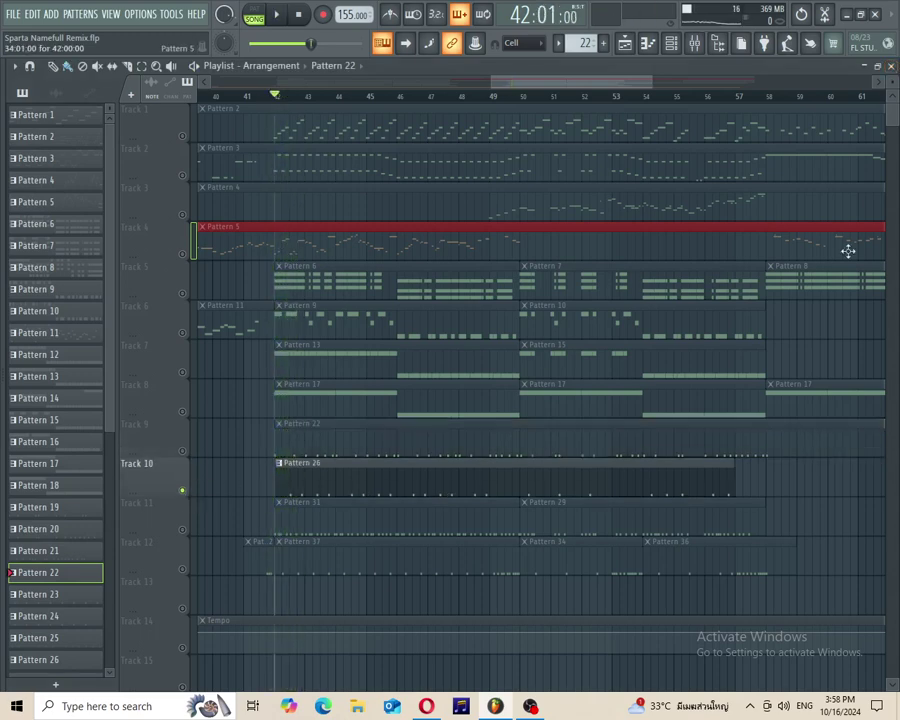
{"action": "left_click", "coordinate": [879, 70]}
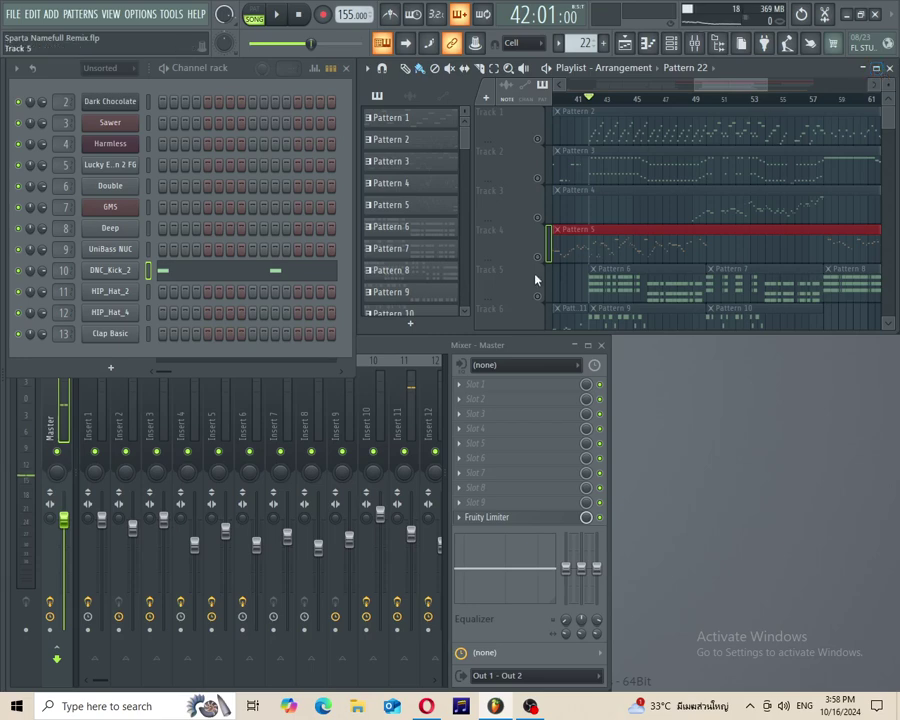
{"action": "left_click", "coordinate": [147, 294]}
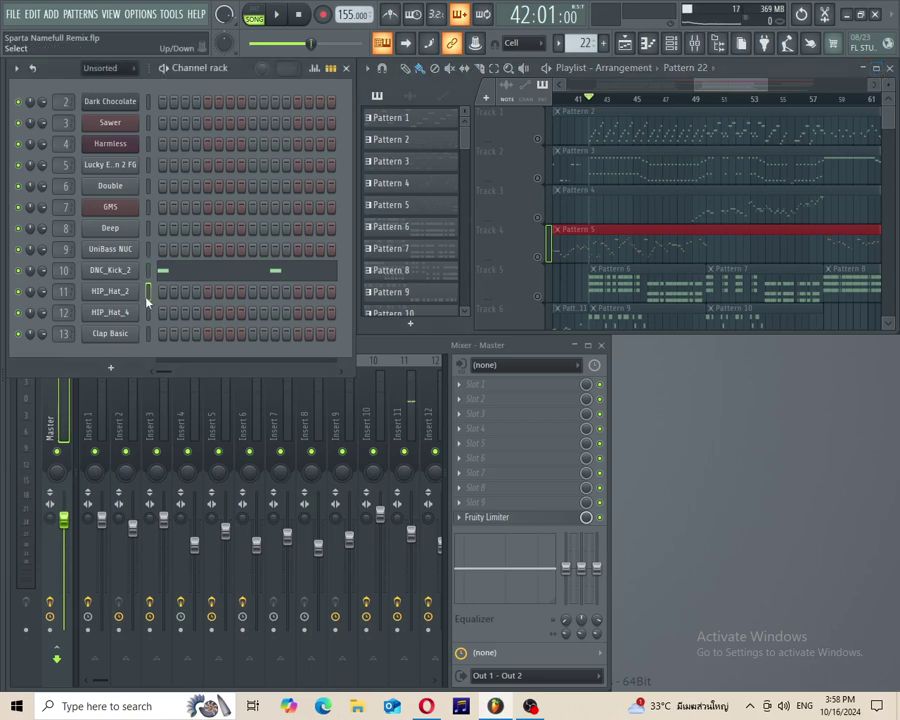
{"action": "left_click", "coordinate": [878, 70]}
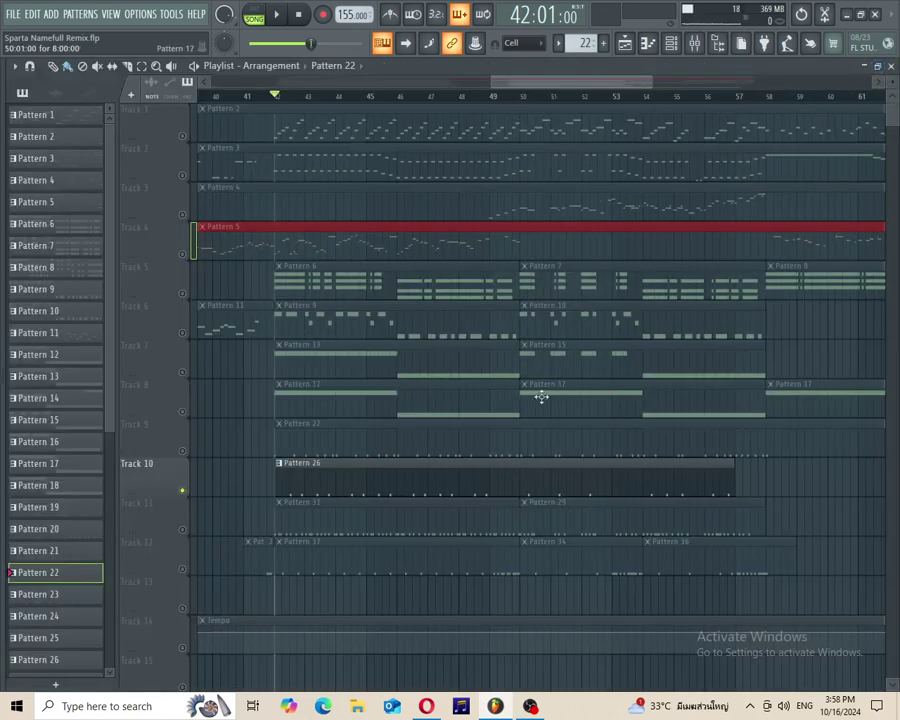
Step: Play Pattern 23's HIP_Hat_2 notes from bar 10 in the piano roll, close it, and return to the full-size playlist
{"action": "scroll", "coordinate": [521, 486], "scroll_direction": "down", "scroll_amount": 5}
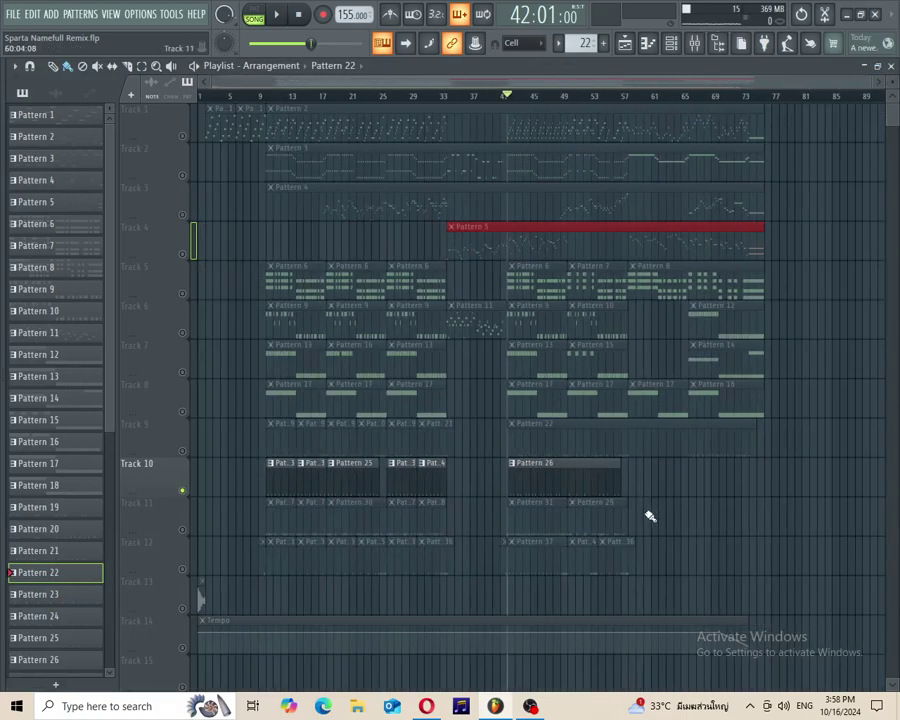
{"action": "scroll", "coordinate": [650, 516], "scroll_direction": "up", "scroll_amount": 3}
{"action": "scroll", "coordinate": [700, 501], "scroll_direction": "down", "scroll_amount": 1}
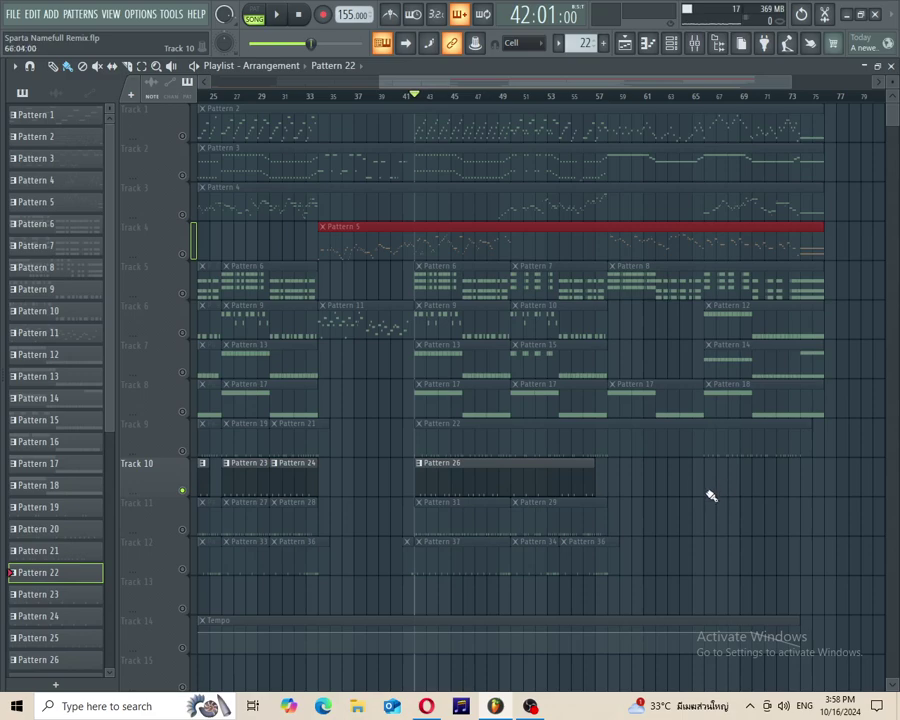
{"action": "scroll", "coordinate": [329, 522], "scroll_direction": "up", "scroll_amount": 4}
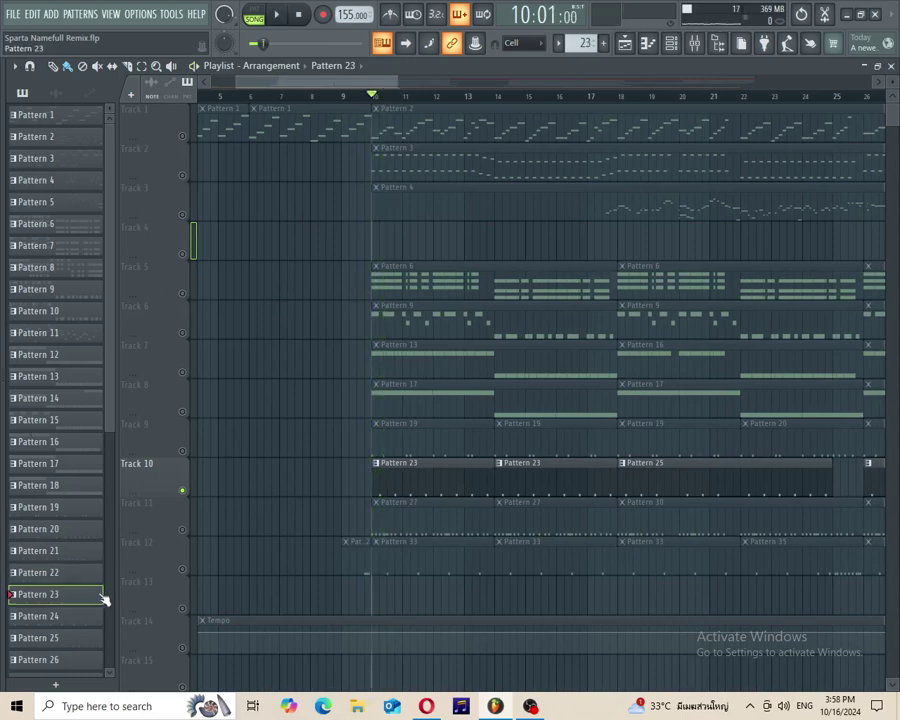
{"action": "left_click", "coordinate": [877, 66]}
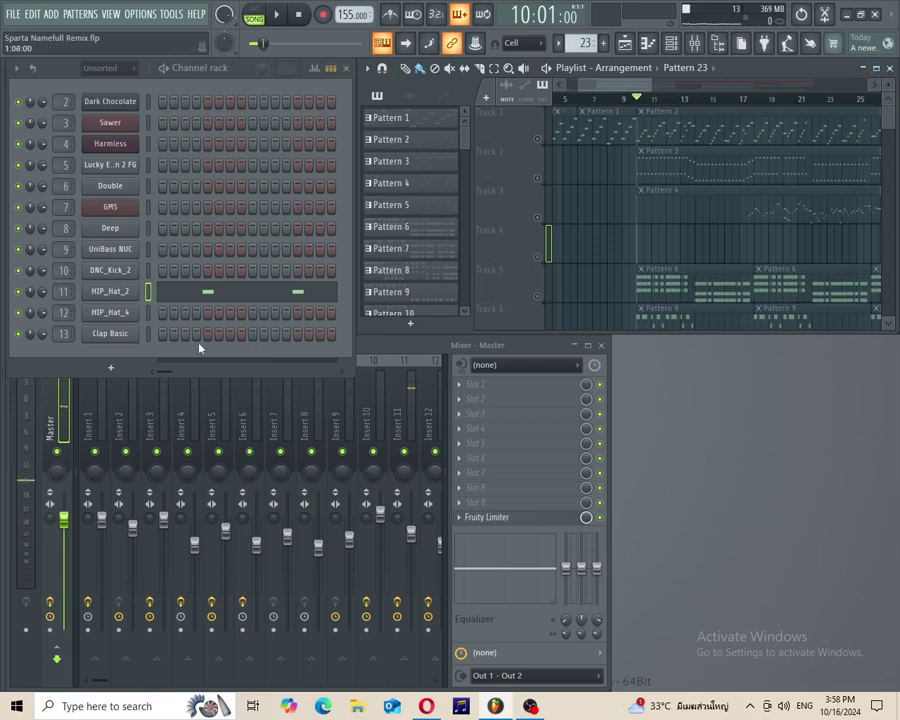
{"action": "left_click", "coordinate": [162, 297]}
{"action": "key", "text": "space"}
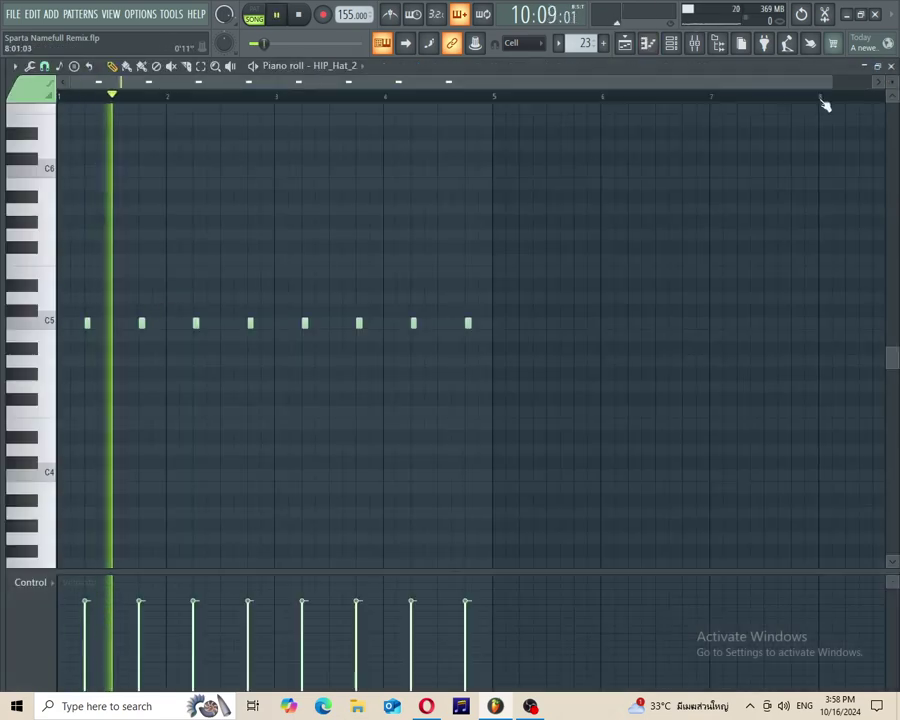
{"action": "left_click_drag", "start_coordinate": [828, 83], "coordinate": [484, 147]}
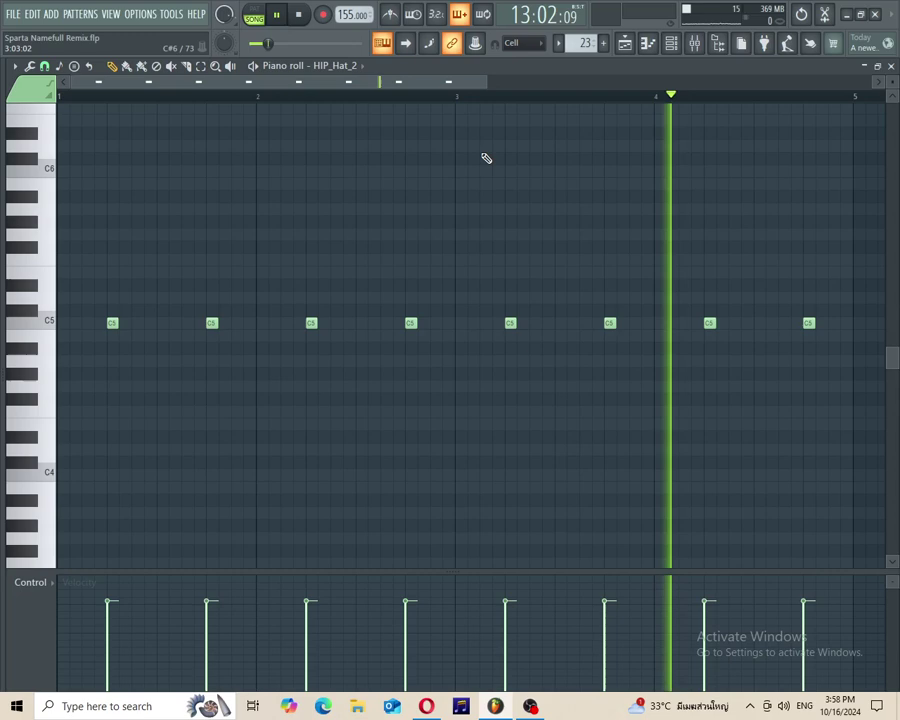
{"action": "key", "text": "space"}
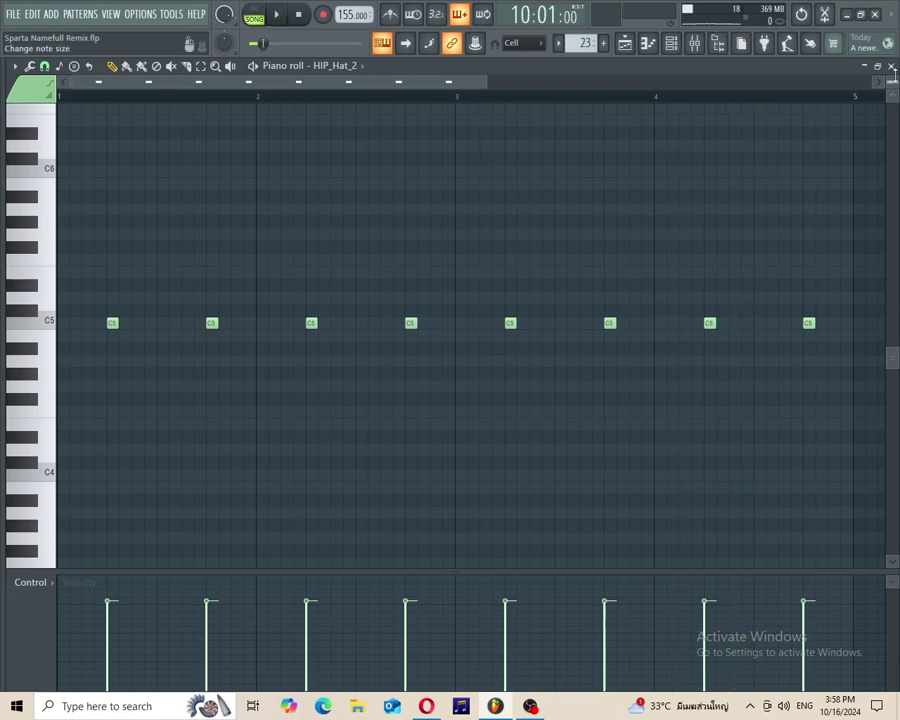
{"action": "left_click", "coordinate": [893, 66]}
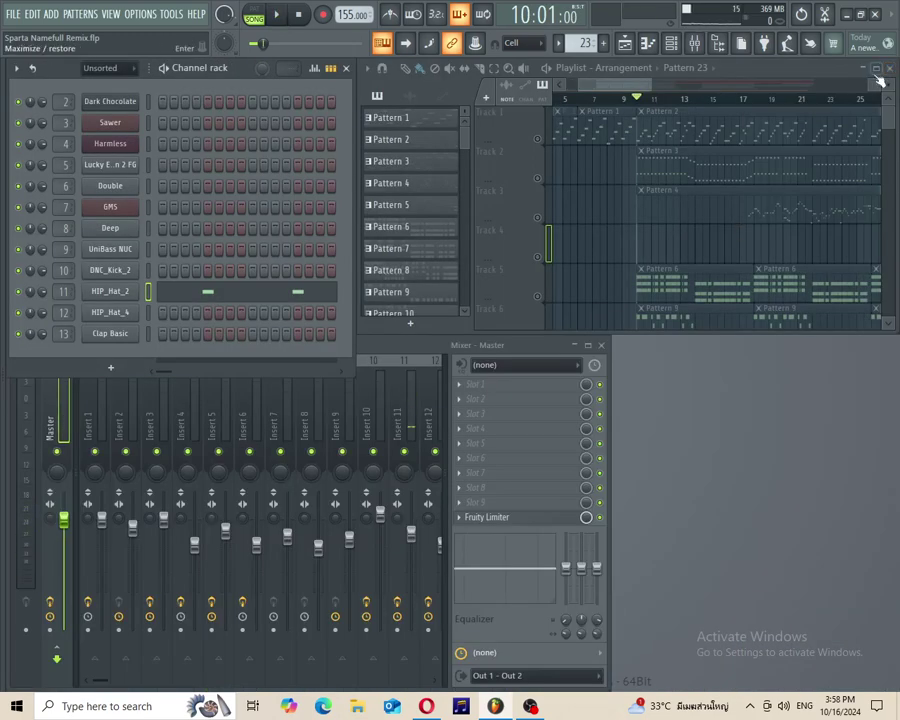
{"action": "left_click", "coordinate": [876, 68]}
Step: Play Pattern 25's HIP_Hat_2 notes from bar 18, viewing the pattern through to its last notes, and close the piano roll
{"action": "scroll", "coordinate": [742, 548], "scroll_direction": "down", "scroll_amount": 2}
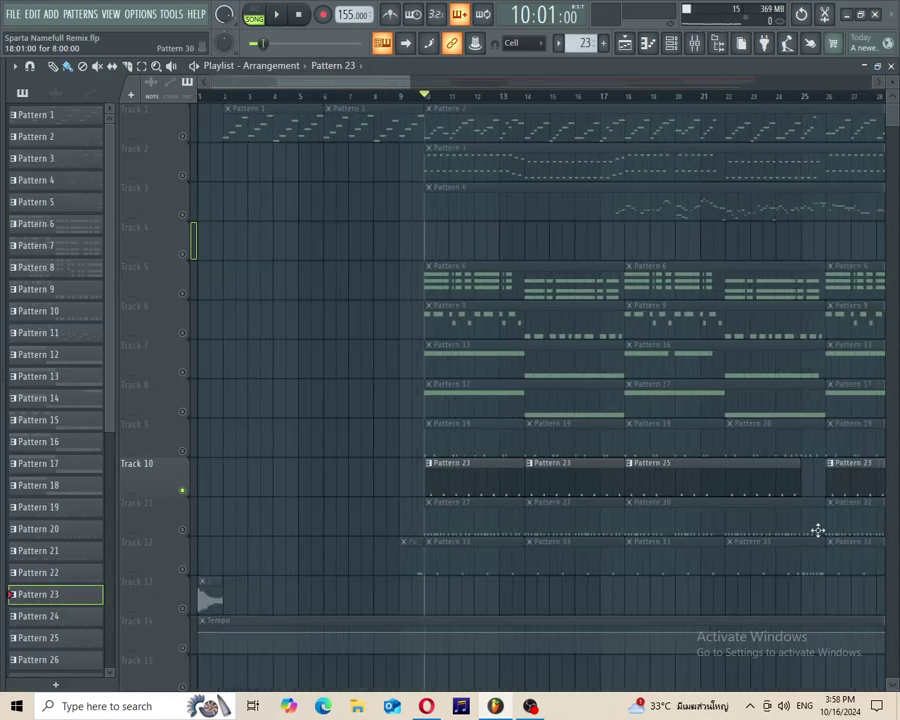
{"action": "scroll", "coordinate": [816, 529], "scroll_direction": "up", "scroll_amount": 3}
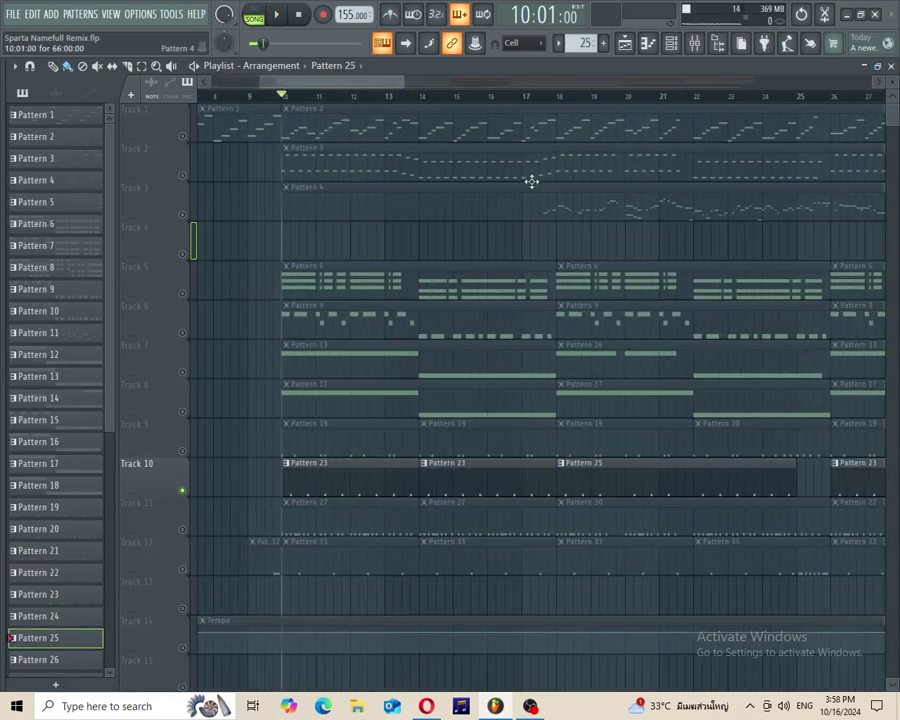
{"action": "left_click", "coordinate": [560, 100]}
{"action": "key", "text": "F7"}
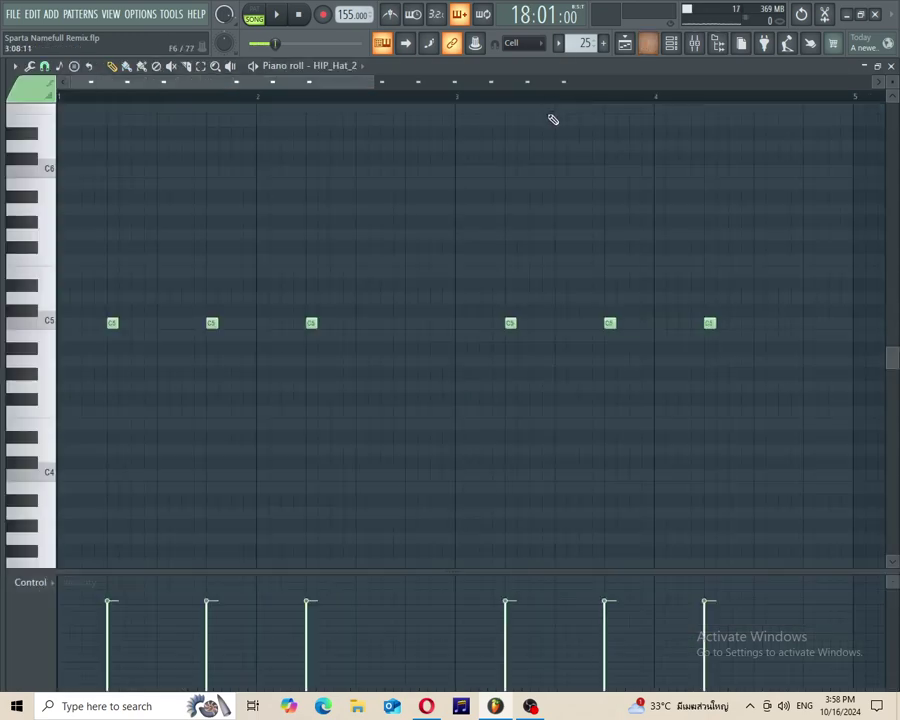
{"action": "key", "text": "space"}
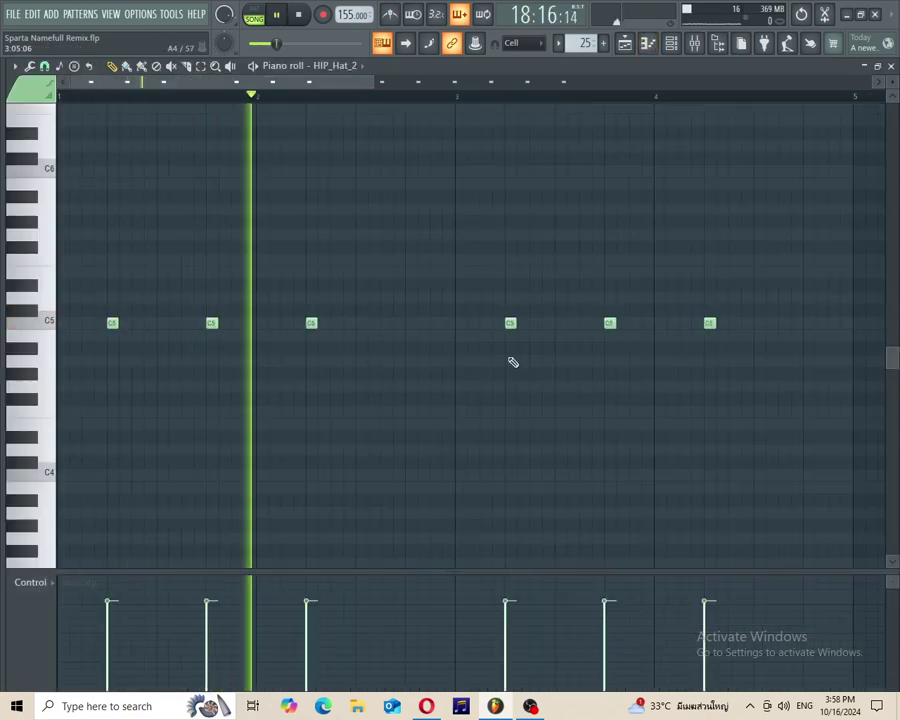
{"action": "scroll", "coordinate": [510, 361], "scroll_direction": "down", "scroll_amount": 1}
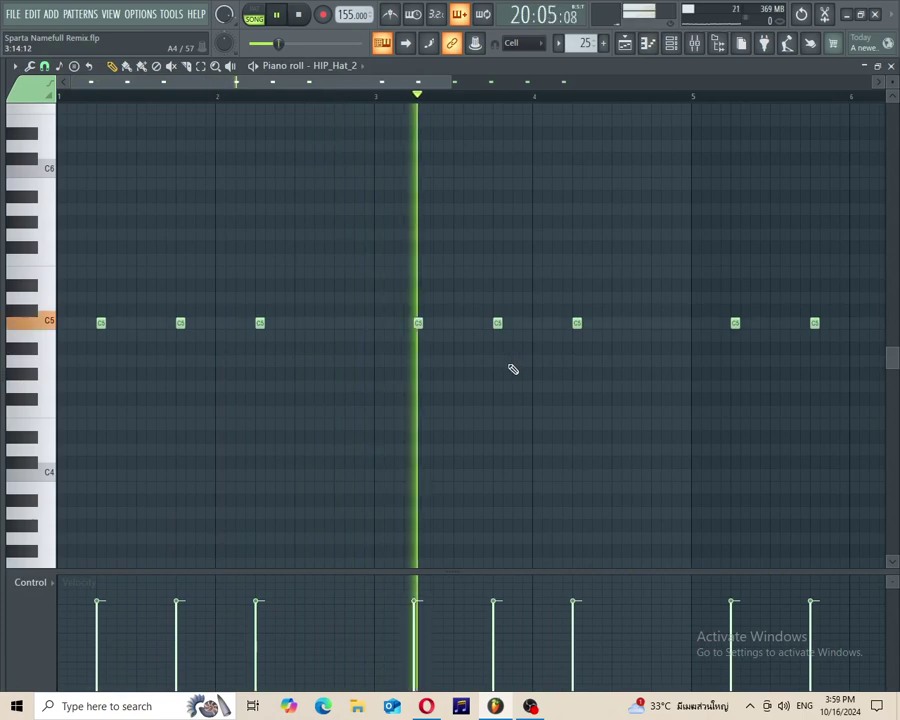
{"action": "scroll", "coordinate": [513, 369], "scroll_direction": "down", "scroll_amount": 1}
{"action": "scroll", "coordinate": [513, 369], "scroll_direction": "down", "scroll_amount": 1}
{"action": "key", "text": "space"}
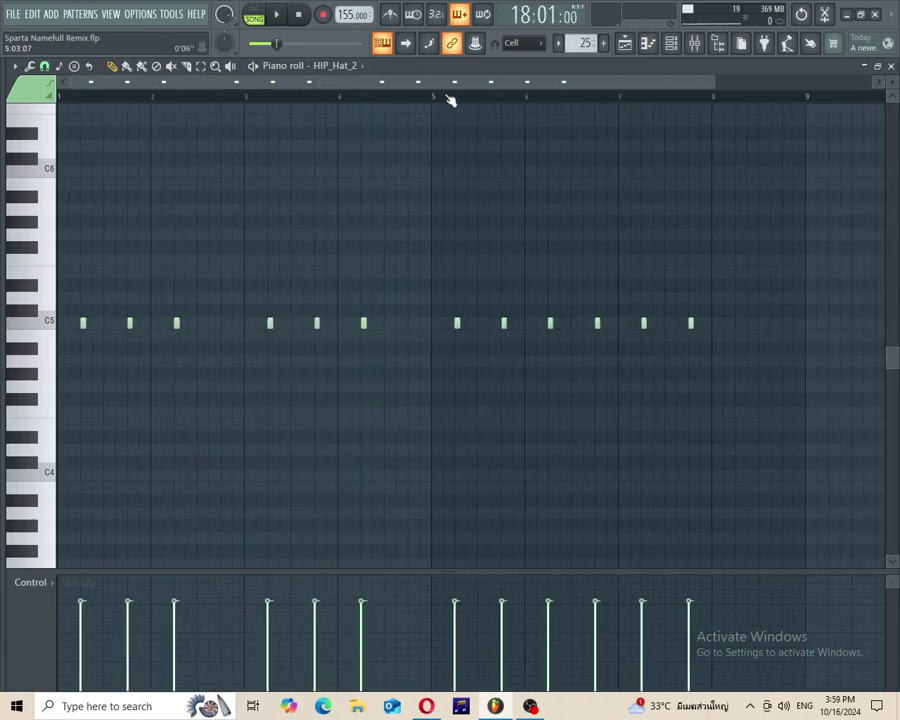
{"action": "key", "text": "space"}
{"action": "scroll", "coordinate": [654, 268], "scroll_direction": "down", "scroll_amount": 1}
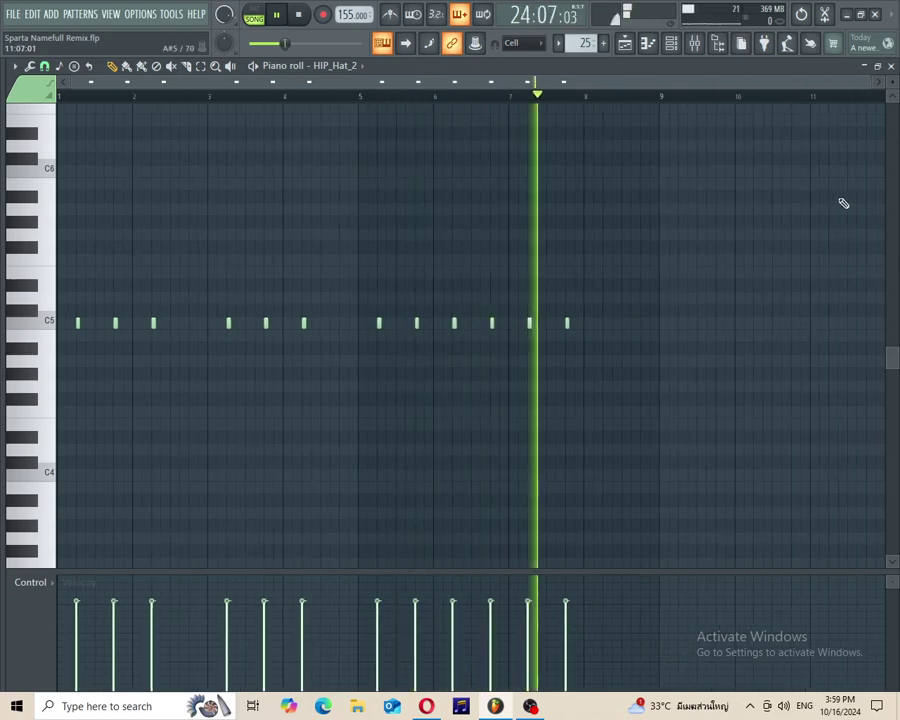
{"action": "left_click", "coordinate": [891, 66]}
Step: Play Pattern 24's HIP_Hat_2 notes from bar 30 in the piano roll, and close it
{"action": "left_click_drag", "start_coordinate": [376, 91], "coordinate": [481, 106]}
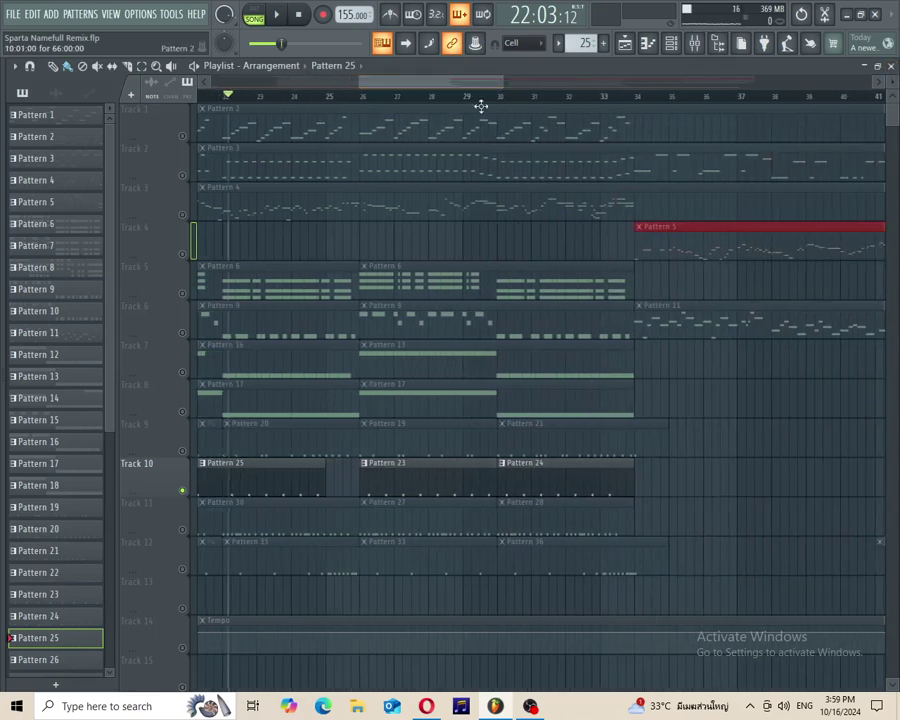
{"action": "left_click", "coordinate": [507, 98]}
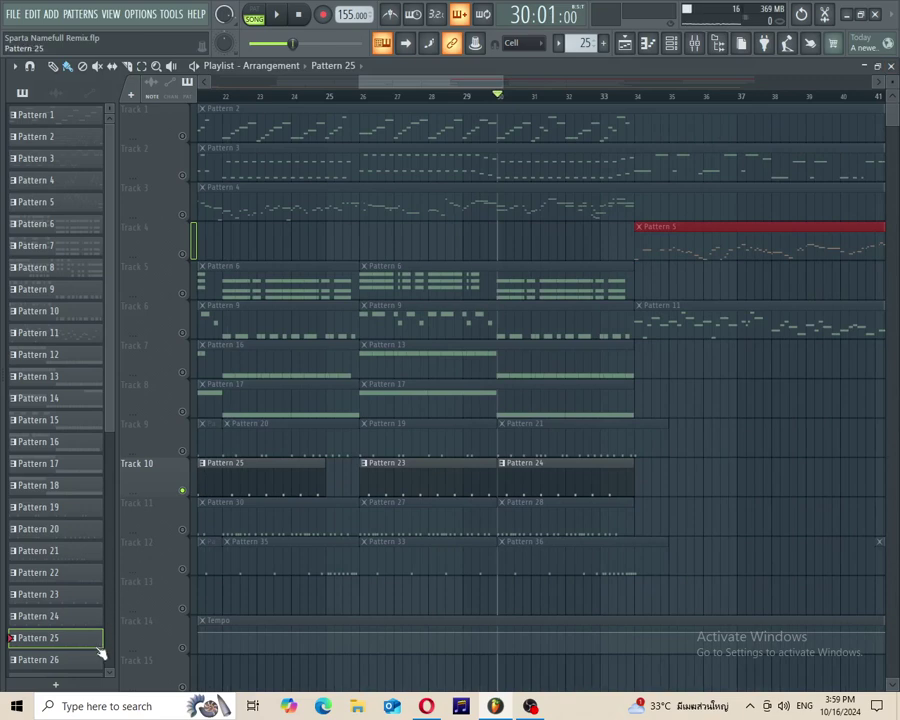
{"action": "double_click", "coordinate": [81, 624]}
{"action": "key", "text": "space"}
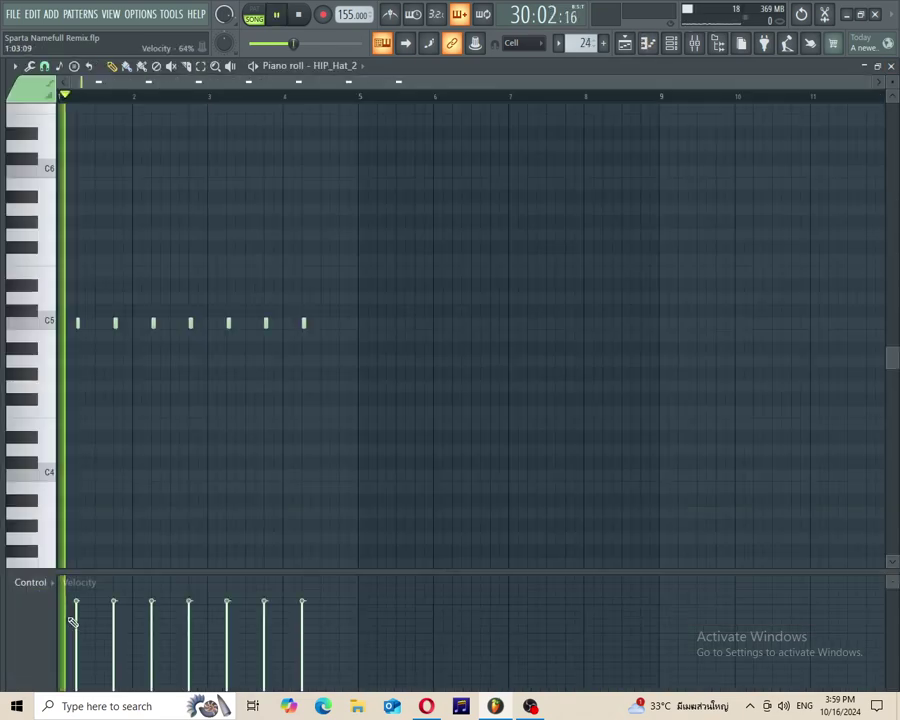
{"action": "left_click_drag", "start_coordinate": [872, 84], "coordinate": [594, 143]}
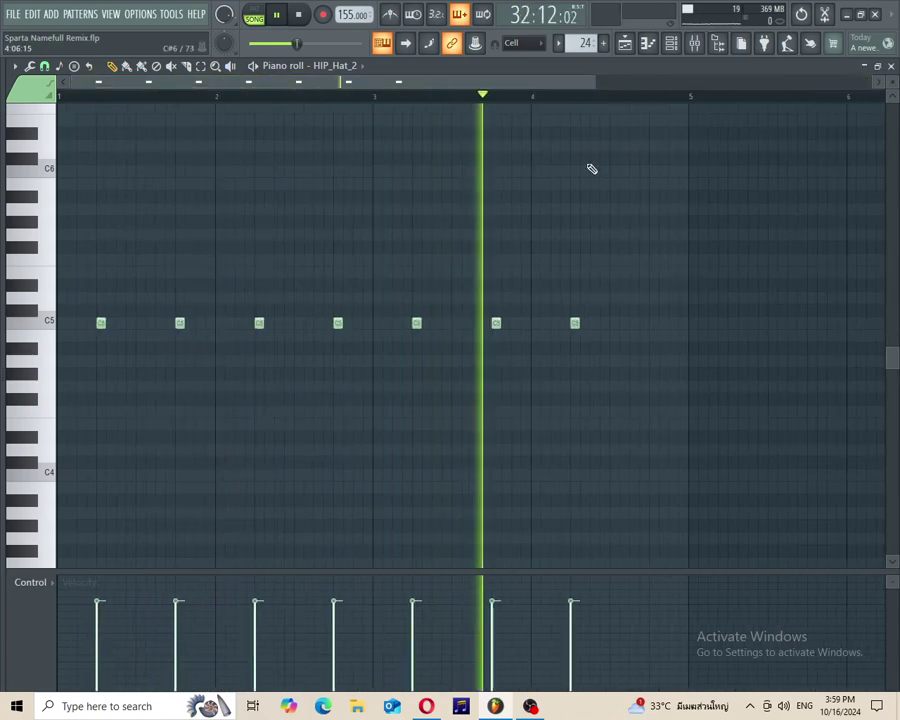
{"action": "key", "text": "space"}
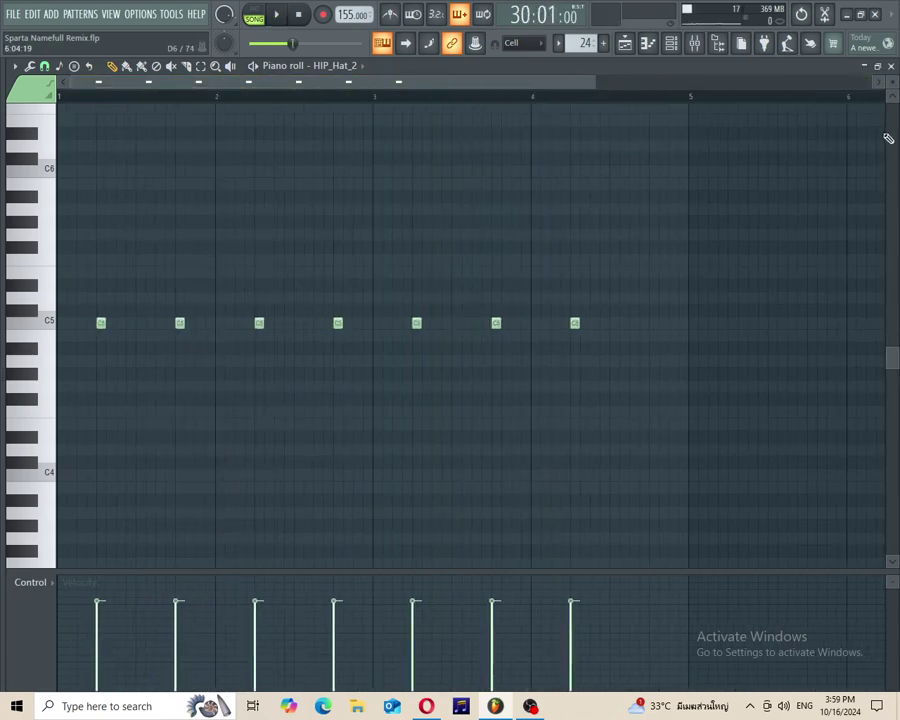
{"action": "left_click", "coordinate": [891, 66]}
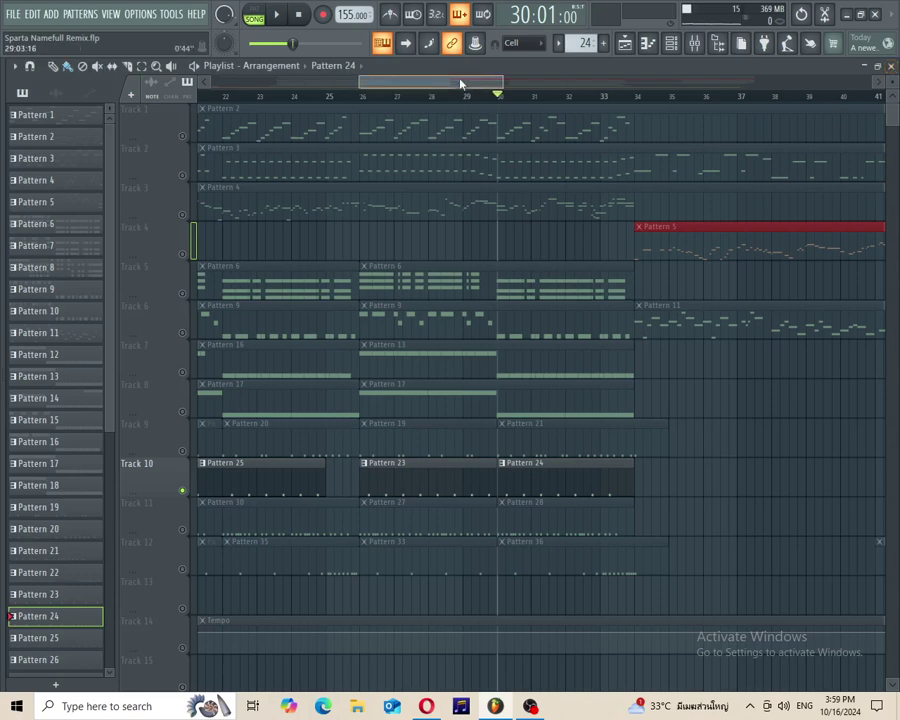
Step: Play Pattern 26's HIP_Hat_2 notes from bar 42, view the pattern through to its last notes, and close the piano roll
{"action": "left_click_drag", "start_coordinate": [462, 84], "coordinate": [596, 86]}
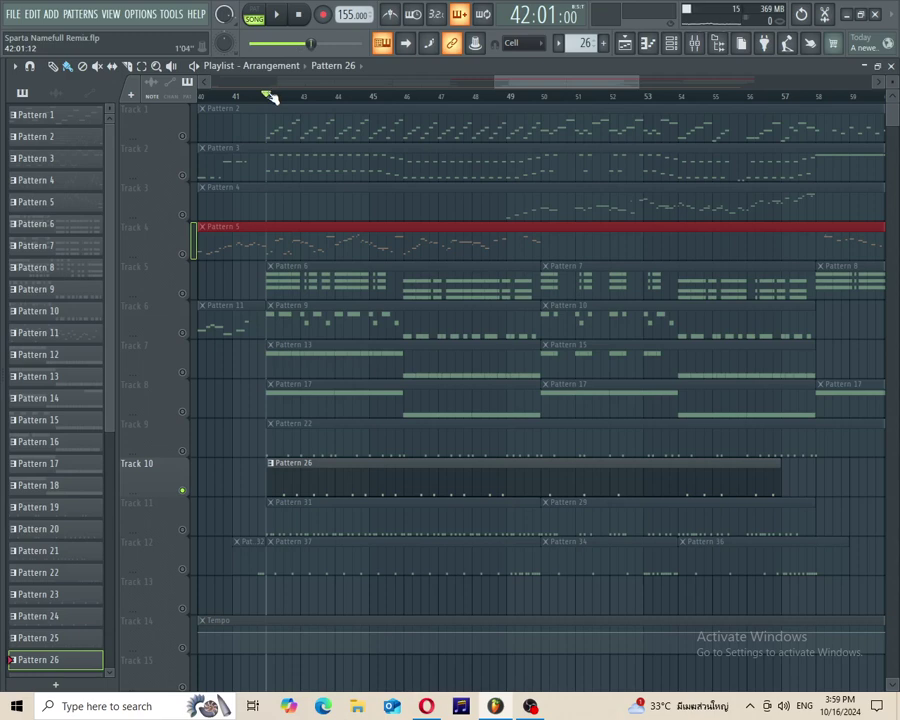
{"action": "key", "text": "F7"}
{"action": "key", "text": "space"}
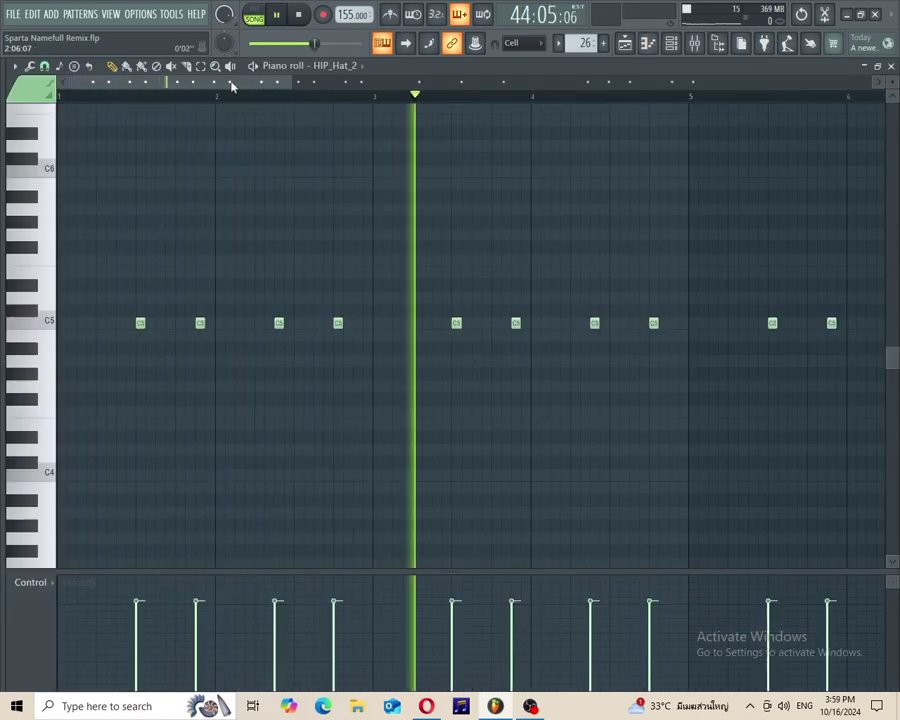
{"action": "left_click_drag", "start_coordinate": [227, 84], "coordinate": [494, 94]}
{"action": "left_click", "coordinate": [368, 96]}
{"action": "left_click", "coordinate": [268, 97]}
{"action": "left_click_drag", "start_coordinate": [415, 87], "coordinate": [584, 101]}
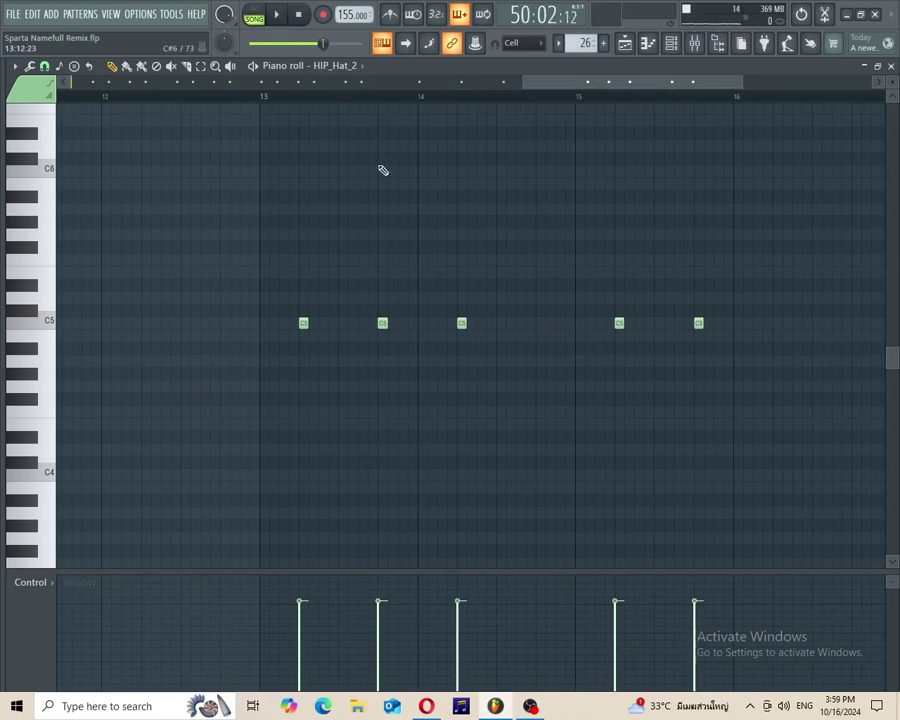
{"action": "scroll", "coordinate": [382, 170], "scroll_direction": "down", "scroll_amount": 5}
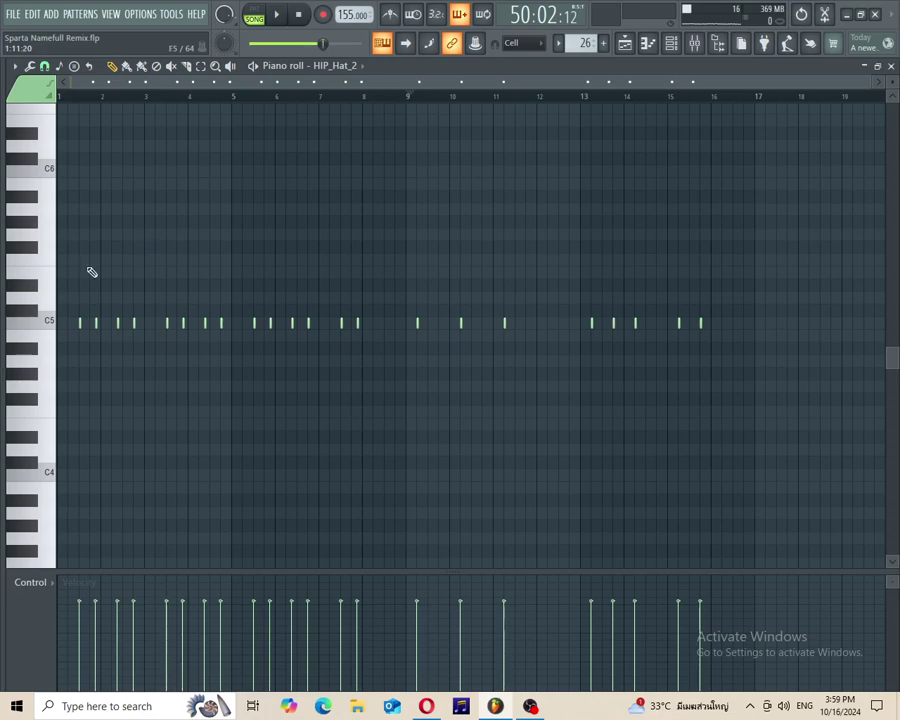
{"action": "left_click", "coordinate": [893, 66]}
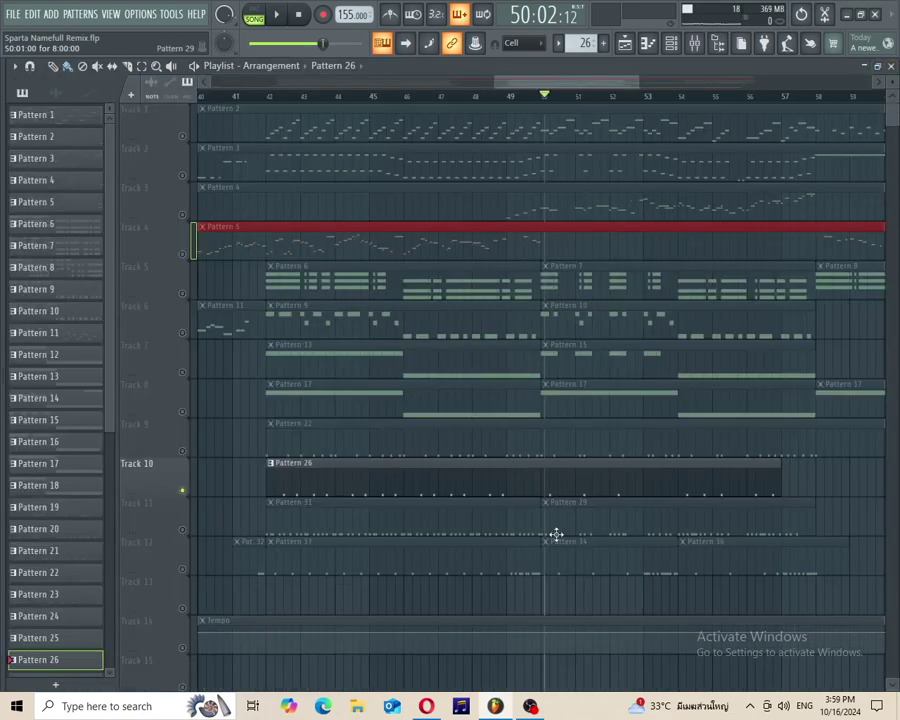
Step: Select Pattern 27, solo Track 11 in place of Track 10, select the HIP_Hat_4 channel, and return to the full-size playlist
{"action": "scroll", "coordinate": [551, 540], "scroll_direction": "left", "scroll_amount": 10}
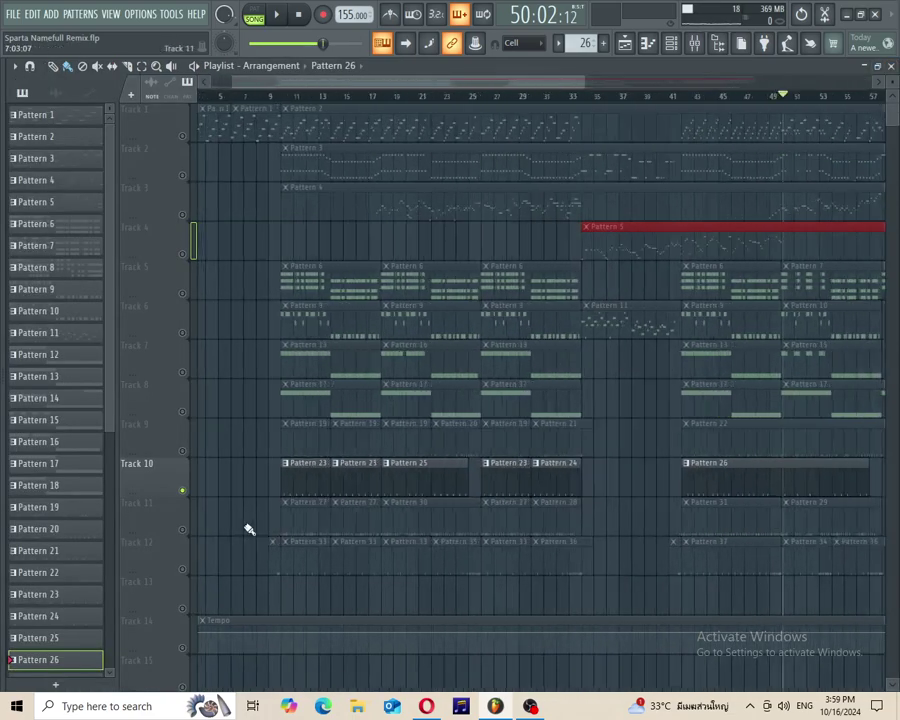
{"action": "scroll", "coordinate": [250, 530], "scroll_direction": "up", "scroll_amount": 2}
{"action": "scroll", "coordinate": [85, 500], "scroll_direction": "down", "scroll_amount": 4}
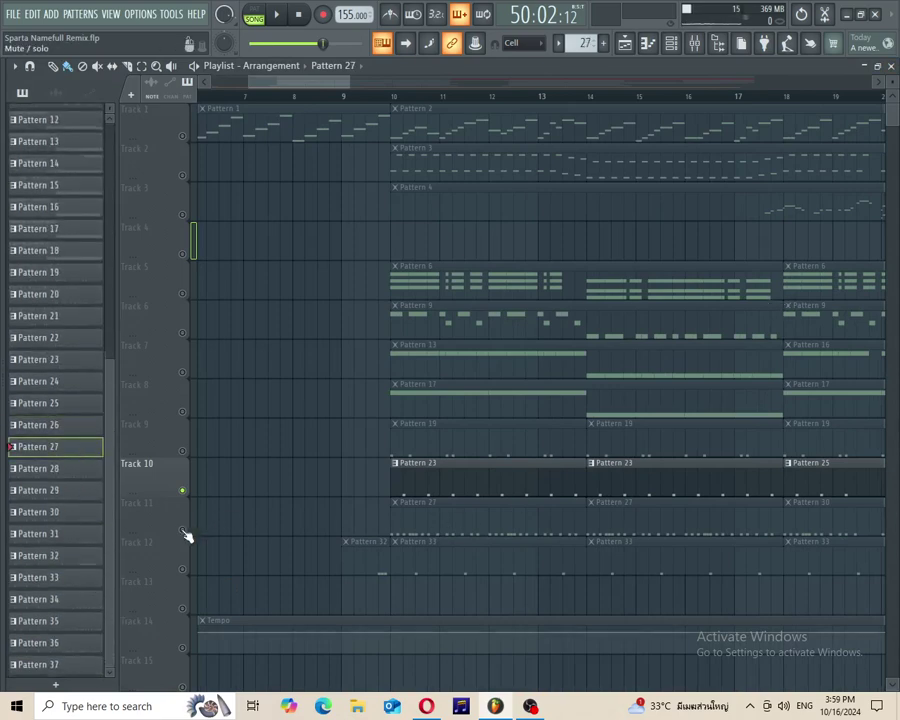
{"action": "left_click", "coordinate": [878, 67]}
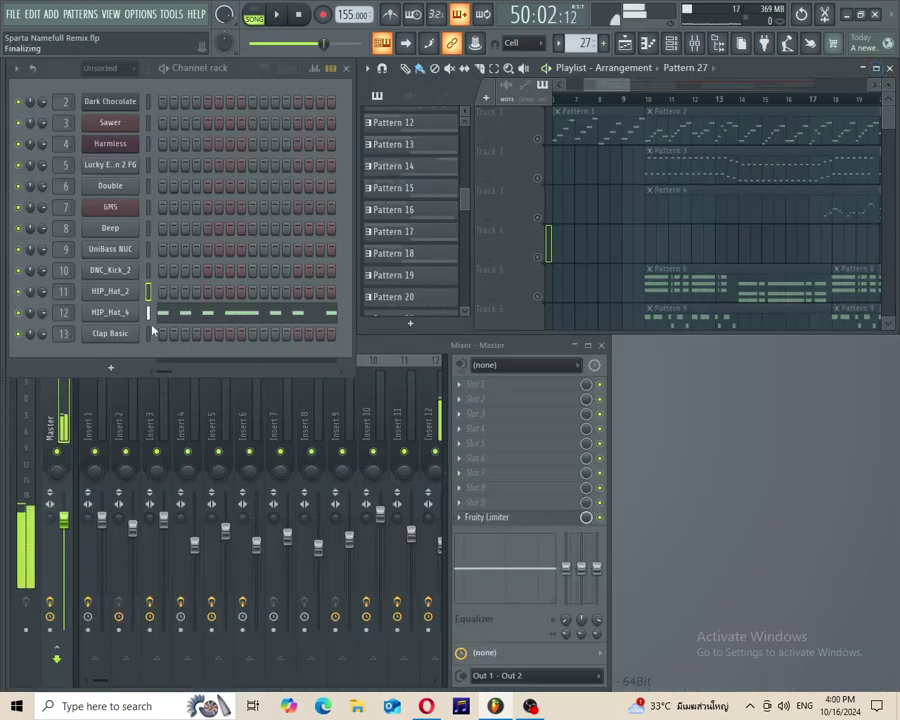
{"action": "left_click", "coordinate": [877, 69]}
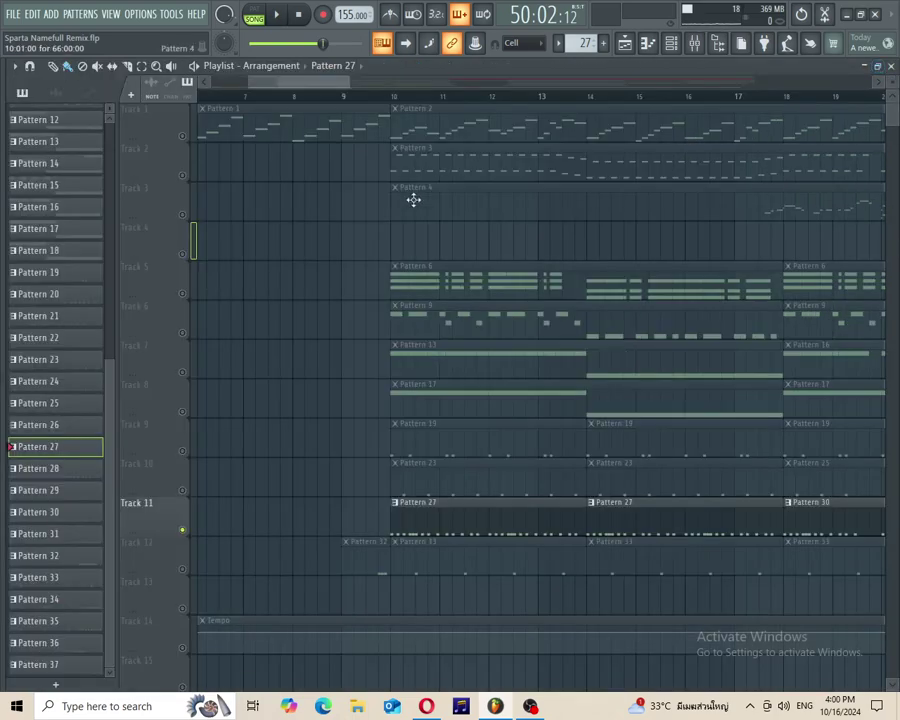
Step: Play Pattern 27's HIP_Hat_4 notes from bar 10 in the piano roll, and close it
{"action": "double_click", "coordinate": [415, 109]}
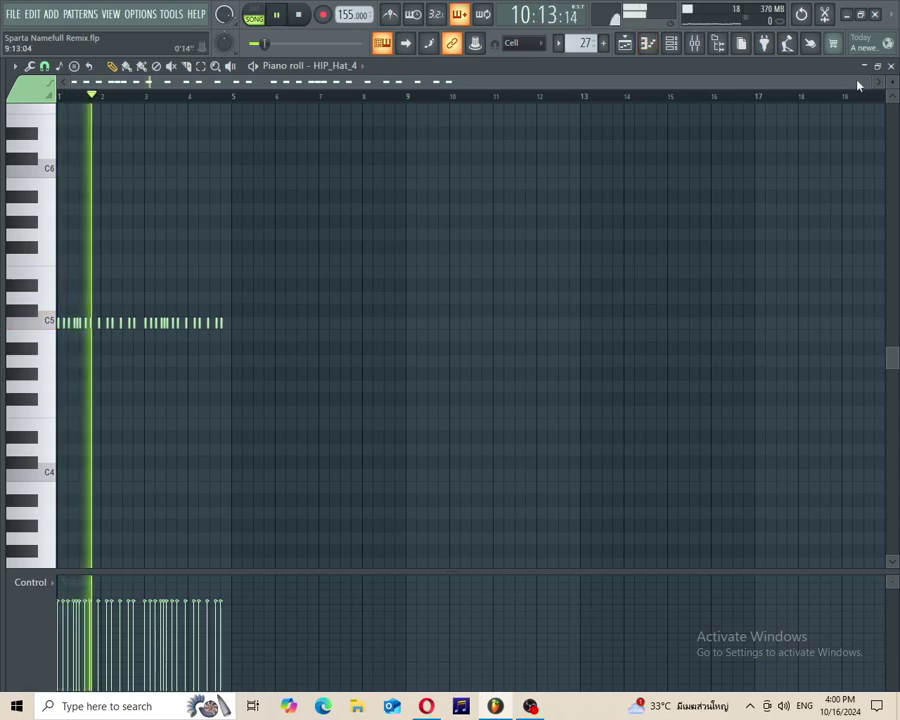
{"action": "left_click_drag", "start_coordinate": [870, 80], "coordinate": [518, 115]}
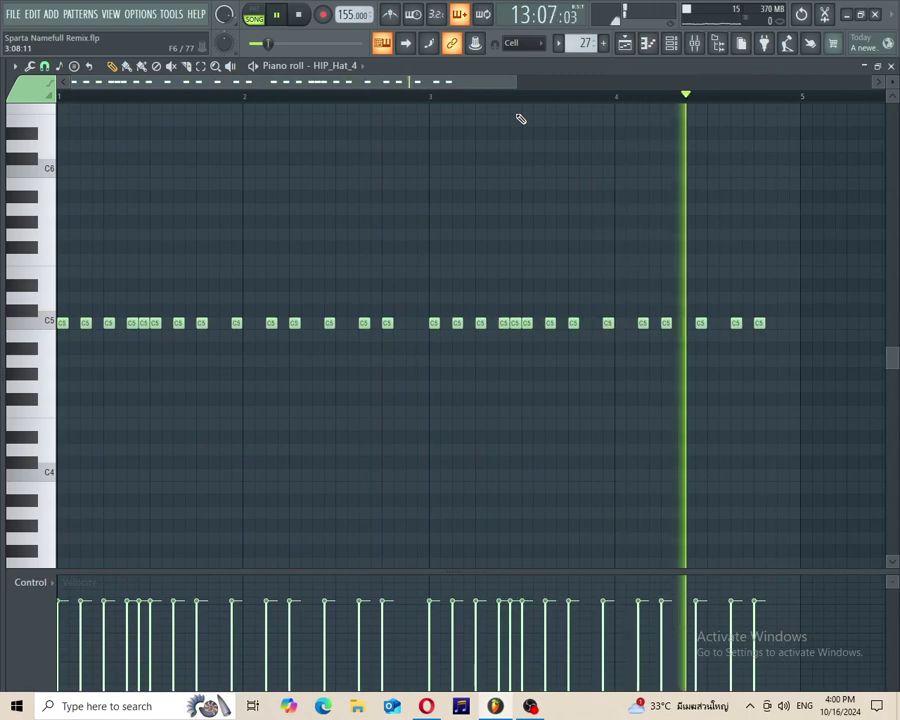
{"action": "key", "text": "space"}
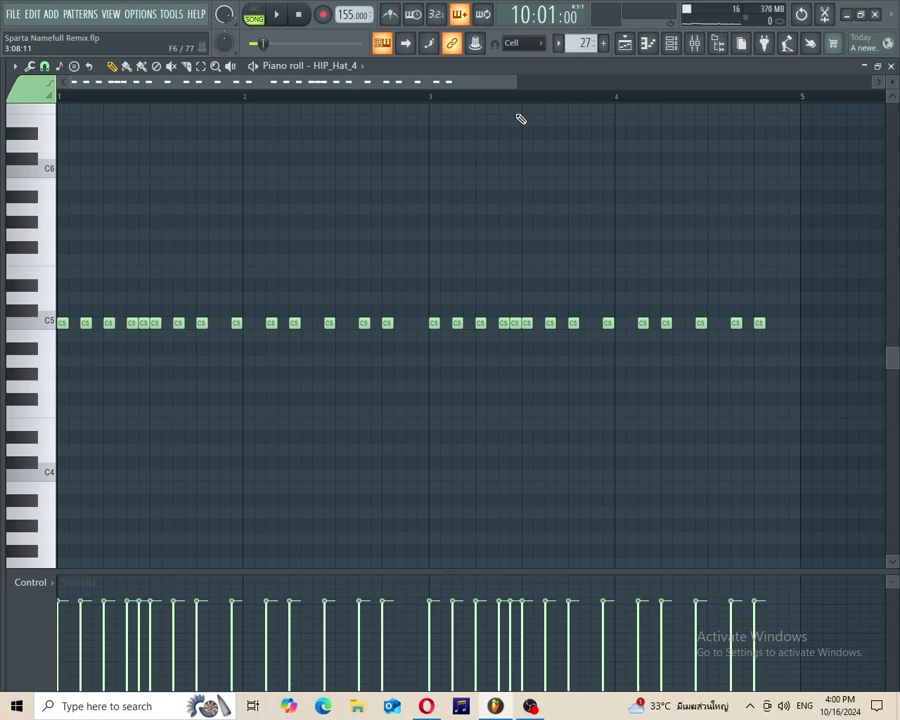
{"action": "left_click", "coordinate": [891, 65]}
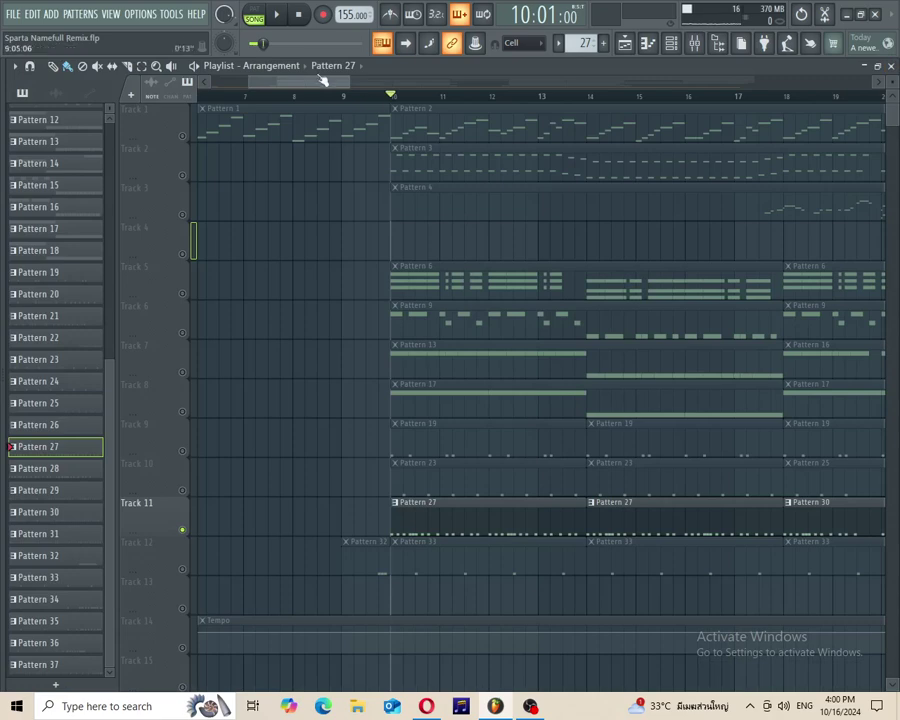
Step: Play Pattern 30's HIP_Hat_4 notes from bar 18, view the pattern through to its last notes, and close the piano roll
{"action": "left_click_drag", "start_coordinate": [311, 86], "coordinate": [361, 87]}
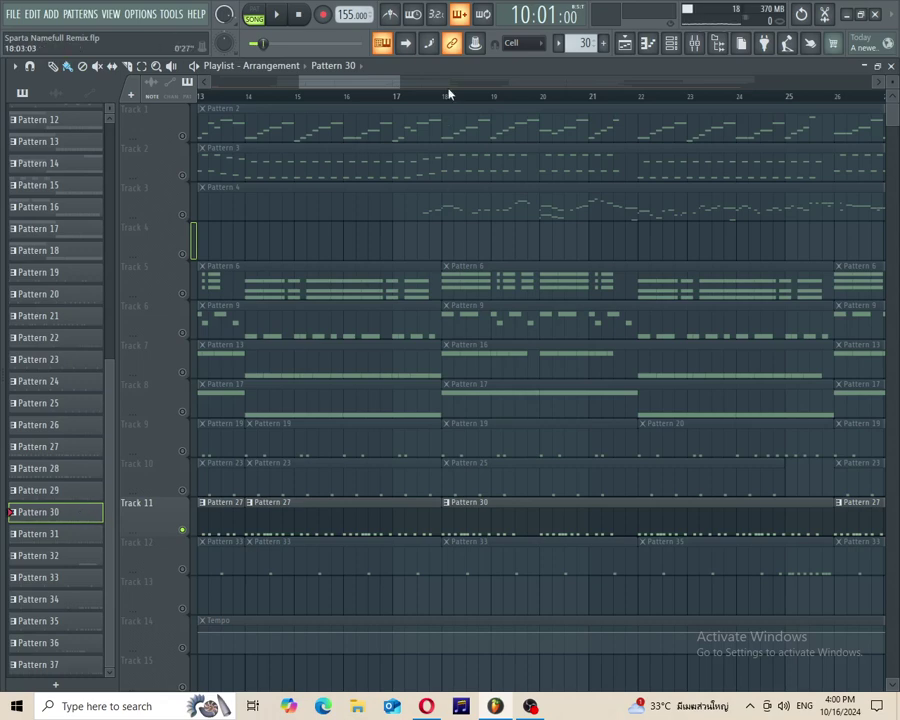
{"action": "double_click", "coordinate": [460, 228]}
{"action": "key", "text": "space"}
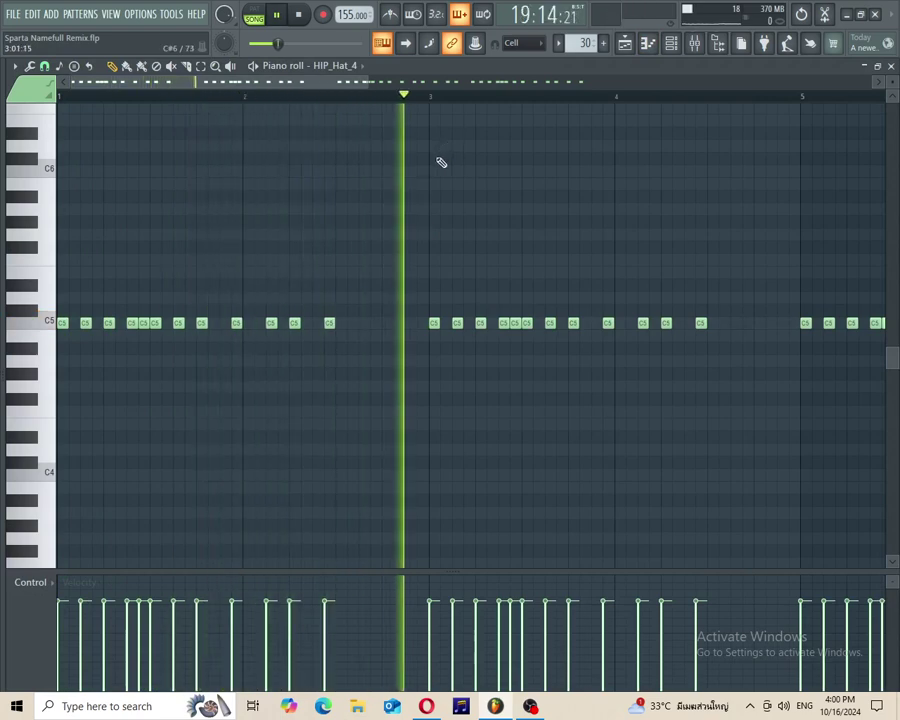
{"action": "left_click_drag", "start_coordinate": [297, 84], "coordinate": [492, 82]}
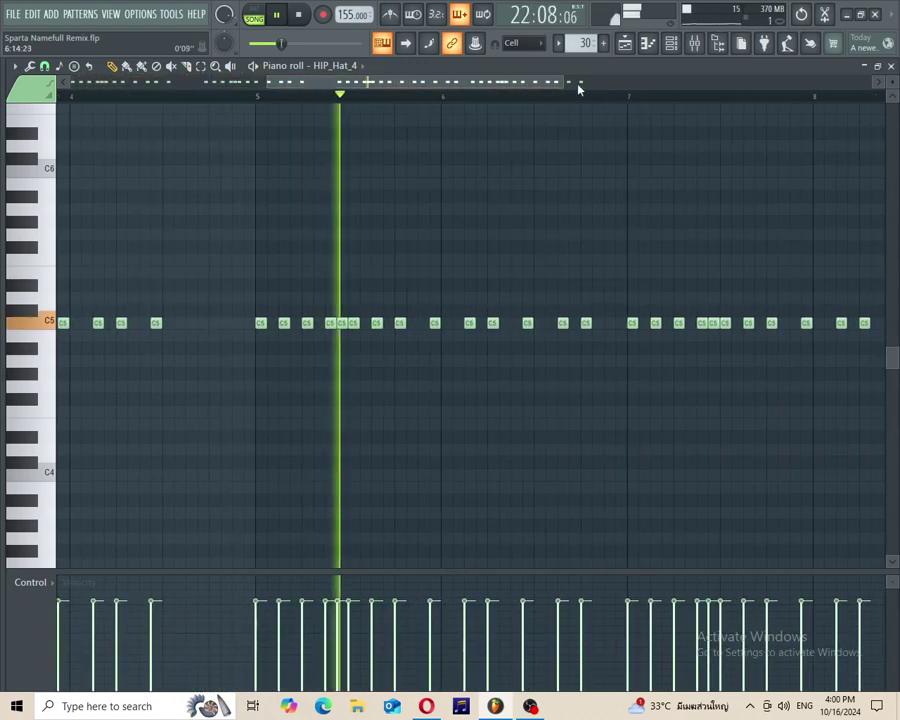
{"action": "left_click_drag", "start_coordinate": [568, 81], "coordinate": [632, 84]}
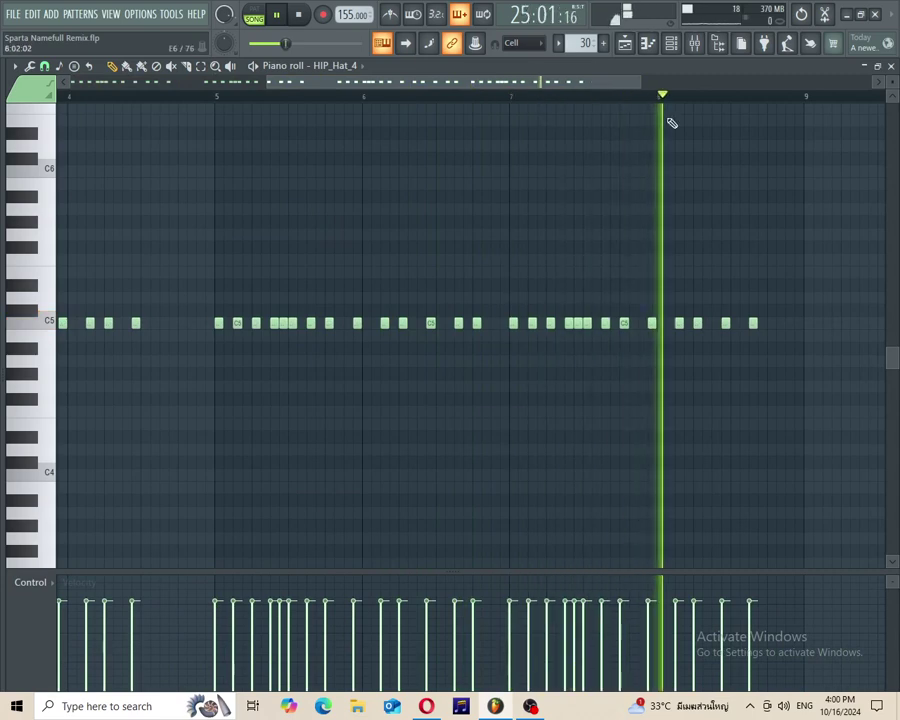
{"action": "left_click", "coordinate": [891, 66]}
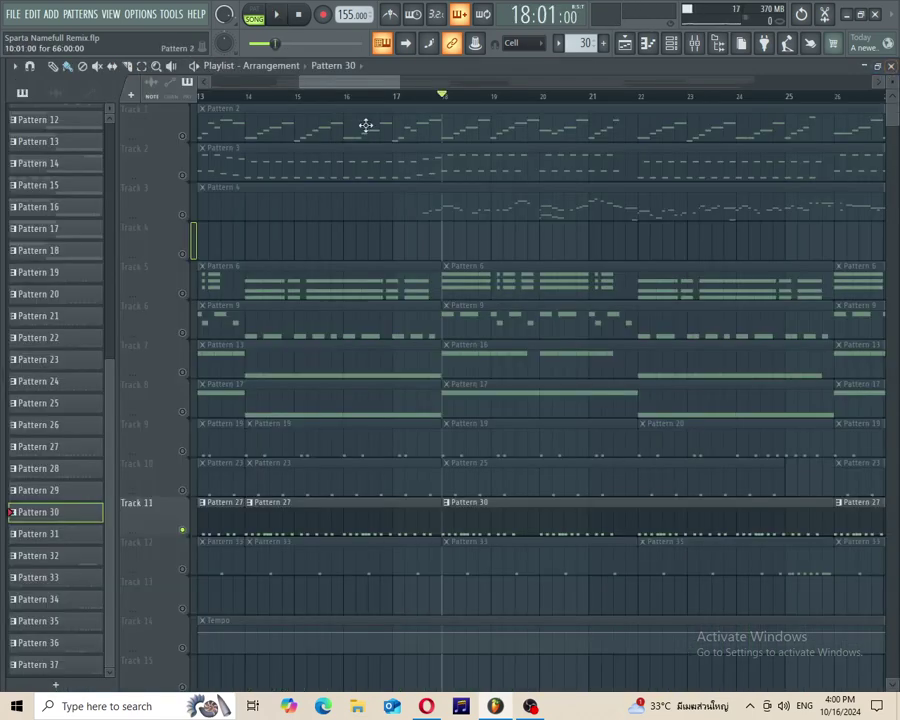
Step: Play Pattern 28's HIP_Hat_4 notes from bar 30 in the piano roll with the whole pattern in view, and close it
{"action": "left_click_drag", "start_coordinate": [356, 86], "coordinate": [440, 87]}
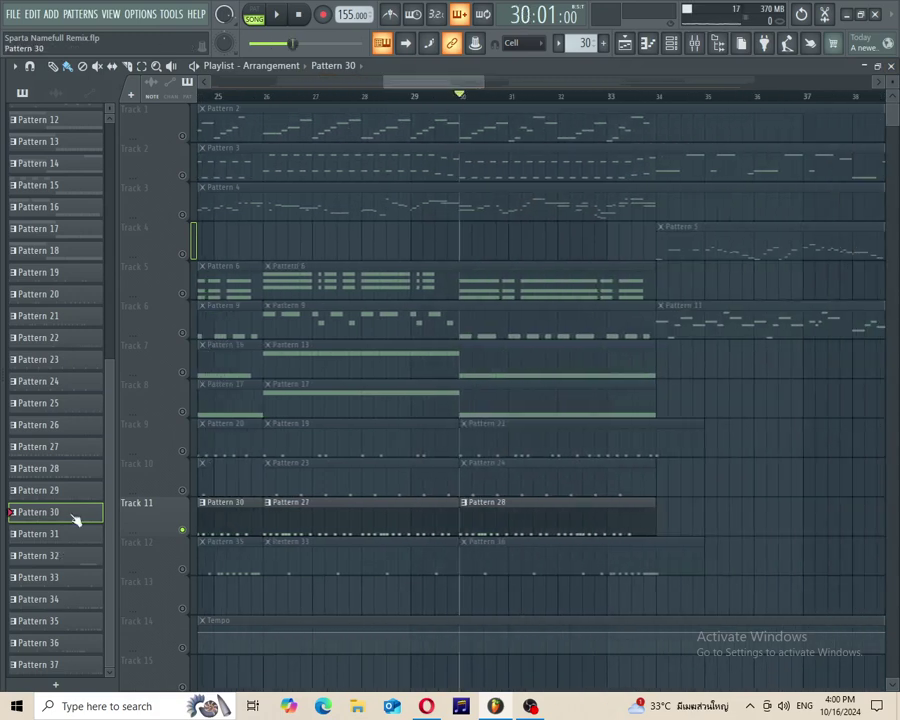
{"action": "double_click", "coordinate": [61, 475]}
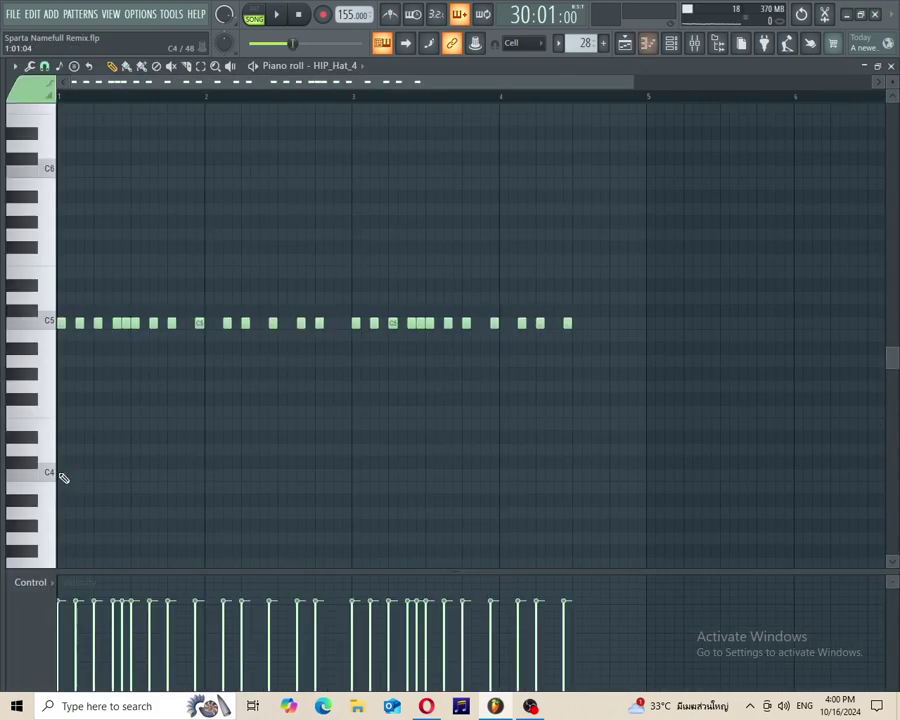
{"action": "left_click_drag", "start_coordinate": [632, 88], "coordinate": [473, 114]}
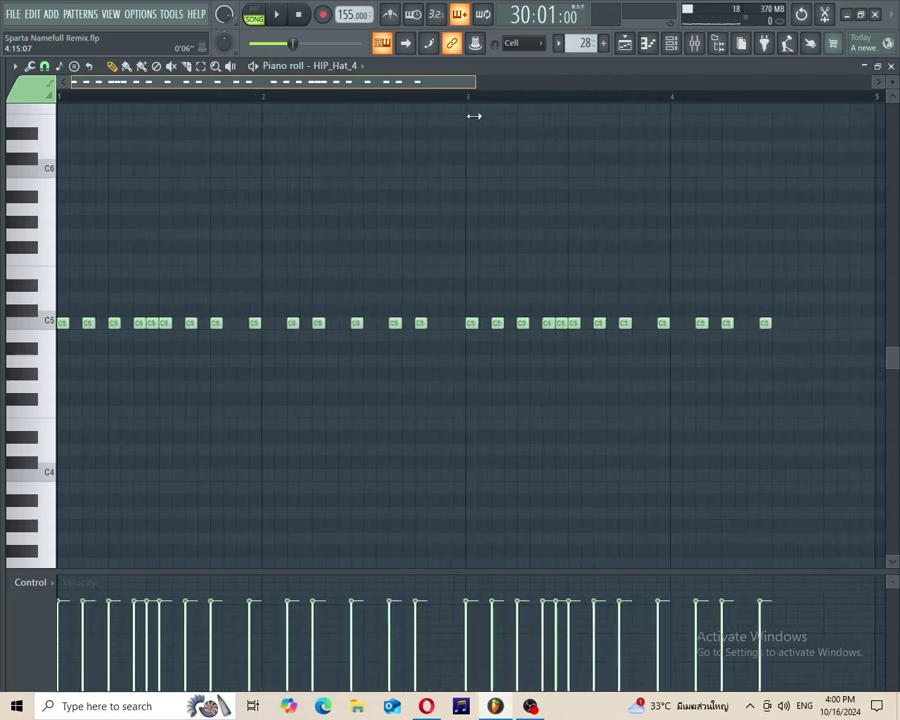
{"action": "key", "text": "space"}
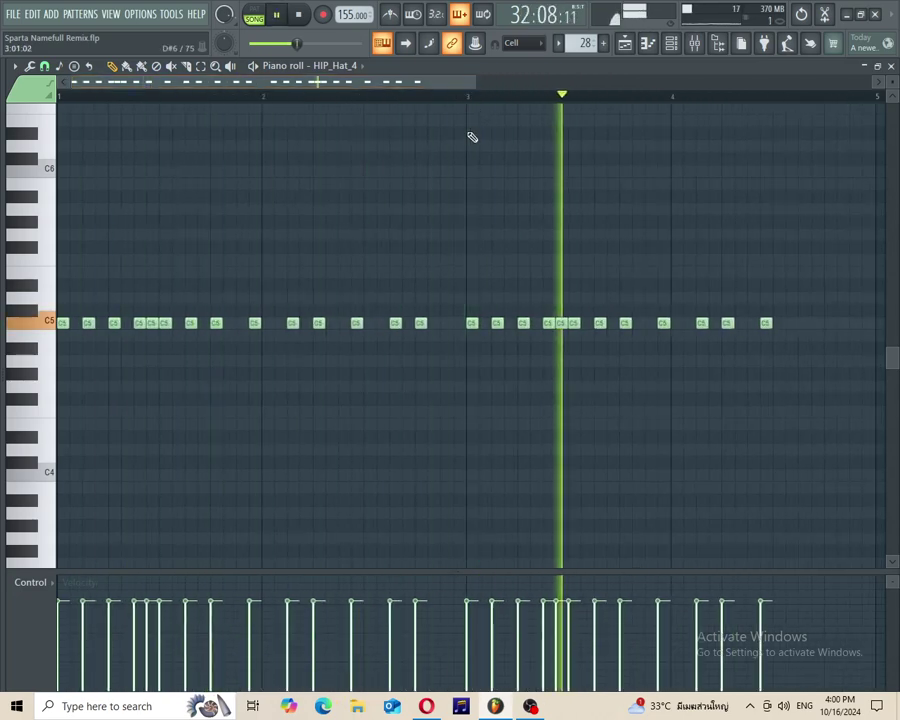
{"action": "key", "text": "space"}
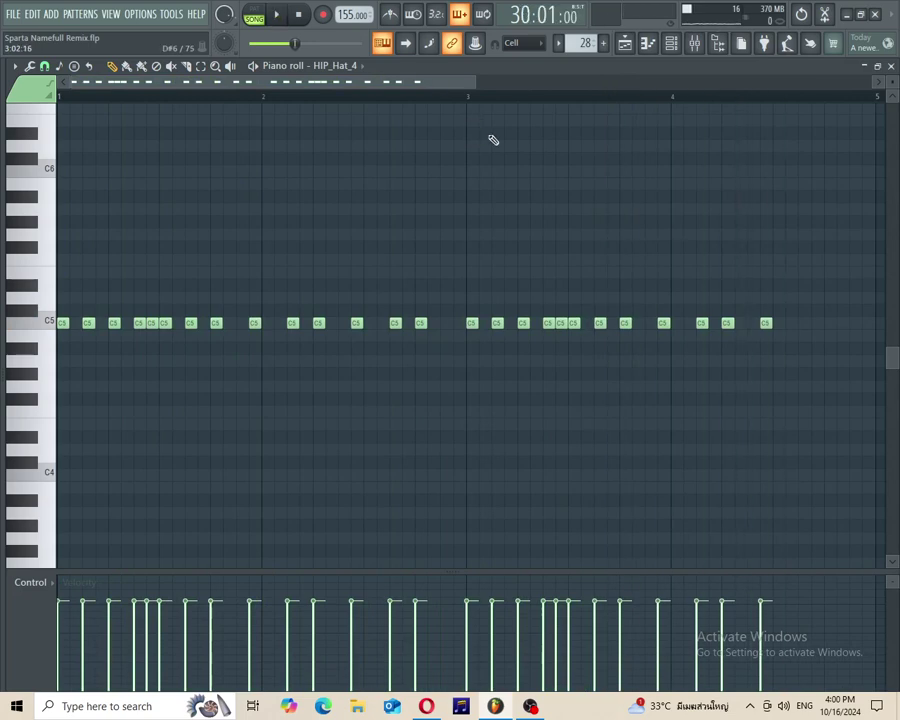
{"action": "left_click", "coordinate": [892, 65]}
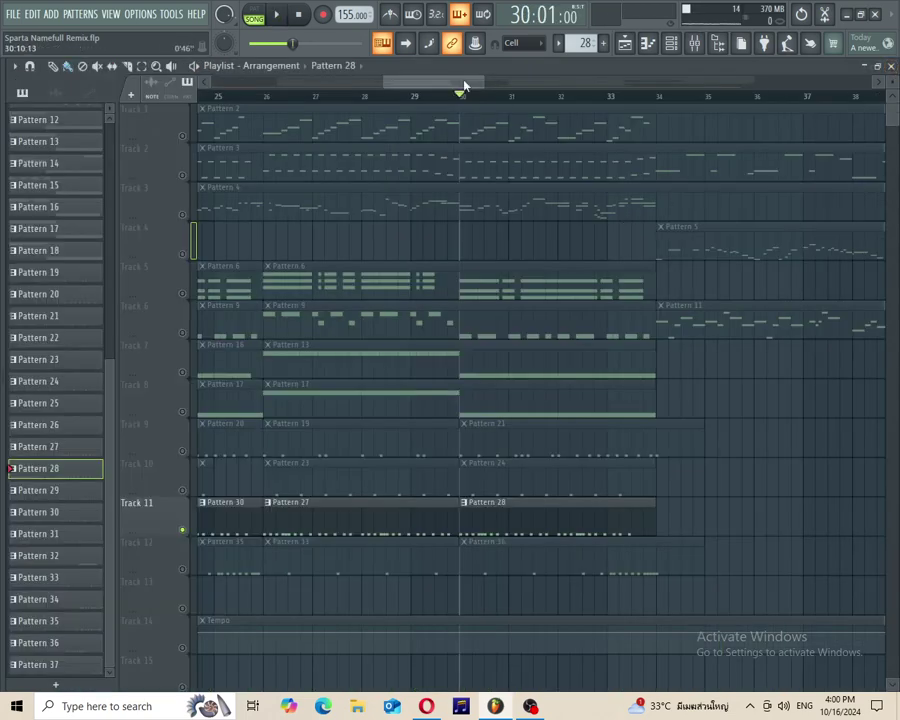
Step: Play Pattern 31's HIP_Hat_4 notes from bar 42, view the pattern through to its last notes, and close the piano roll
{"action": "left_click_drag", "start_coordinate": [465, 87], "coordinate": [576, 83]}
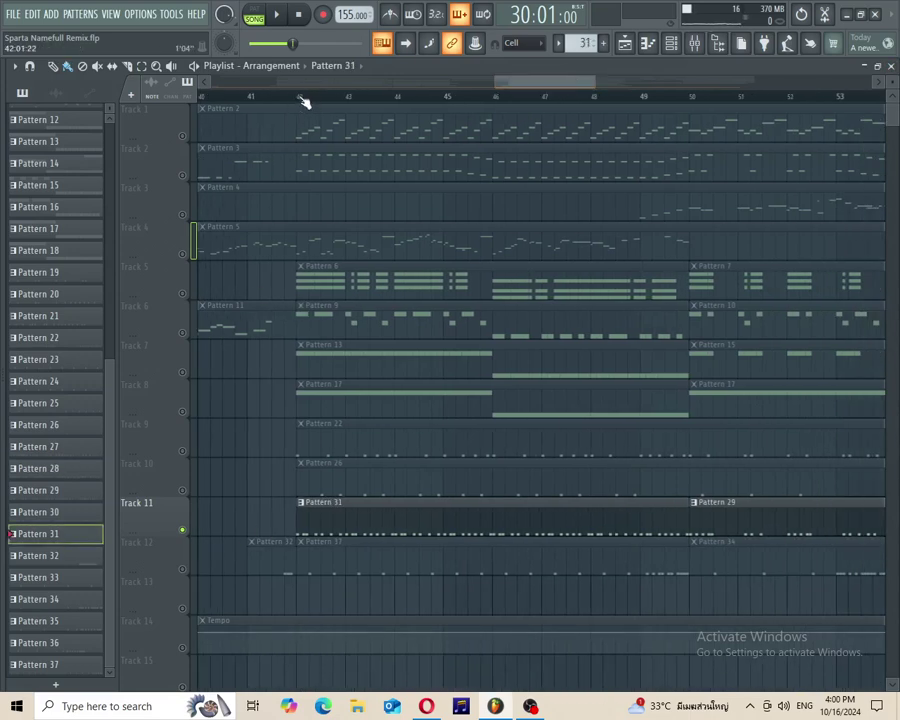
{"action": "key", "text": "F7"}
{"action": "key", "text": "space"}
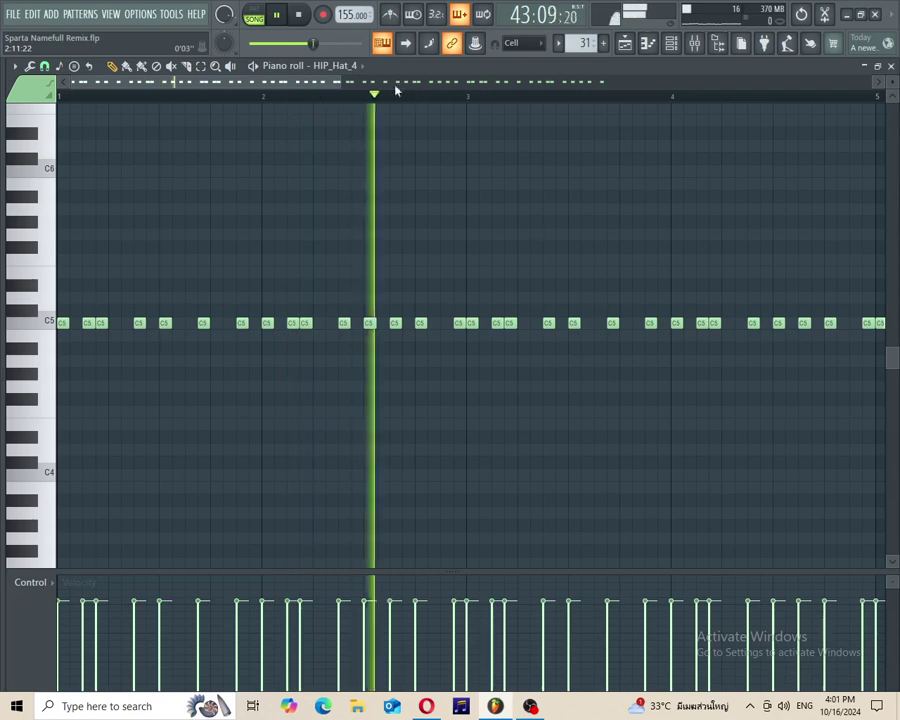
{"action": "left_click_drag", "start_coordinate": [258, 86], "coordinate": [549, 165]}
{"action": "left_click_drag", "start_coordinate": [529, 90], "coordinate": [540, 84]}
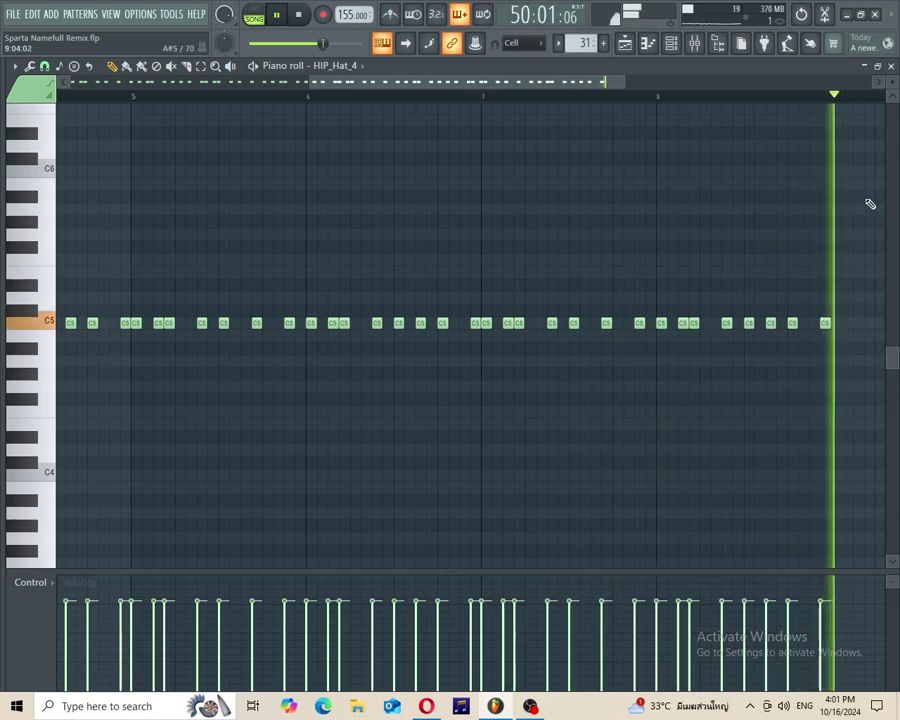
{"action": "left_click", "coordinate": [891, 66]}
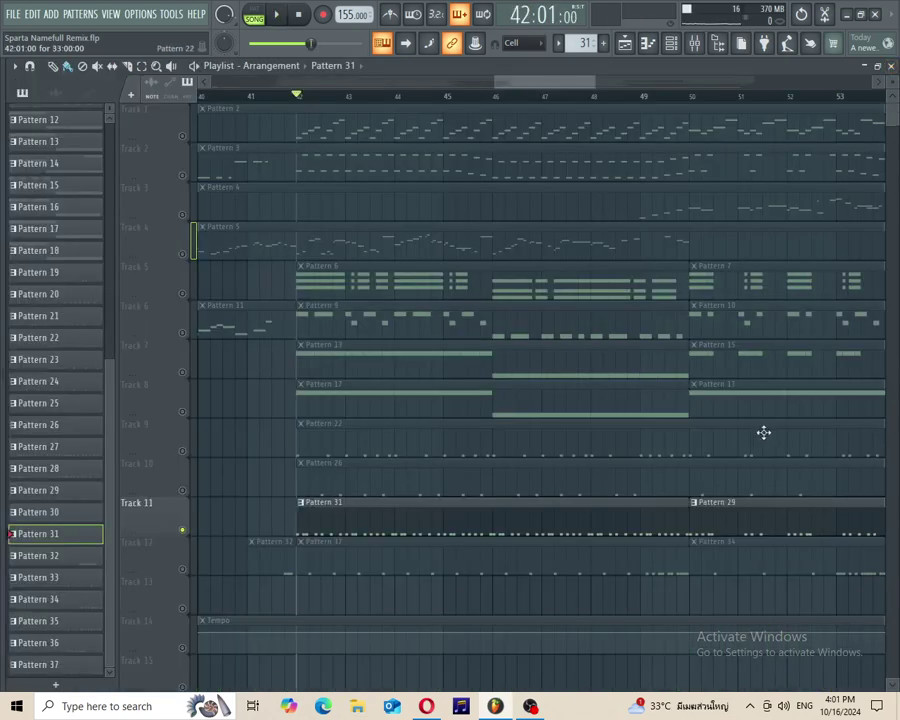
Step: Play Pattern 29's HIP_Hat_4 notes from bar 50, view the pattern through to its last notes, and close the piano roll
{"action": "scroll", "coordinate": [368, 125], "scroll_direction": "left", "scroll_amount": 10}
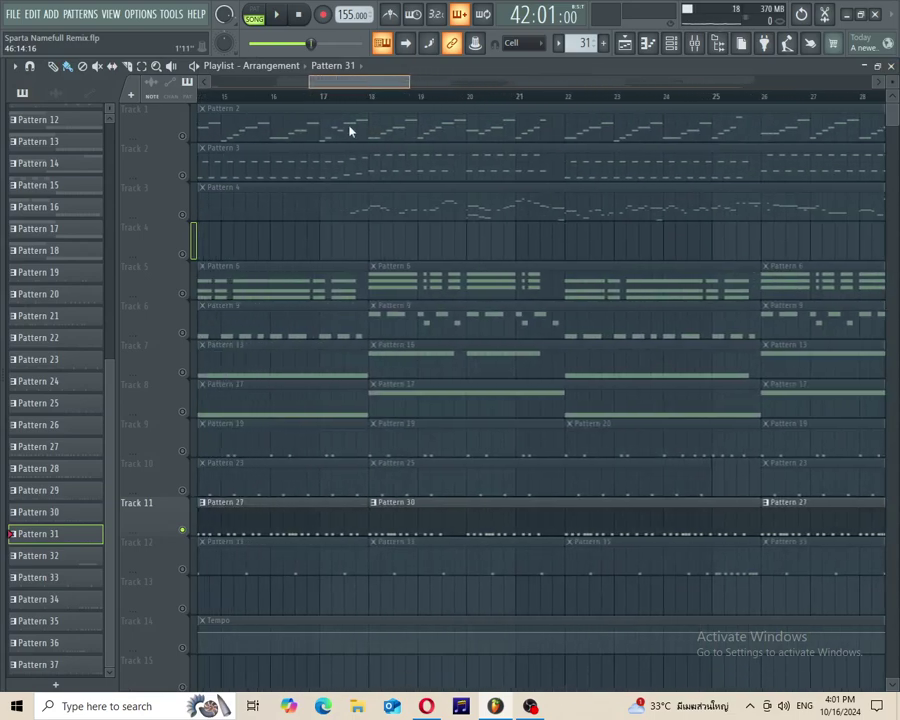
{"action": "scroll", "coordinate": [413, 131], "scroll_direction": "right", "scroll_amount": 13}
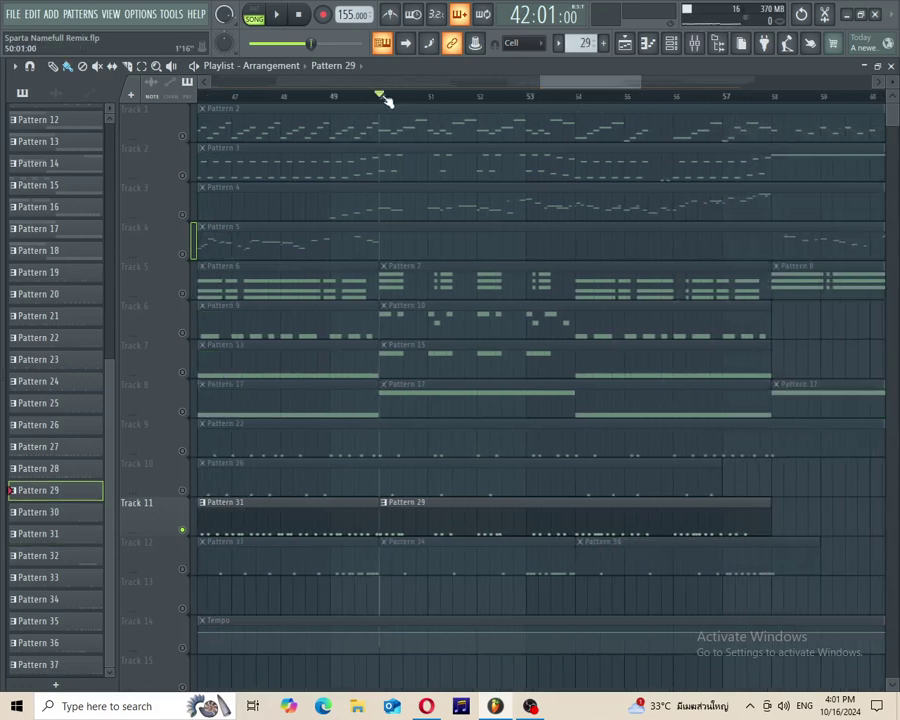
{"action": "key", "text": "F7"}
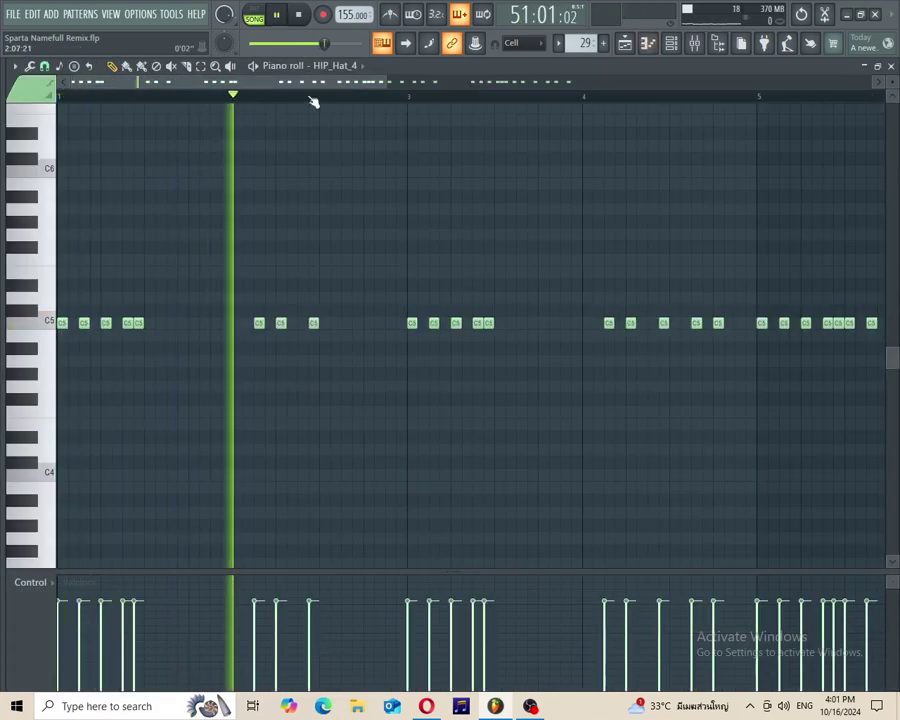
{"action": "left_click_drag", "start_coordinate": [250, 86], "coordinate": [520, 109]}
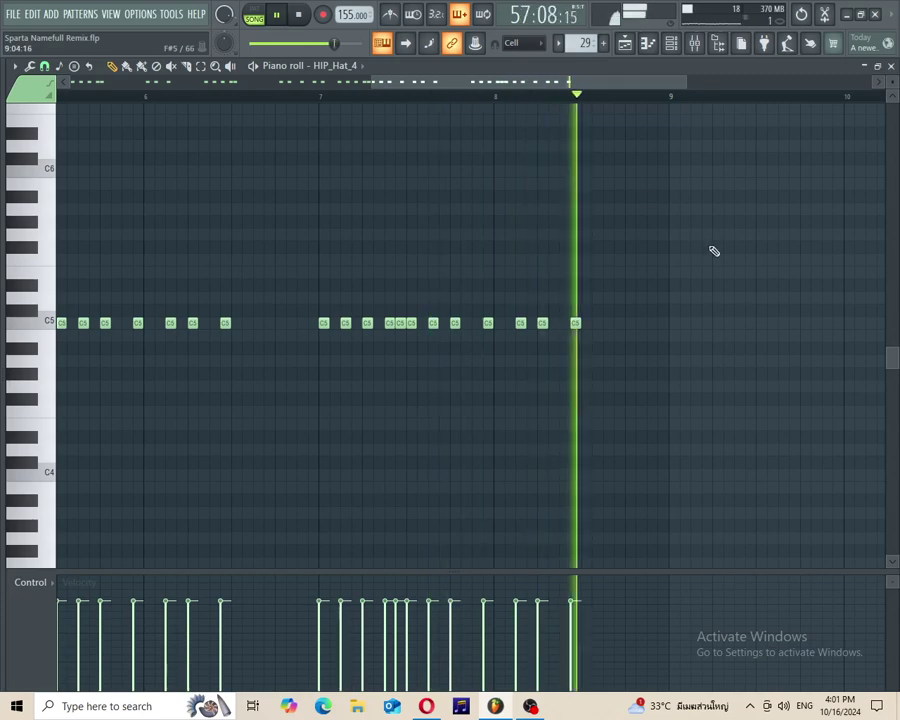
{"action": "left_click", "coordinate": [891, 66]}
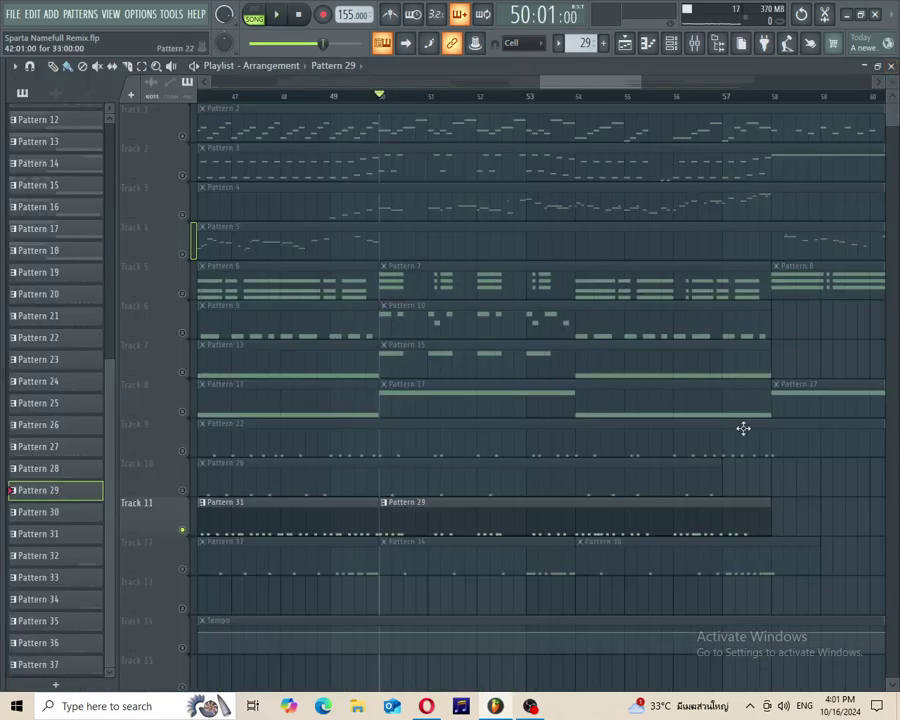
Step: Solo Track 12 in place of Track 11, select Pattern 32, and select the Clap Basic channel
{"action": "scroll", "coordinate": [741, 428], "scroll_direction": "down", "scroll_amount": 4}
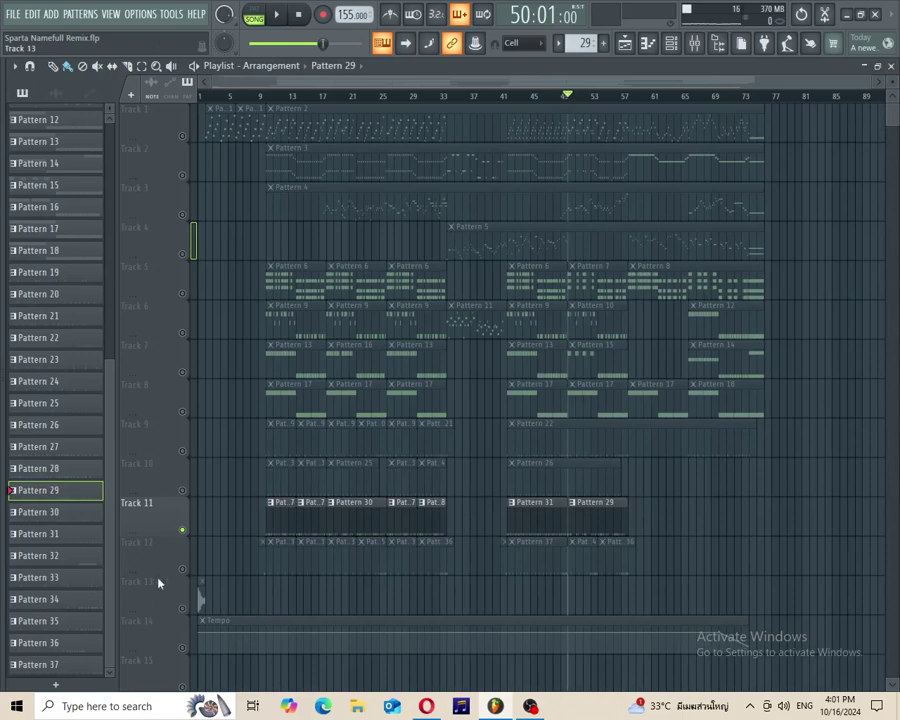
{"action": "scroll", "coordinate": [237, 528], "scroll_direction": "up", "scroll_amount": 5}
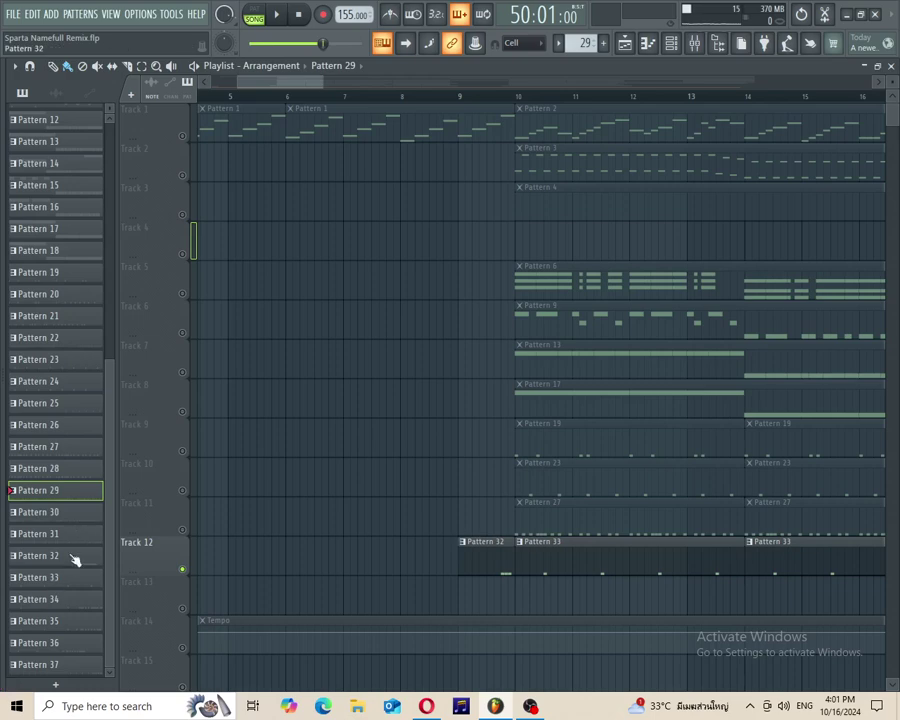
{"action": "key", "text": "space"}
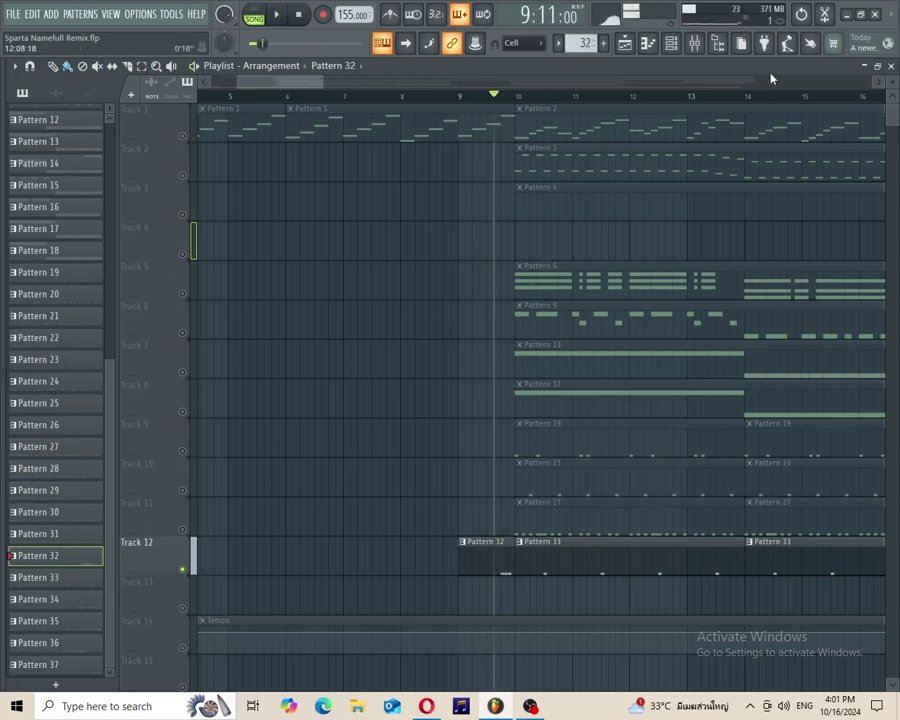
{"action": "left_click", "coordinate": [875, 68]}
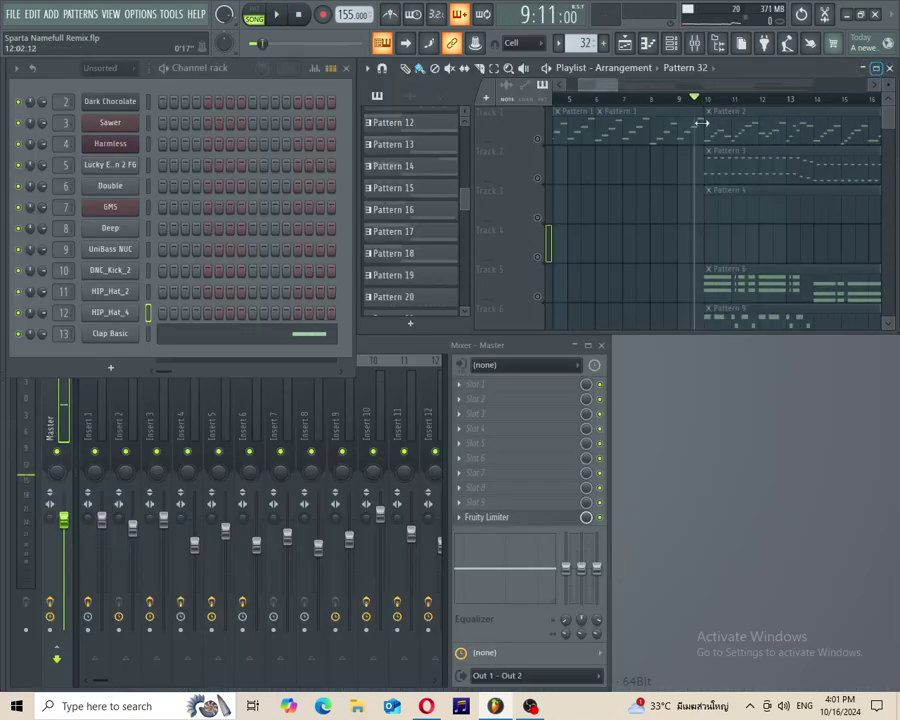
{"action": "left_click", "coordinate": [148, 335]}
Step: View Pattern 32's Clap Basic notes in the piano roll, close it, and return to the full-size playlist
{"action": "scroll", "coordinate": [172, 385], "scroll_direction": "up", "scroll_amount": 3, "text": "ctrl"}
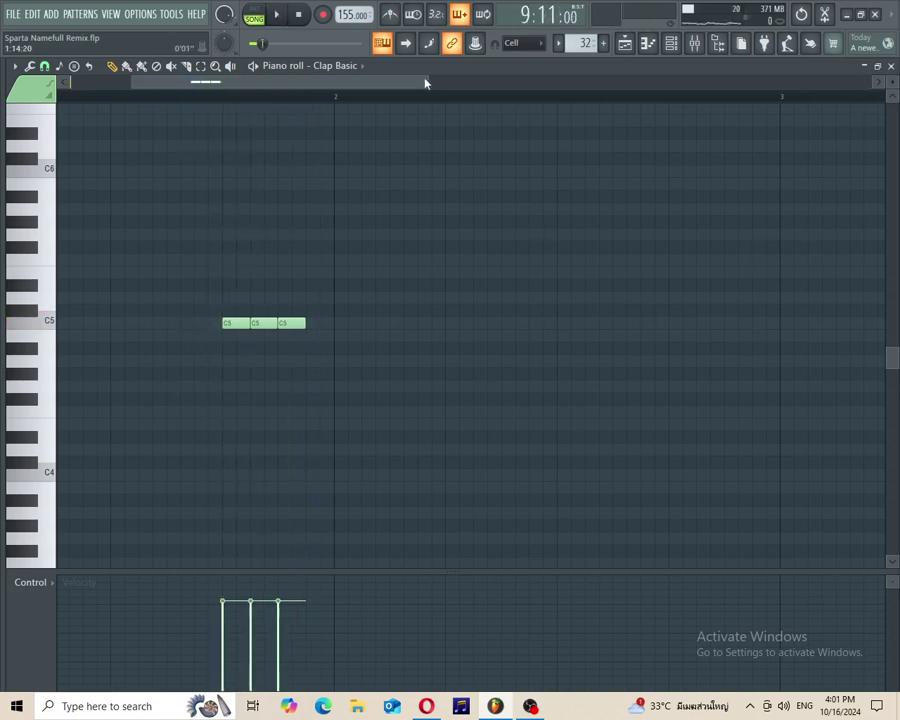
{"action": "left_click_drag", "start_coordinate": [352, 84], "coordinate": [125, 106]}
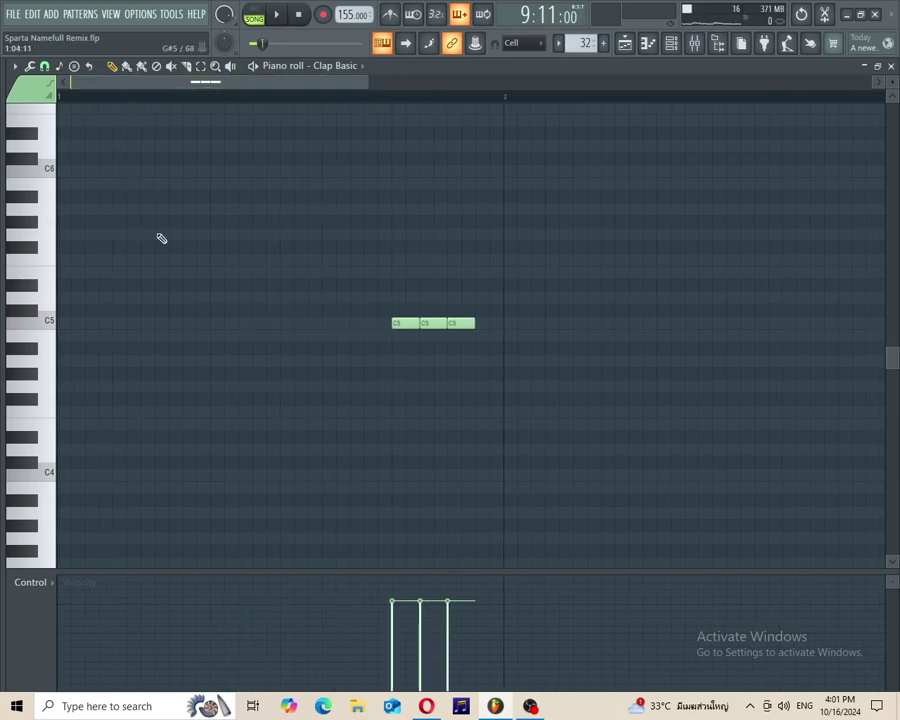
{"action": "left_click", "coordinate": [891, 66]}
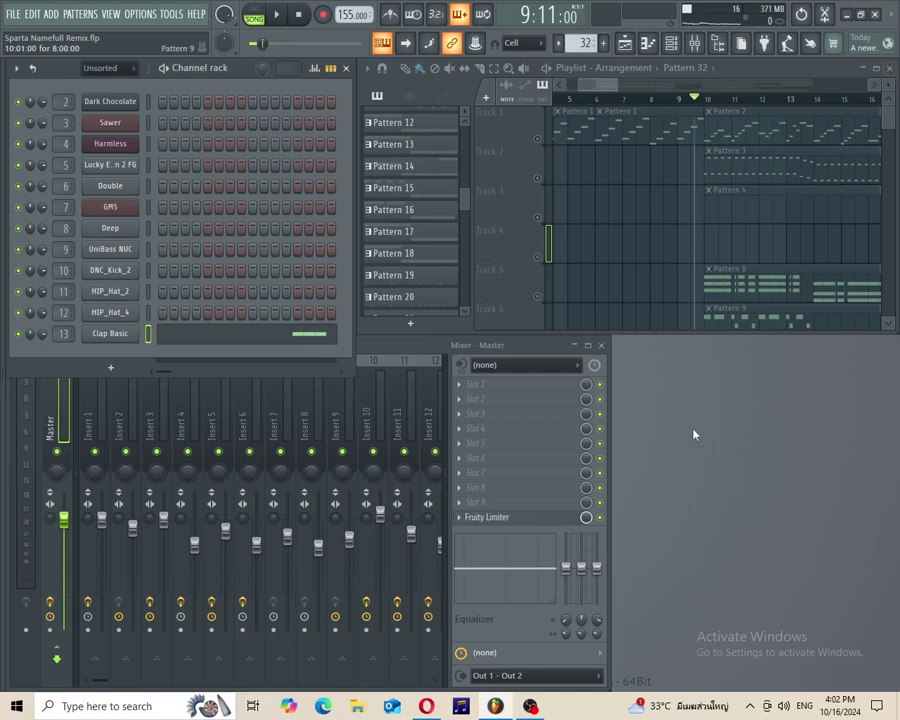
{"action": "left_click", "coordinate": [878, 69]}
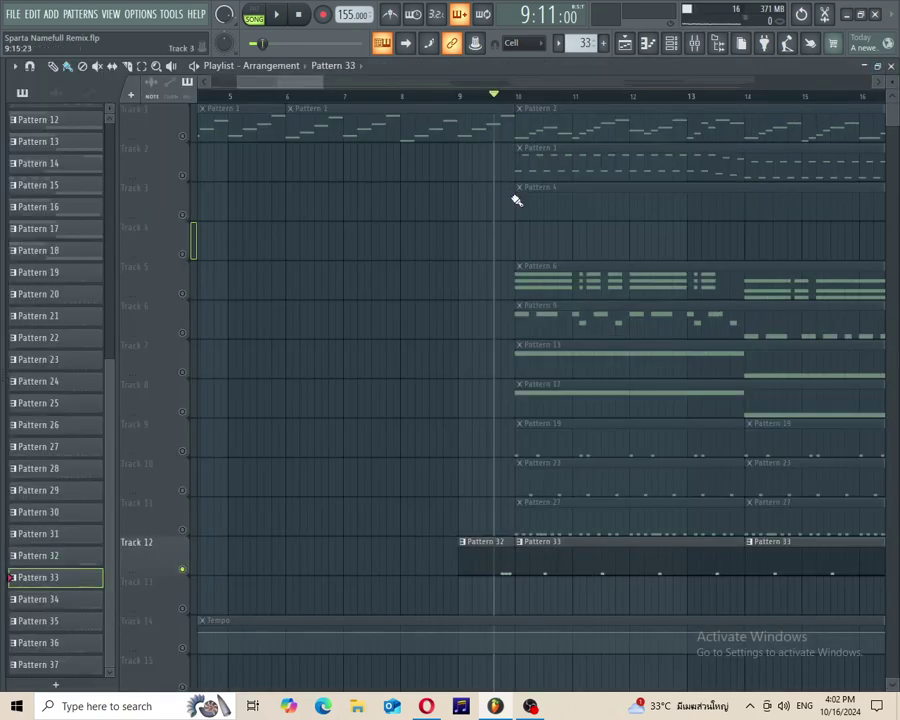
Step: Play Pattern 33's Clap Basic notes in the piano roll, fit the whole pattern in view, and close it
{"action": "key", "text": "F7"}
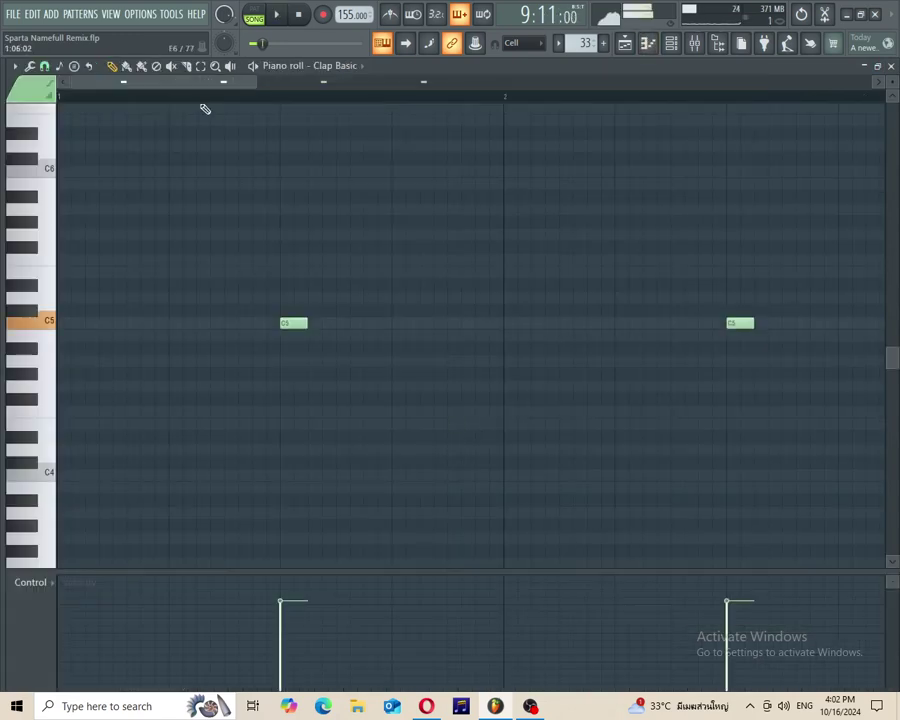
{"action": "key", "text": "space"}
{"action": "scroll", "coordinate": [406, 292], "scroll_direction": "down", "scroll_amount": 4}
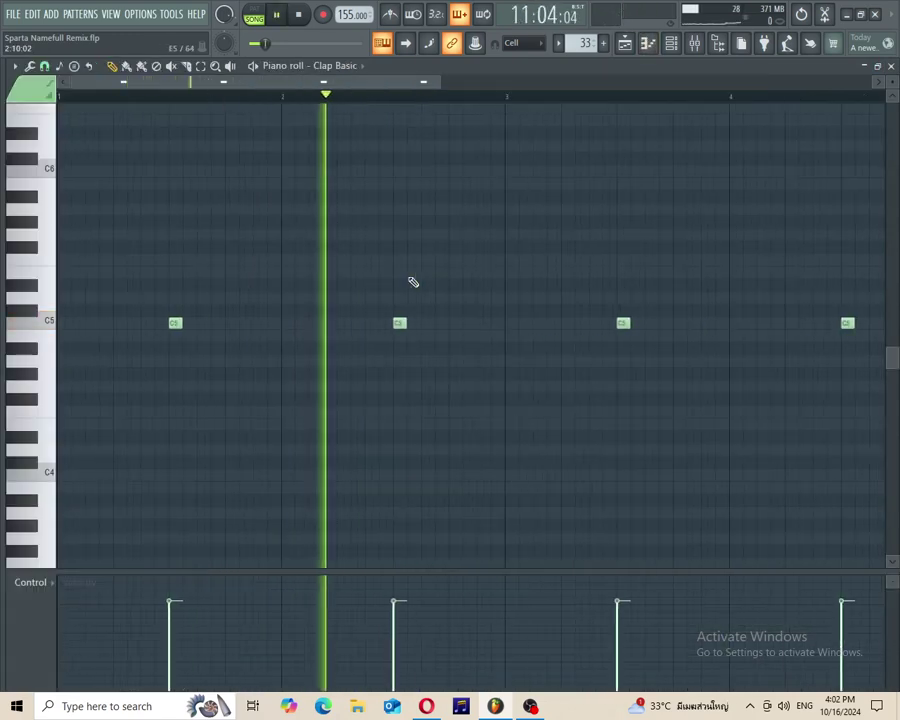
{"action": "scroll", "coordinate": [415, 279], "scroll_direction": "down", "scroll_amount": 3}
{"action": "scroll", "coordinate": [415, 279], "scroll_direction": "up", "scroll_amount": 3}
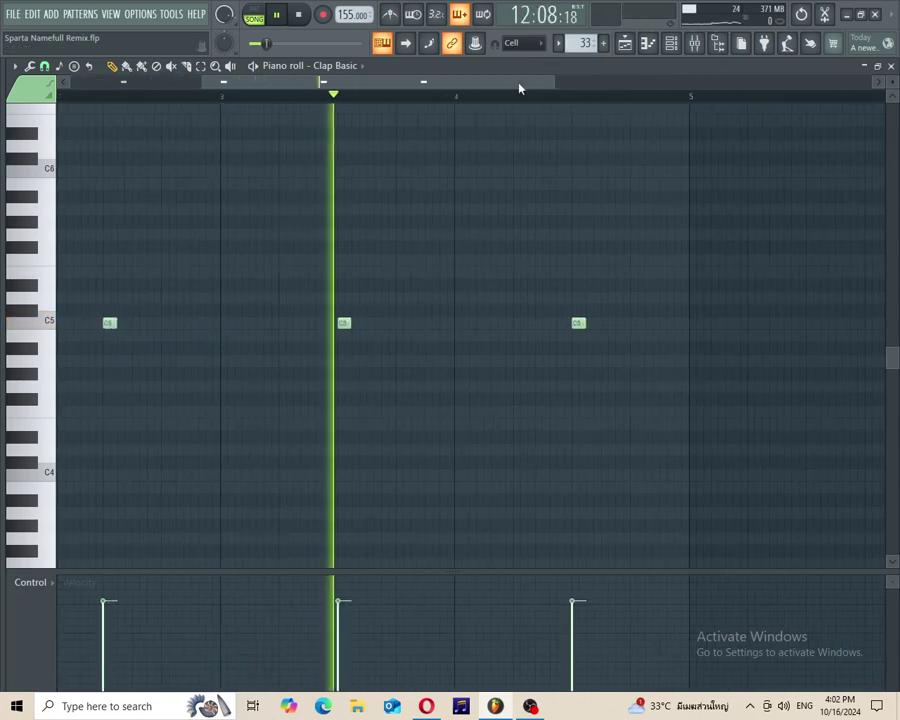
{"action": "left_click_drag", "start_coordinate": [518, 83], "coordinate": [350, 99]}
{"action": "left_click_drag", "start_coordinate": [424, 81], "coordinate": [485, 79]}
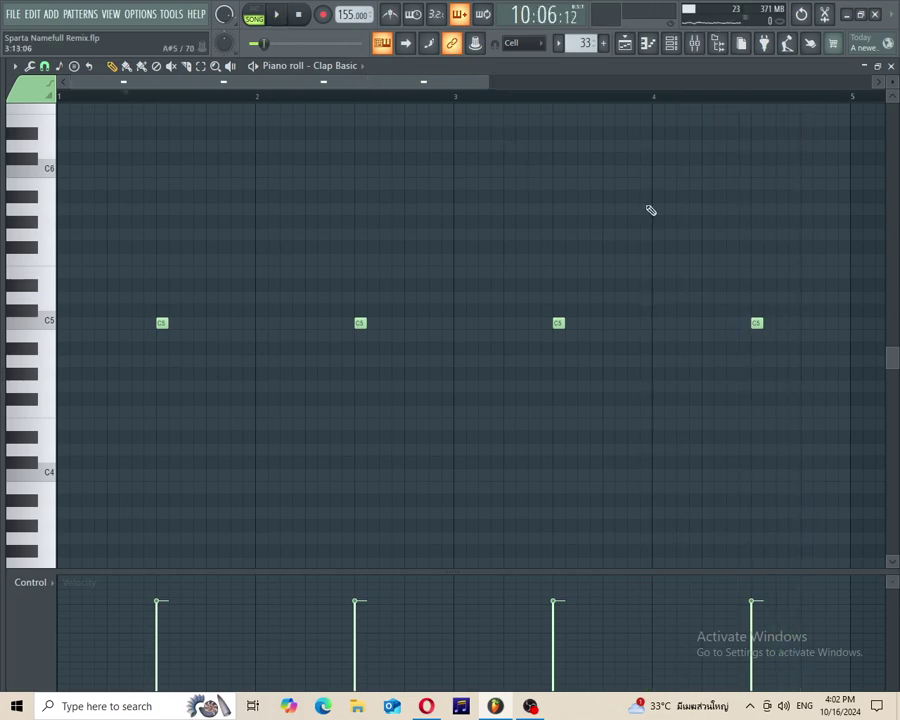
{"action": "left_click", "coordinate": [892, 66]}
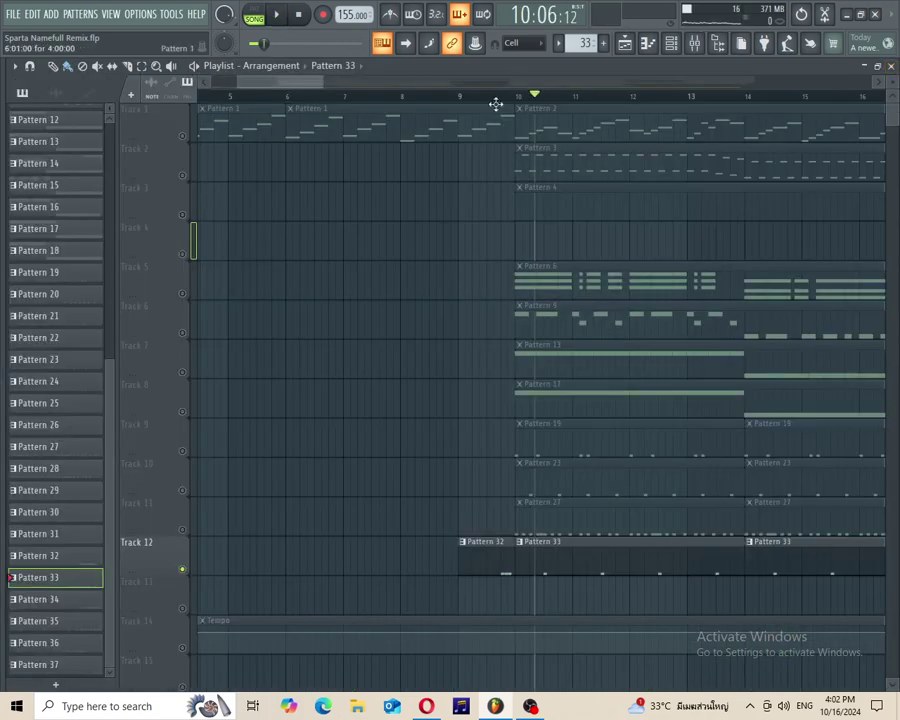
Step: Play Pattern 35's Clap Basic notes in the piano roll from bar 22, stop playback, and close it
{"action": "left_click_drag", "start_coordinate": [303, 87], "coordinate": [400, 98]}
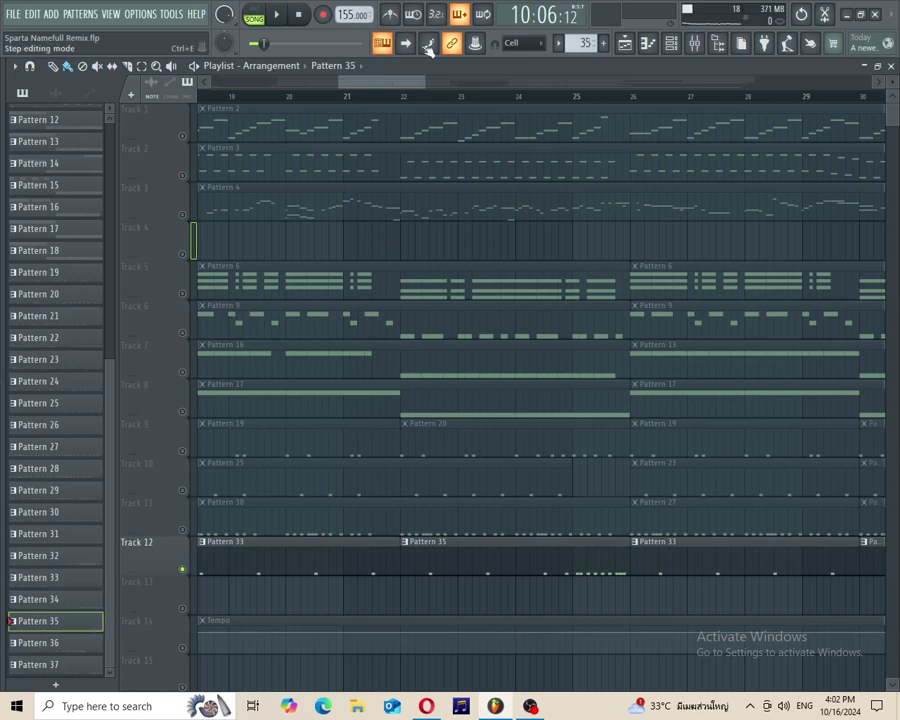
{"action": "key", "text": "F7"}
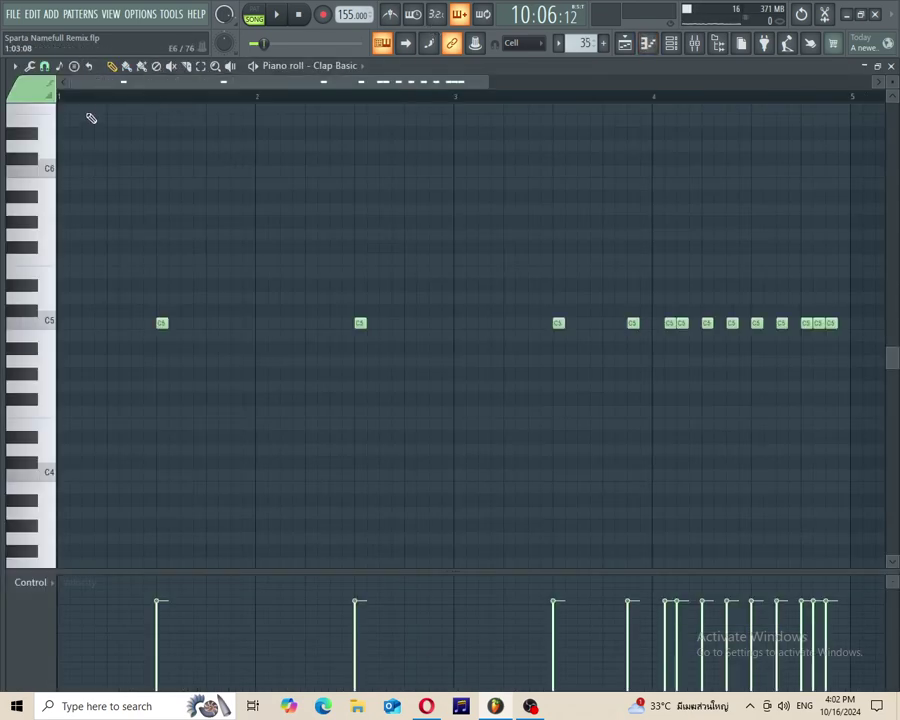
{"action": "key", "text": "space"}
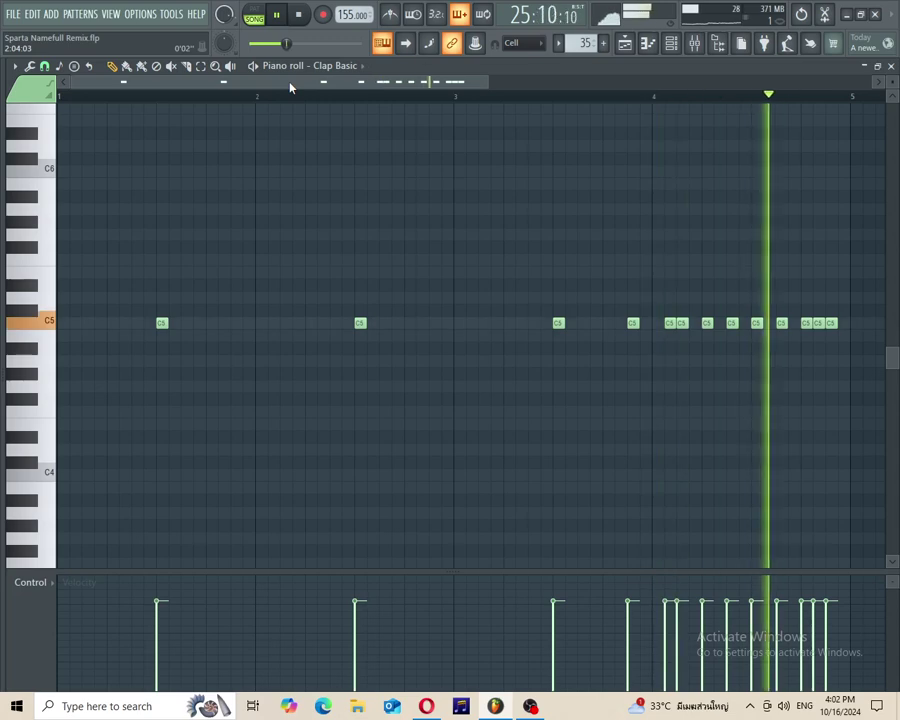
{"action": "key", "text": "space"}
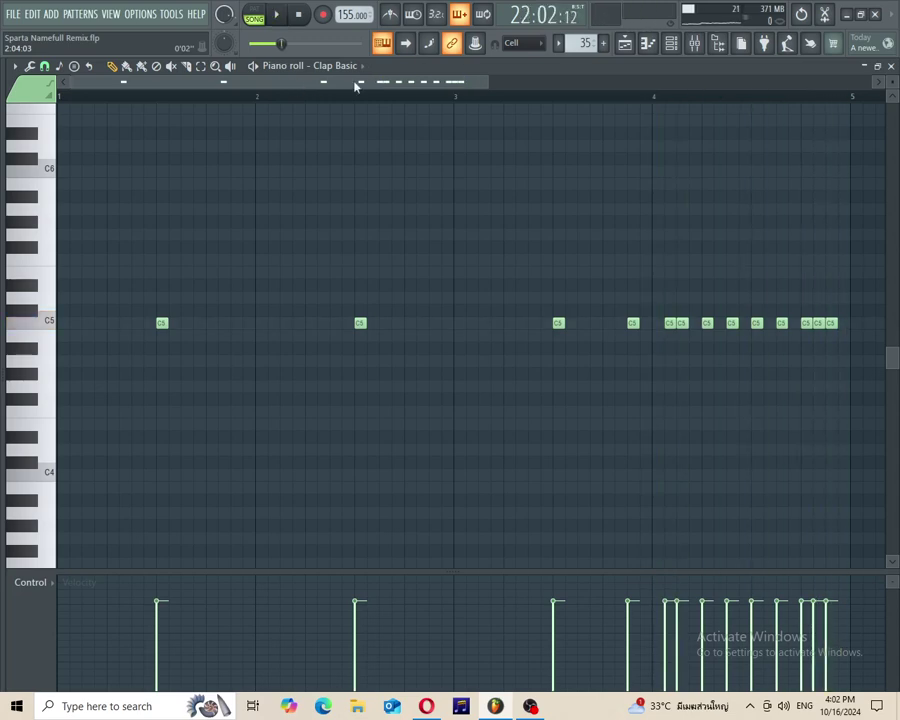
{"action": "left_click", "coordinate": [892, 66]}
Step: Play Pattern 36's Clap Basic notes in the piano roll from bar 30, fit its last notes in view, and close it
{"action": "left_click_drag", "start_coordinate": [412, 82], "coordinate": [456, 89]}
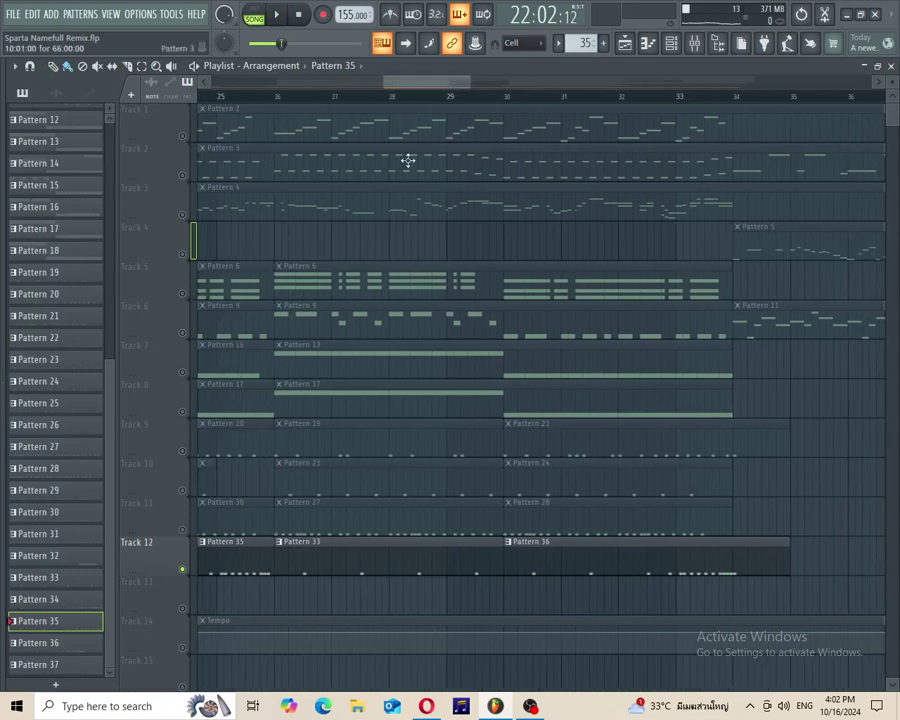
{"action": "double_click", "coordinate": [85, 646]}
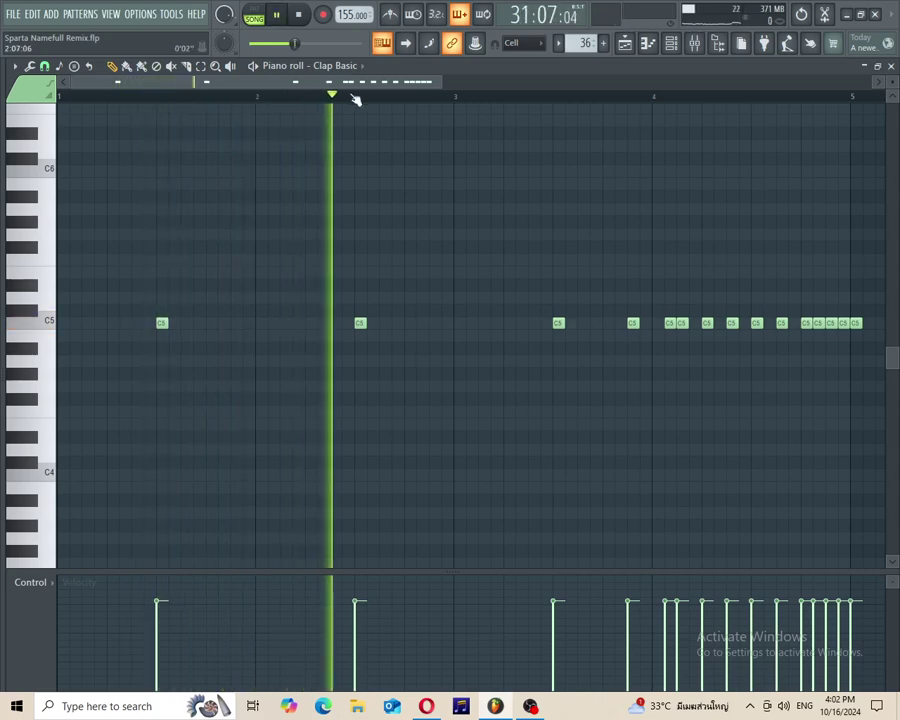
{"action": "left_click_drag", "start_coordinate": [438, 83], "coordinate": [453, 83]}
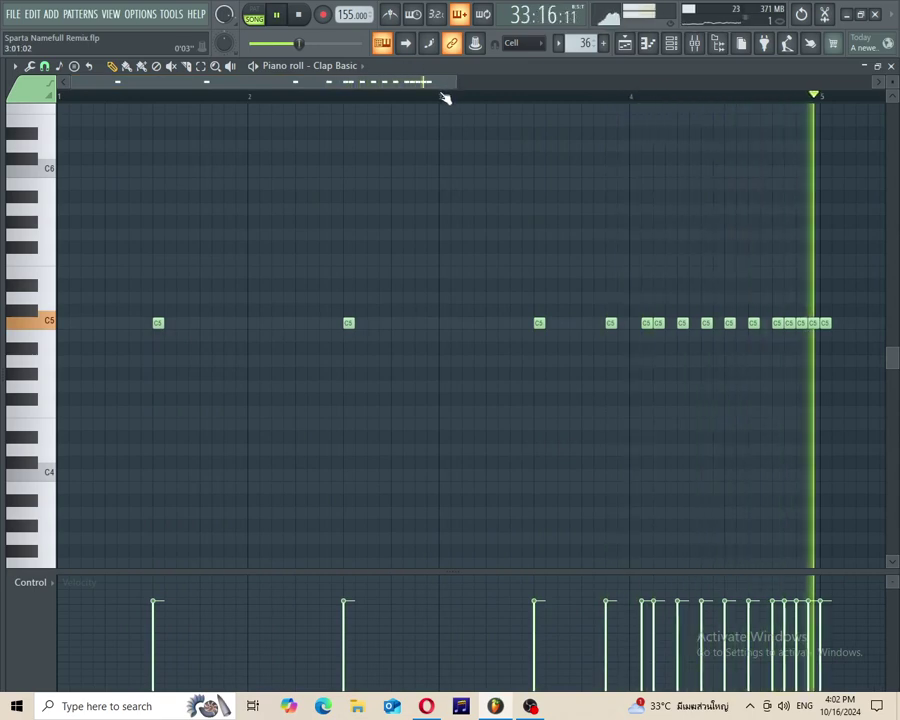
{"action": "left_click", "coordinate": [891, 66]}
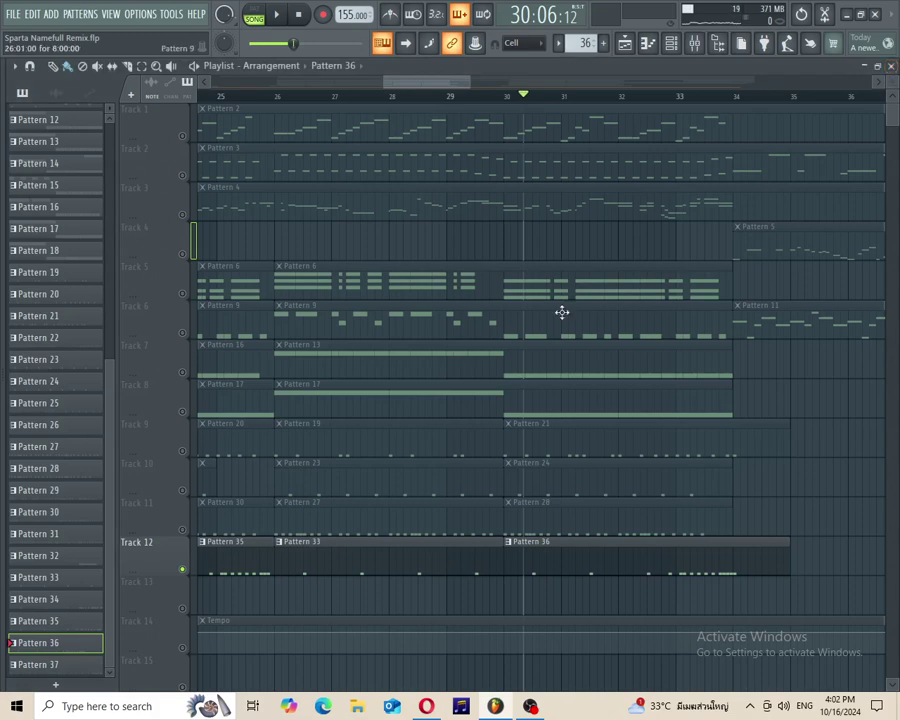
Step: Play Pattern 37's Clap Basic notes from bar 42, view the pattern through to its last notes, and close the piano roll
{"action": "left_click_drag", "start_coordinate": [450, 84], "coordinate": [570, 103]}
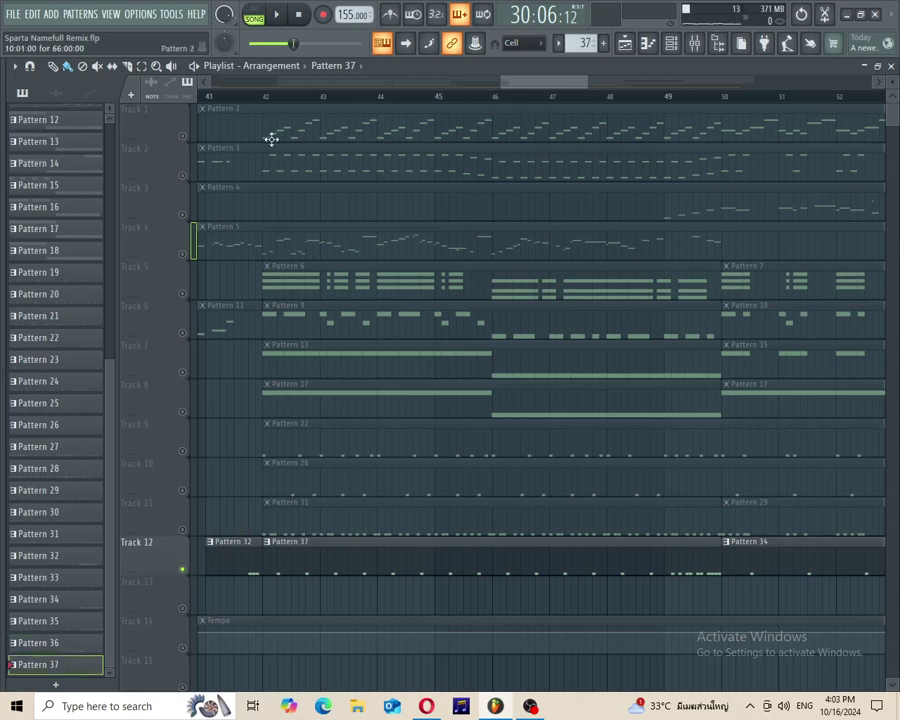
{"action": "key", "text": "F7"}
{"action": "key", "text": "space"}
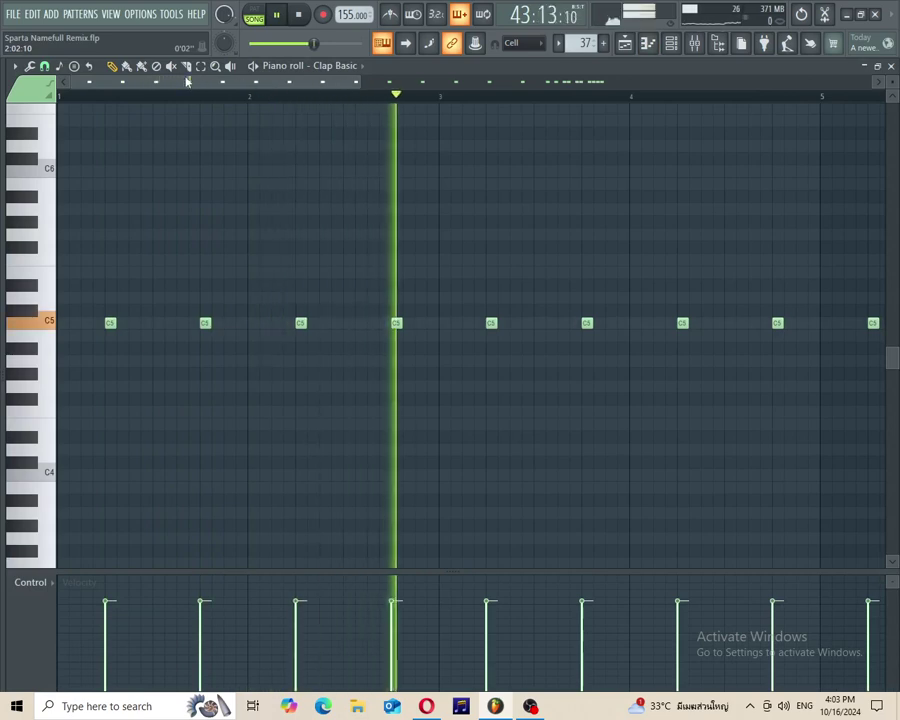
{"action": "left_click_drag", "start_coordinate": [190, 84], "coordinate": [450, 77]}
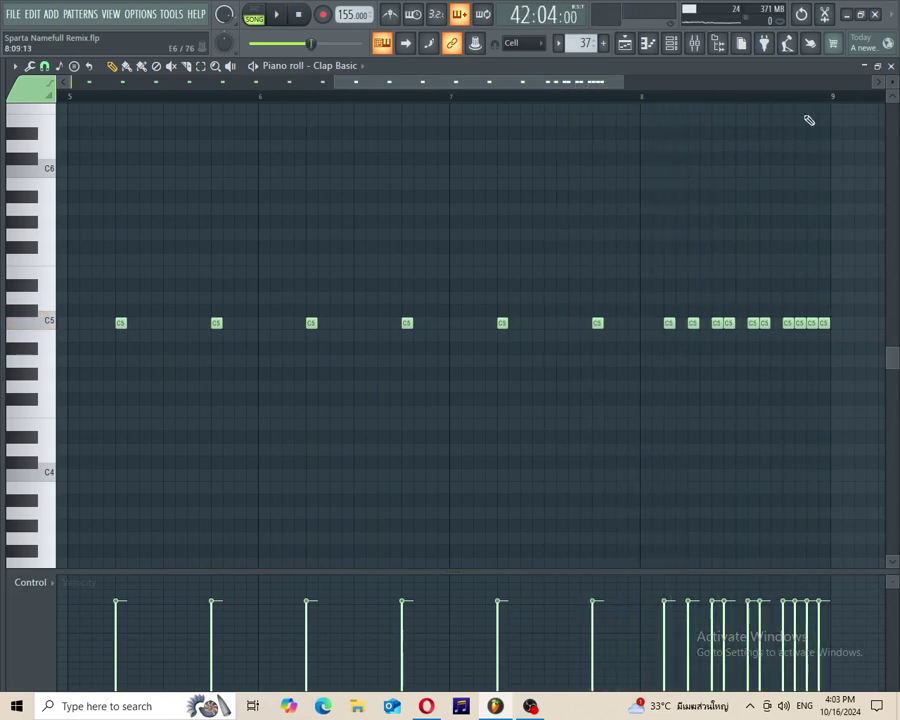
{"action": "left_click", "coordinate": [891, 66]}
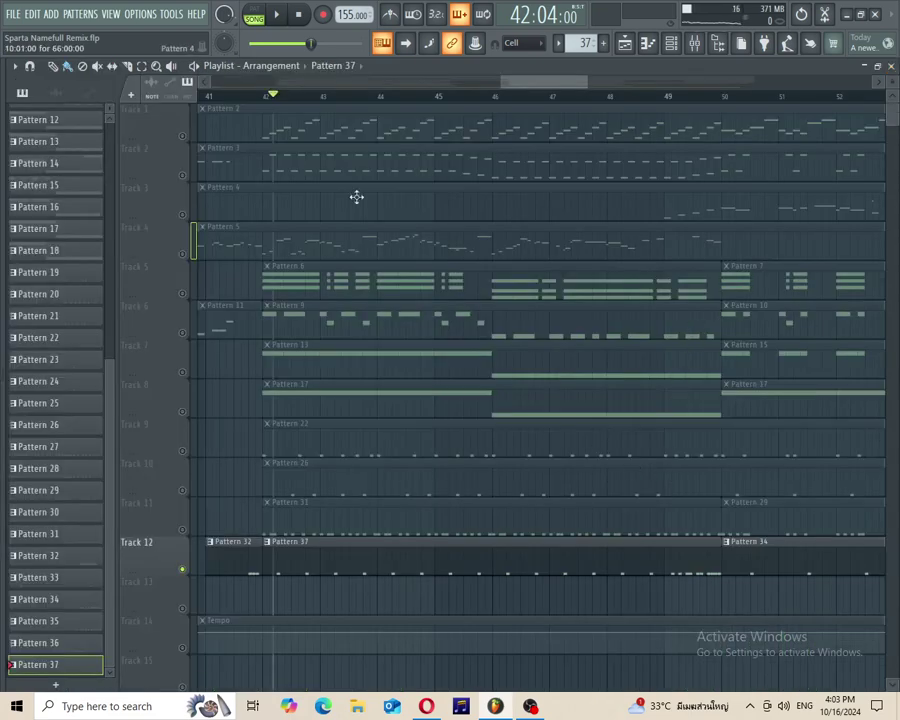
Step: Play Pattern 34's Clap Basic notes in the piano roll from bar 50, stop playback, and close it
{"action": "left_click_drag", "start_coordinate": [540, 79], "coordinate": [576, 83]}
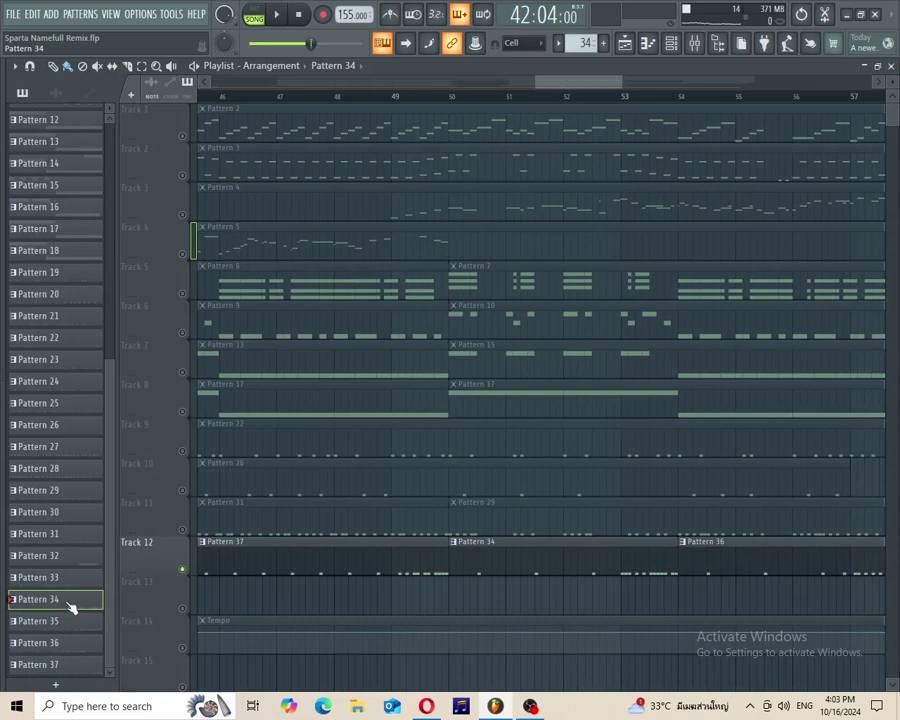
{"action": "key", "text": "F7"}
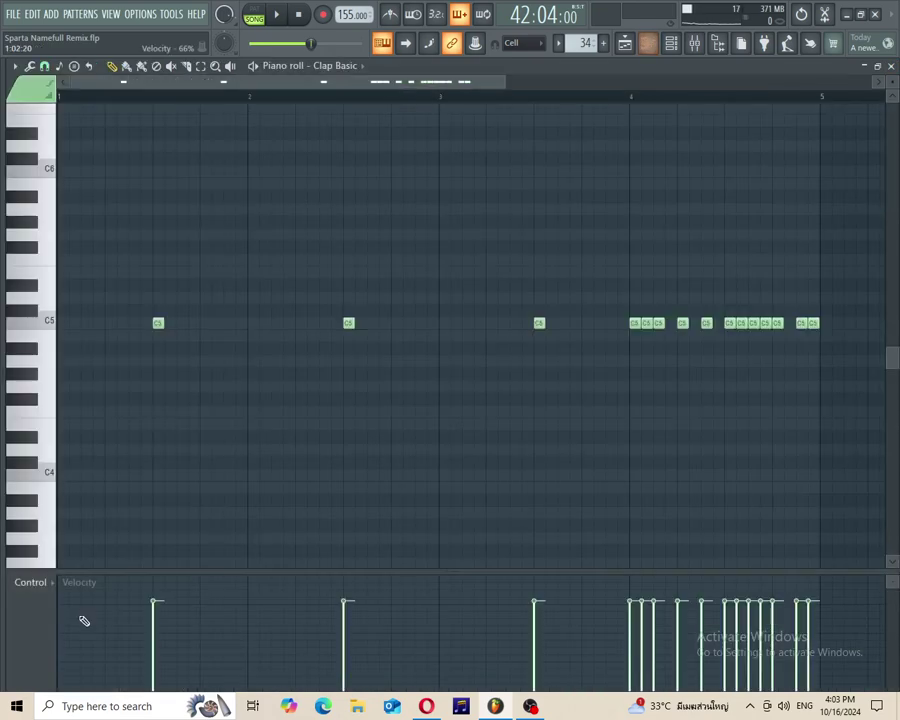
{"action": "left_click", "coordinate": [136, 95]}
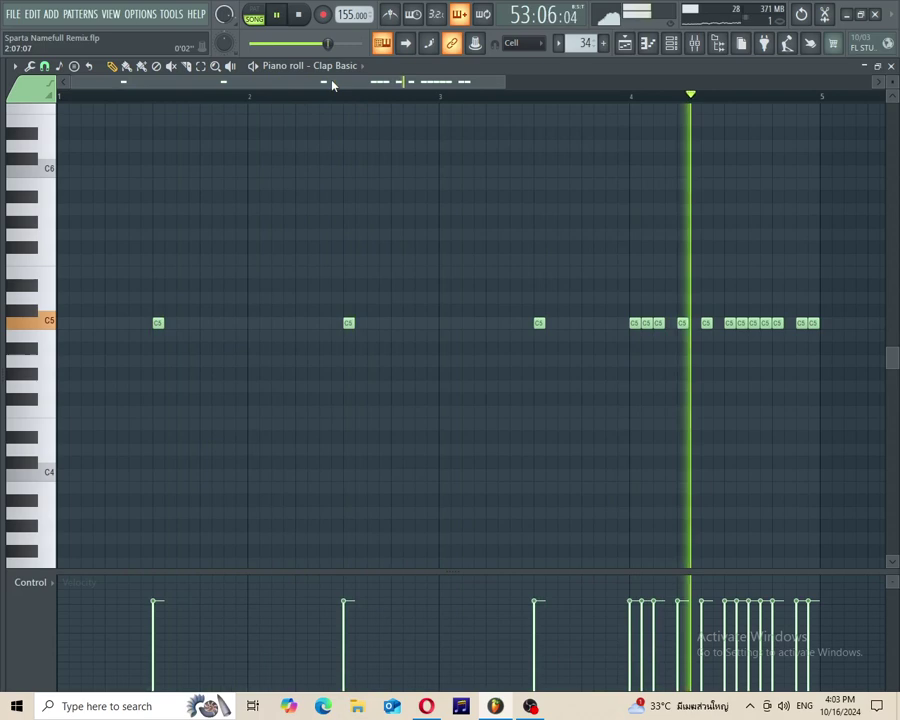
{"action": "key", "text": "space"}
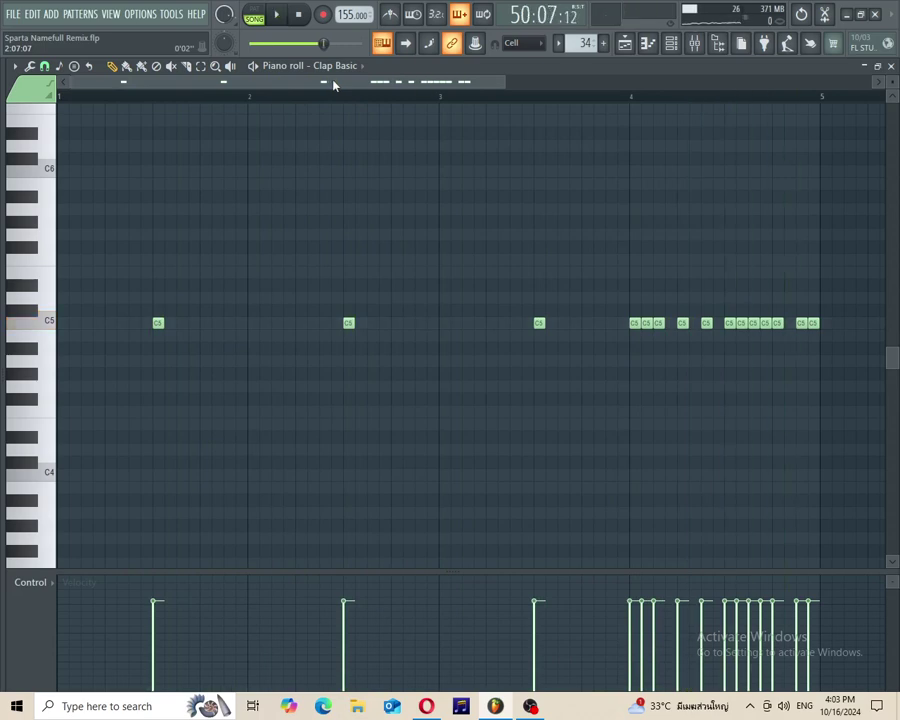
{"action": "left_click", "coordinate": [891, 66]}
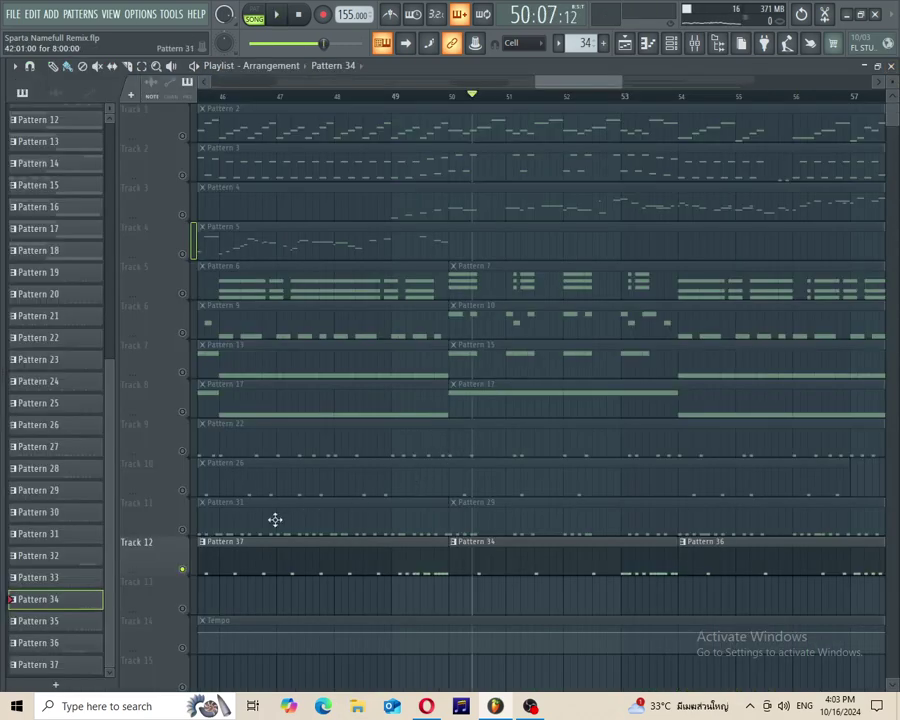
Step: View Track 12's remaining clips in the playlist and turn off its solo so all tracks are active
{"action": "left_click_drag", "start_coordinate": [563, 80], "coordinate": [608, 136]}
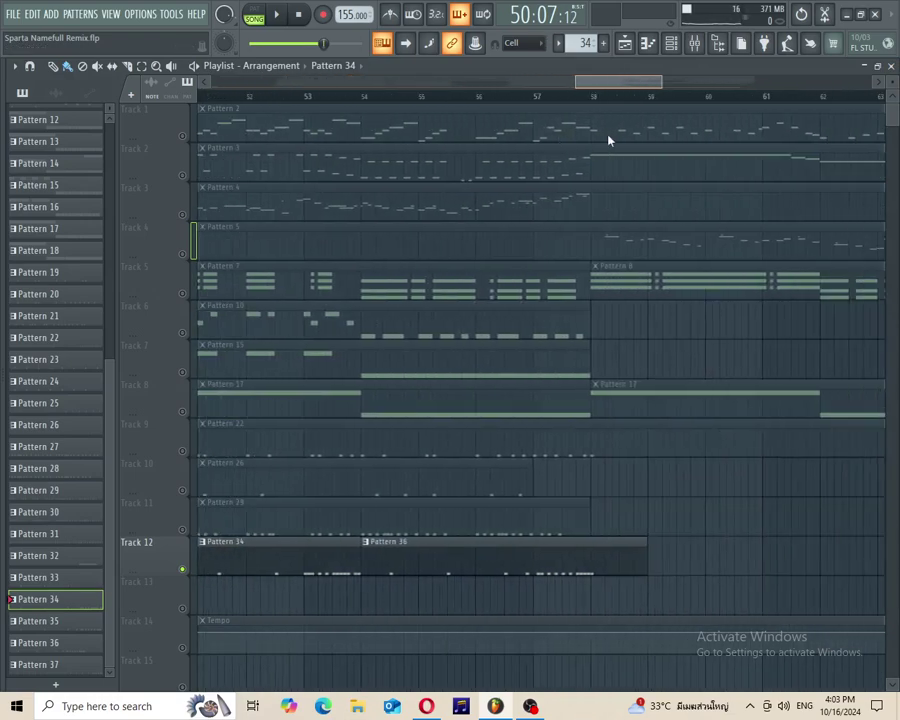
{"action": "scroll", "coordinate": [683, 530], "scroll_direction": "down", "scroll_amount": 5, "text": "ctrl"}
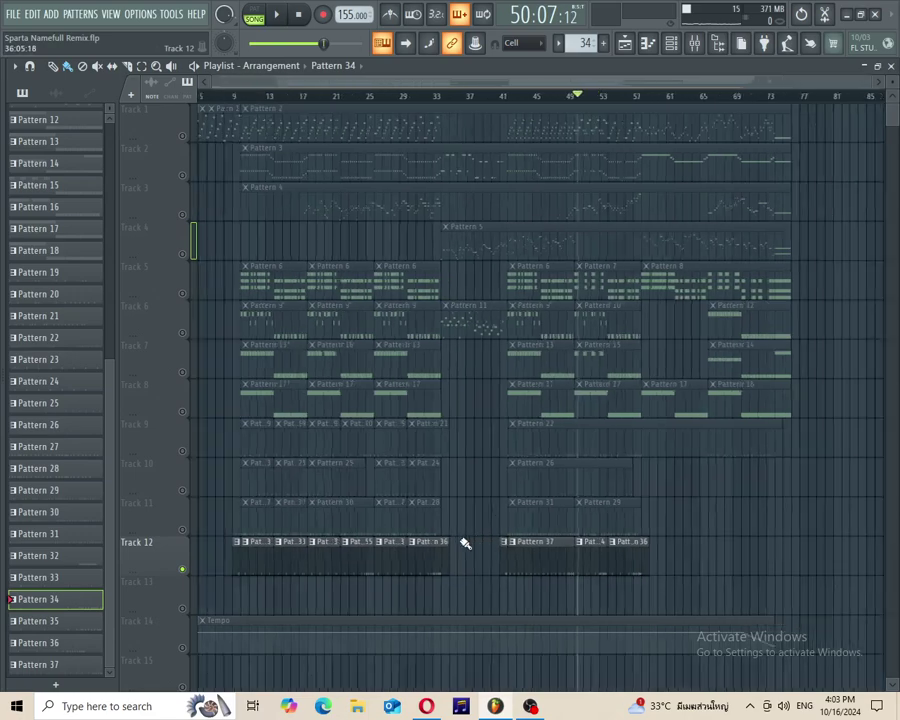
{"action": "right_click", "coordinate": [183, 570]}
Step: Play the early part of the full arrangement with all tracks, skip ahead to bar 21, and stop playback
{"action": "key", "text": "space"}
{"action": "left_click", "coordinate": [260, 95]}
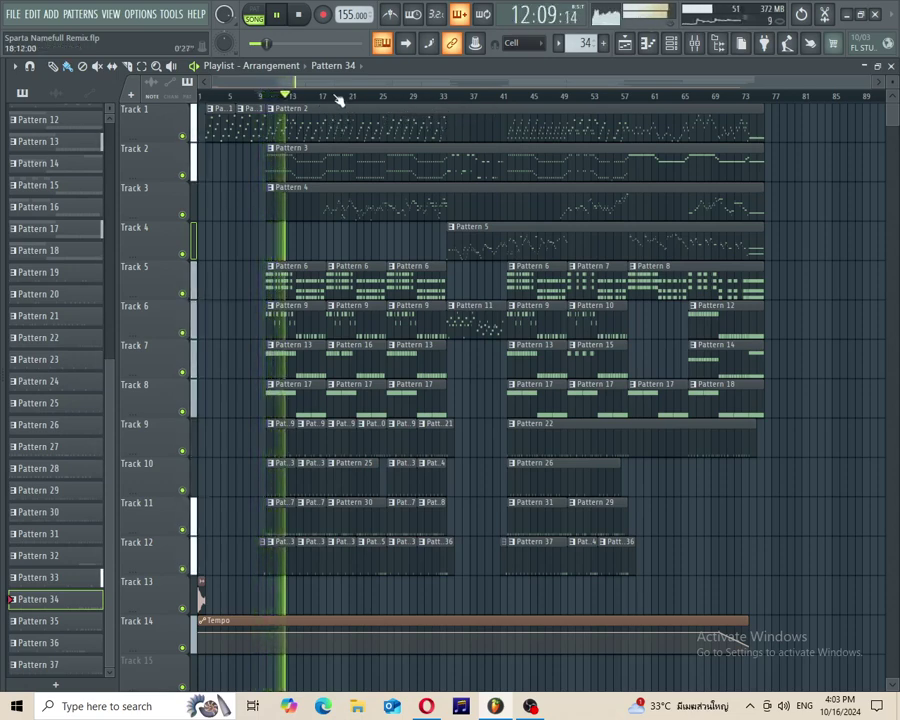
{"action": "left_click", "coordinate": [351, 95]}
{"action": "key", "text": "space"}
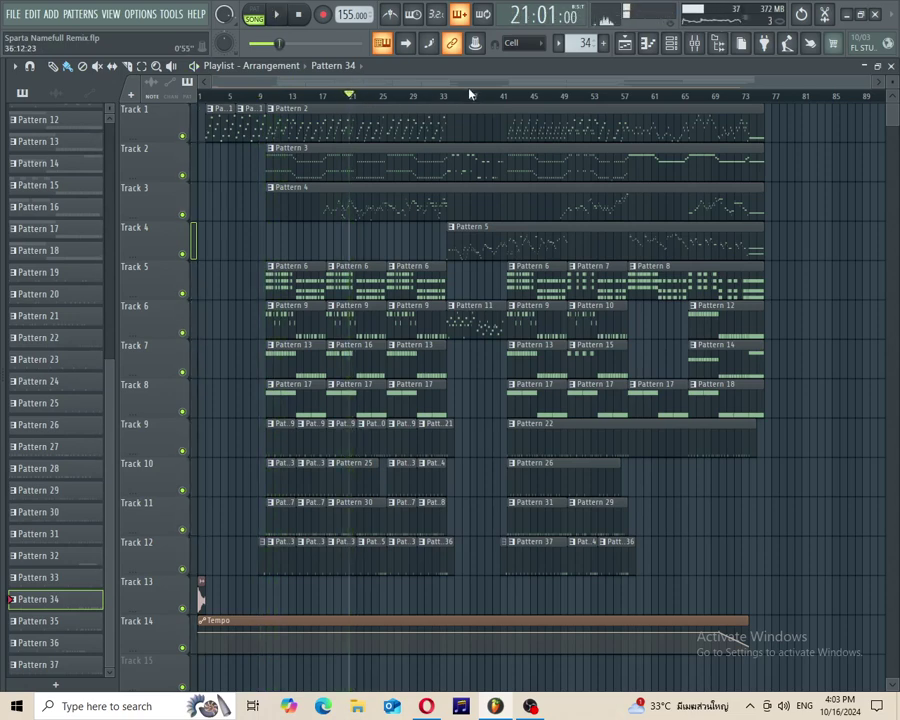
Step: Play the full arrangement from bar 37 through the Pattern 11 section, stop, and return to the whole-song overview
{"action": "key", "text": "space"}
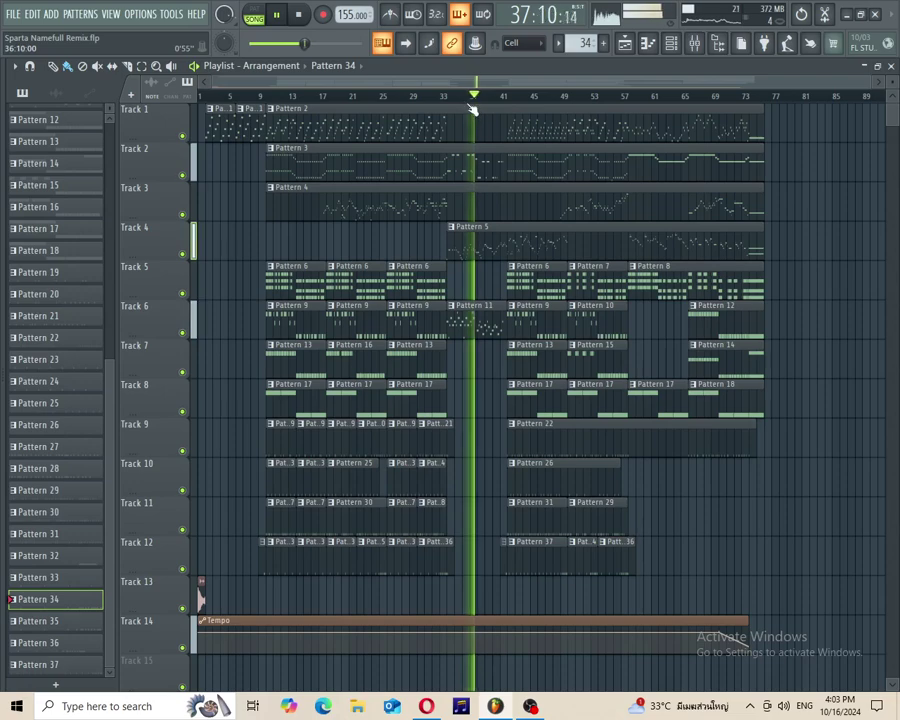
{"action": "scroll", "coordinate": [437, 199], "scroll_direction": "up", "scroll_amount": 3}
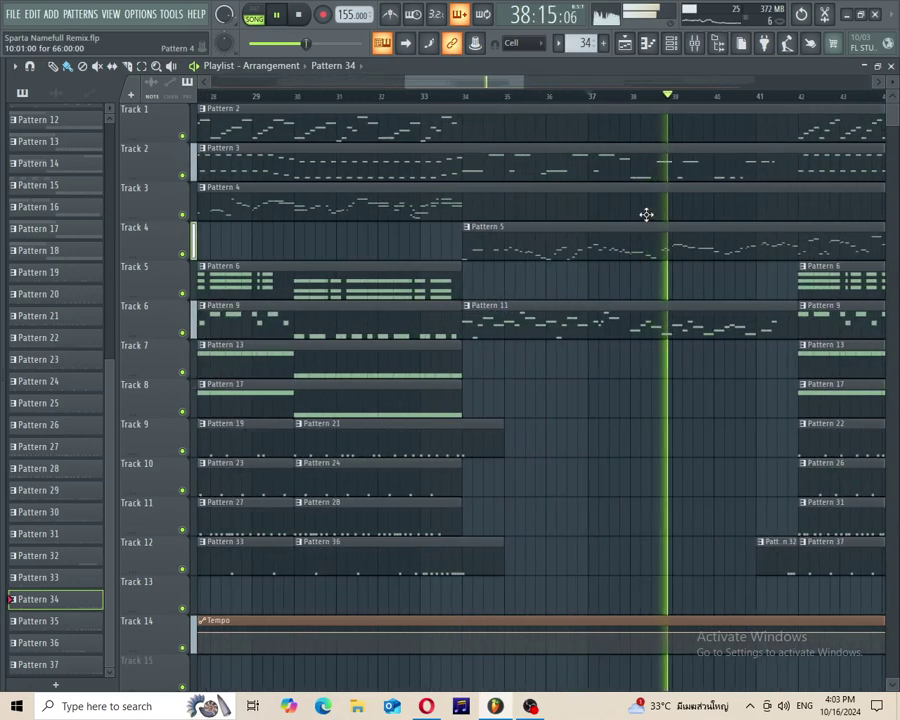
{"action": "key", "text": "space"}
{"action": "scroll", "coordinate": [767, 276], "scroll_direction": "down", "scroll_amount": 1}
{"action": "scroll", "coordinate": [766, 276], "scroll_direction": "down", "scroll_amount": 6}
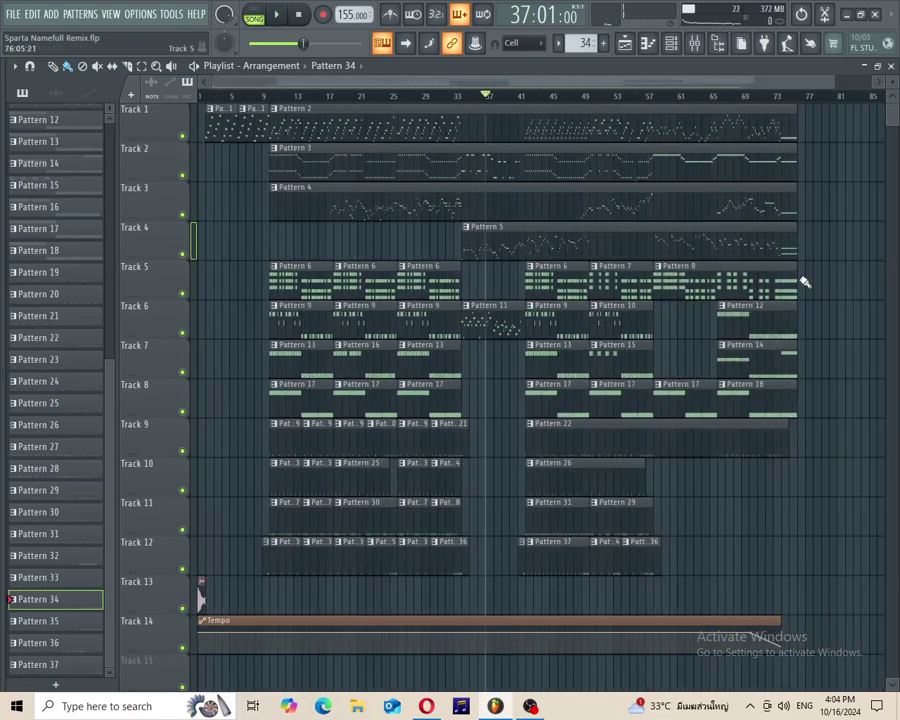
Step: Play the full arrangement from bar 58, where Pattern 8 begins, and stop playback
{"action": "scroll", "coordinate": [805, 281], "scroll_direction": "up", "scroll_amount": 4}
{"action": "scroll", "coordinate": [504, 273], "scroll_direction": "up", "scroll_amount": 3}
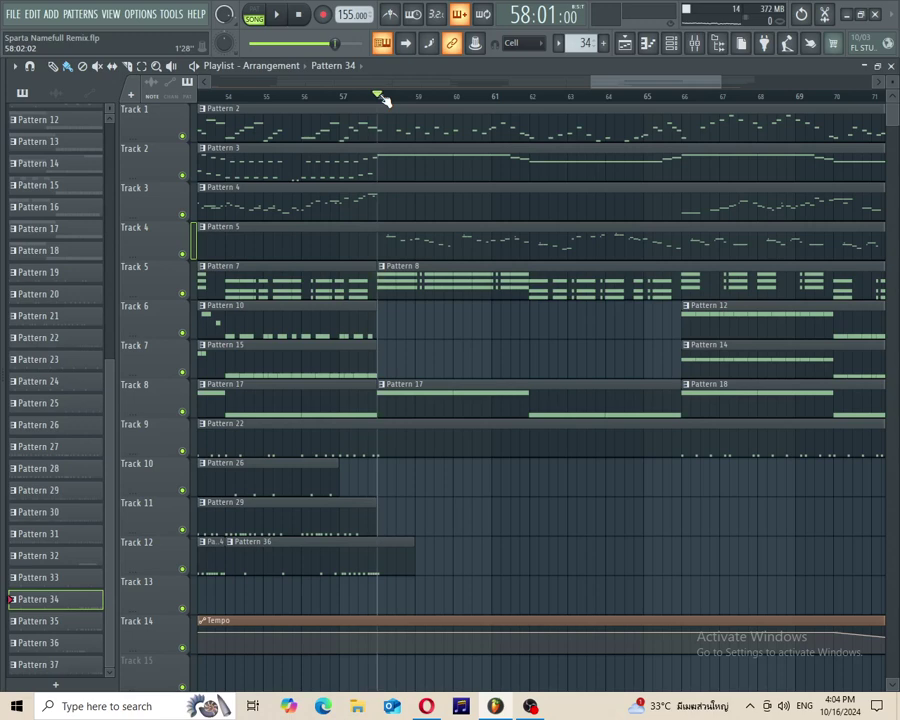
{"action": "key", "text": "space"}
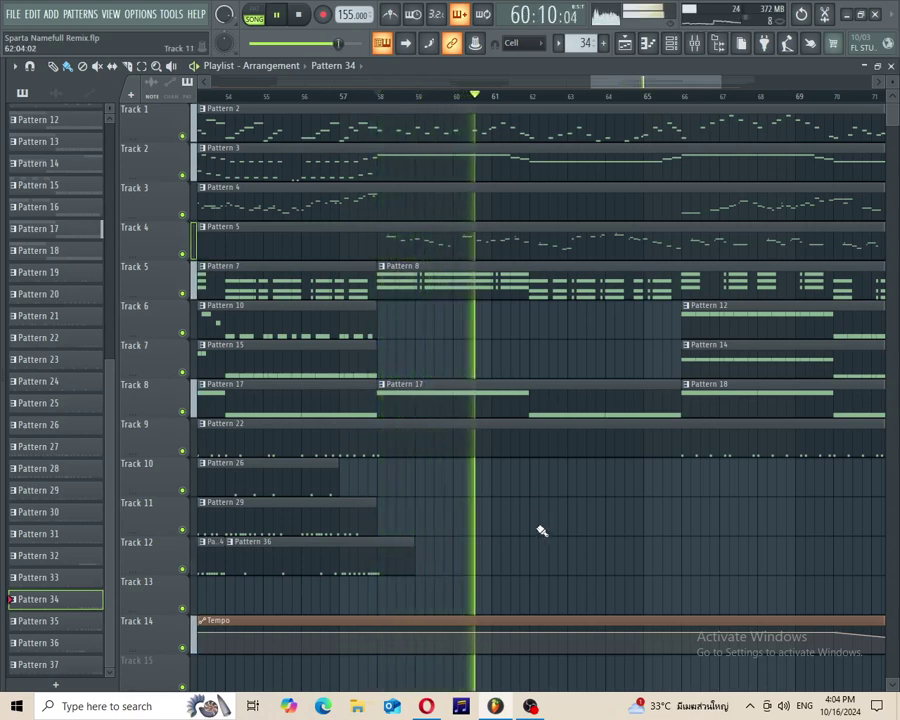
{"action": "key", "text": "space"}
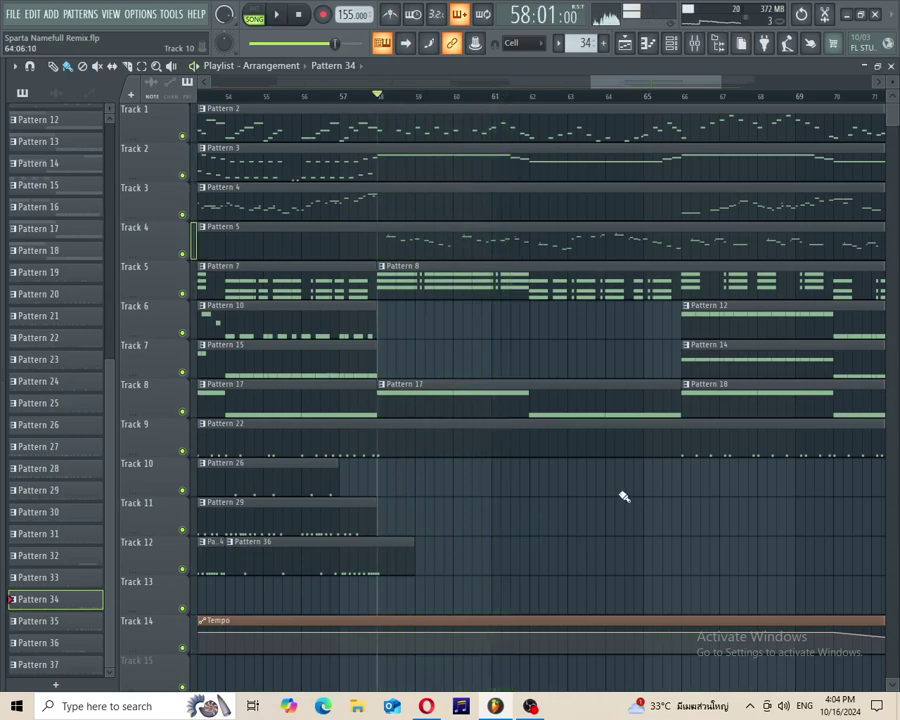
Step: Play the song's ending from bar 73 at the end of the tempo automation, stop, and restore the playlist to its smaller window
{"action": "scroll", "coordinate": [782, 474], "scroll_direction": "down", "scroll_amount": 3, "text": "ctrl"}
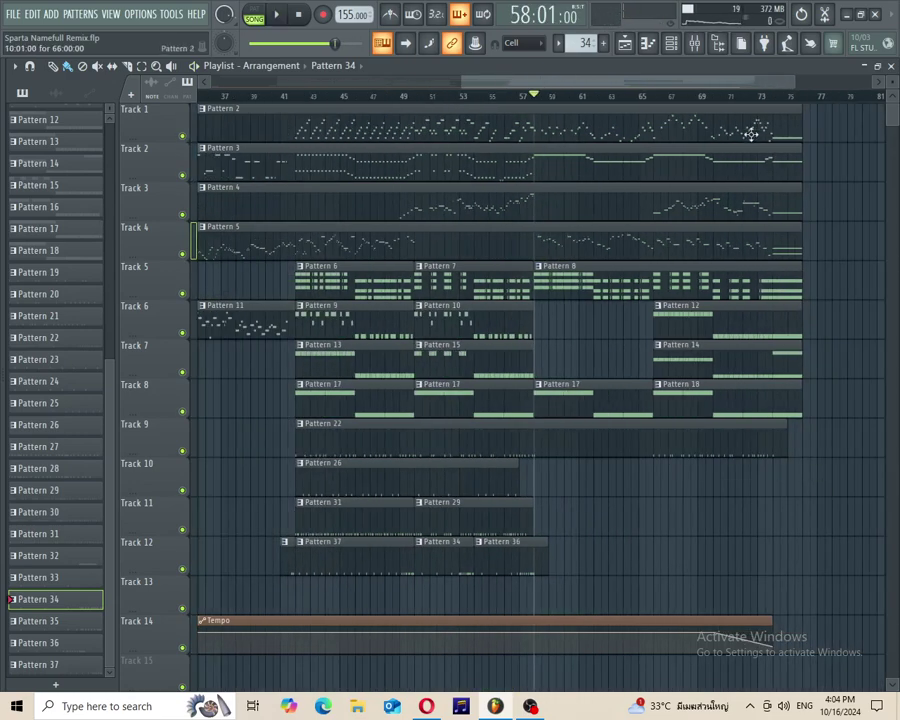
{"action": "left_click", "coordinate": [768, 98]}
{"action": "key", "text": "space"}
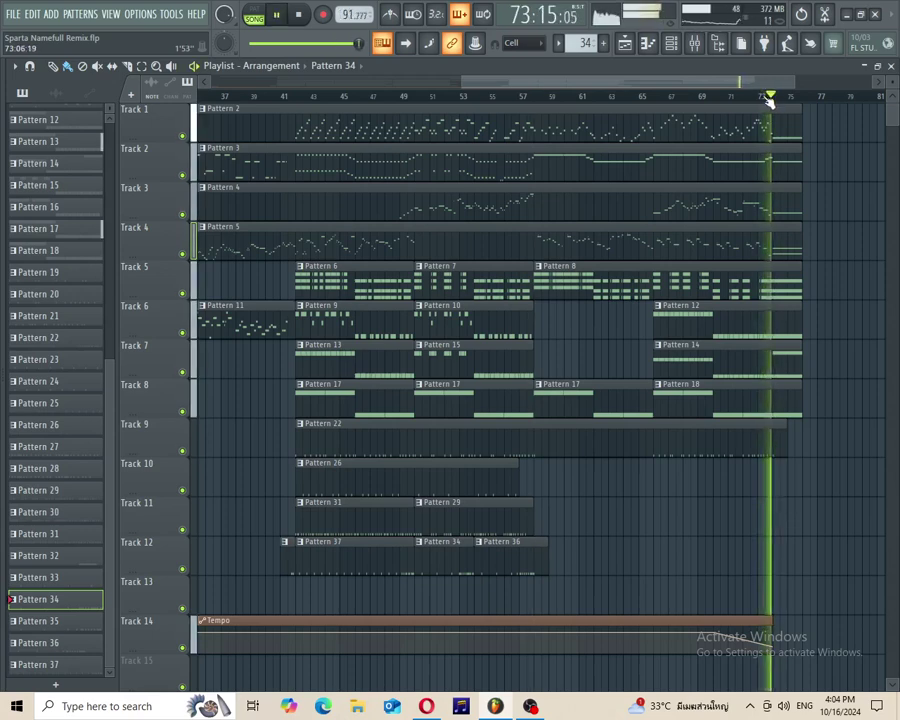
{"action": "key", "text": "space"}
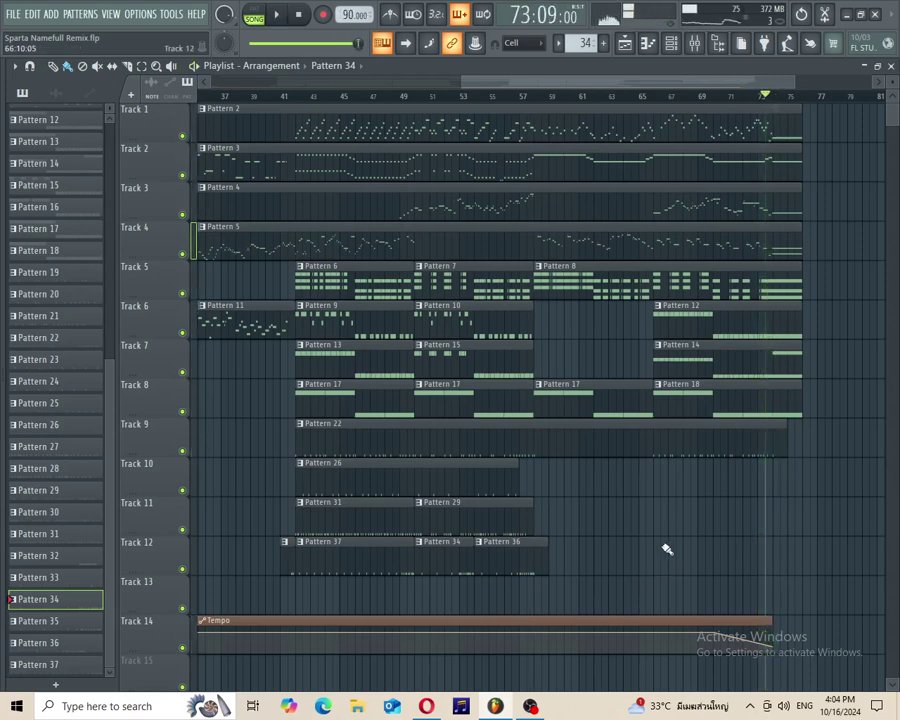
{"action": "left_click", "coordinate": [877, 66]}
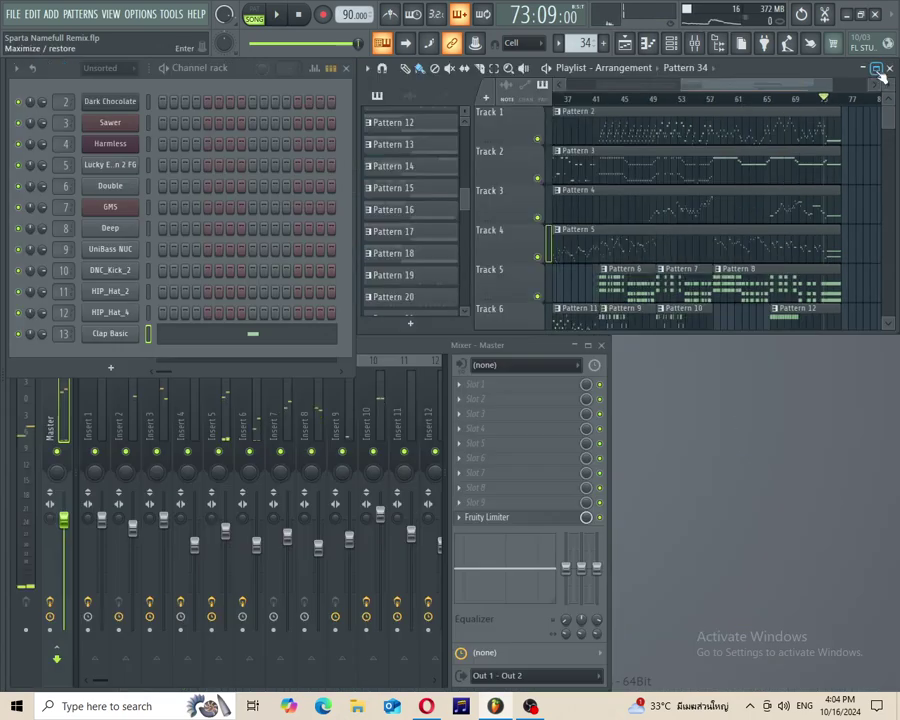